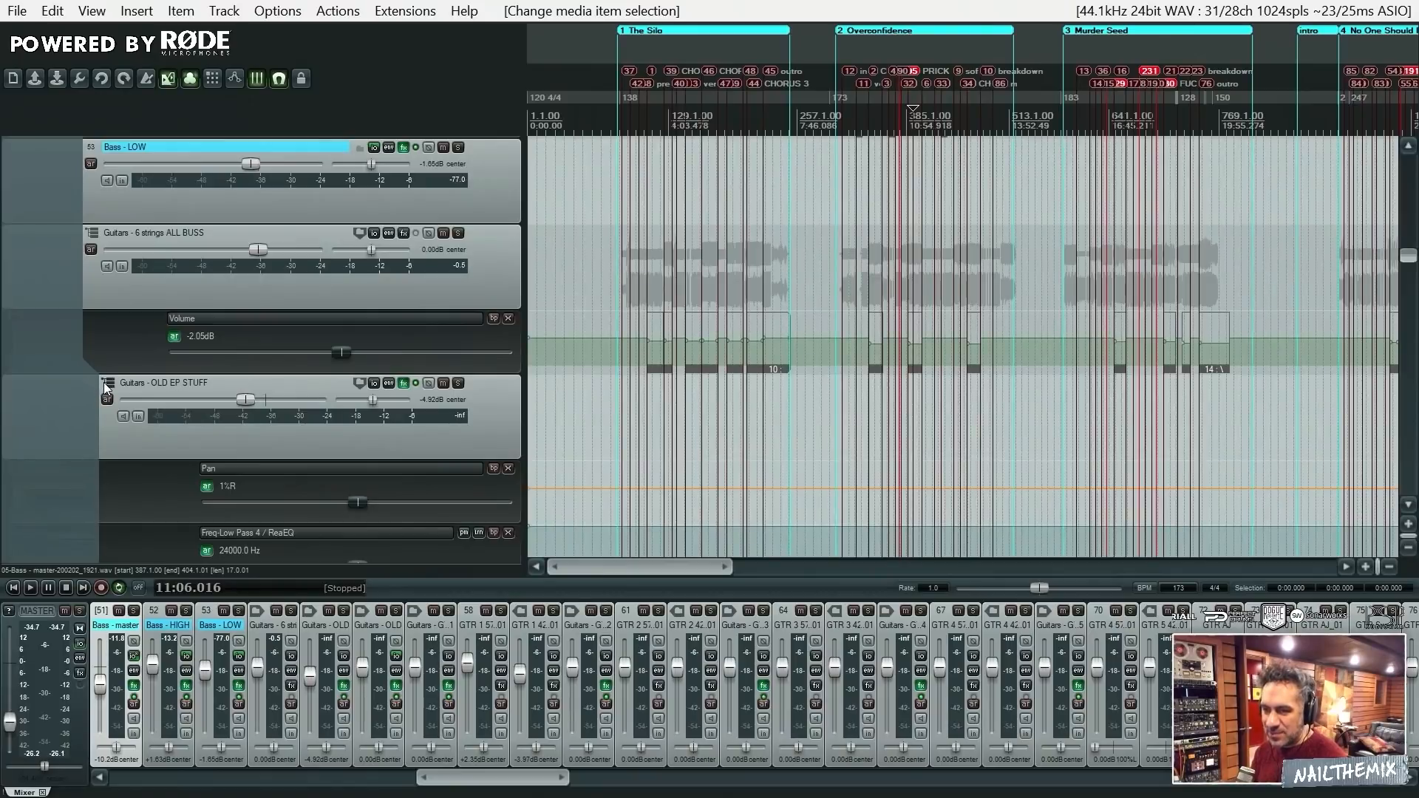
Toggle the compact display of the tracks inside the Guitars - OLD EP STUFF folder
{"action": "left_click", "coordinate": [109, 382]}
{"action": "scroll", "coordinate": [1154, 280], "scroll_direction": "down", "scroll_amount": 2}
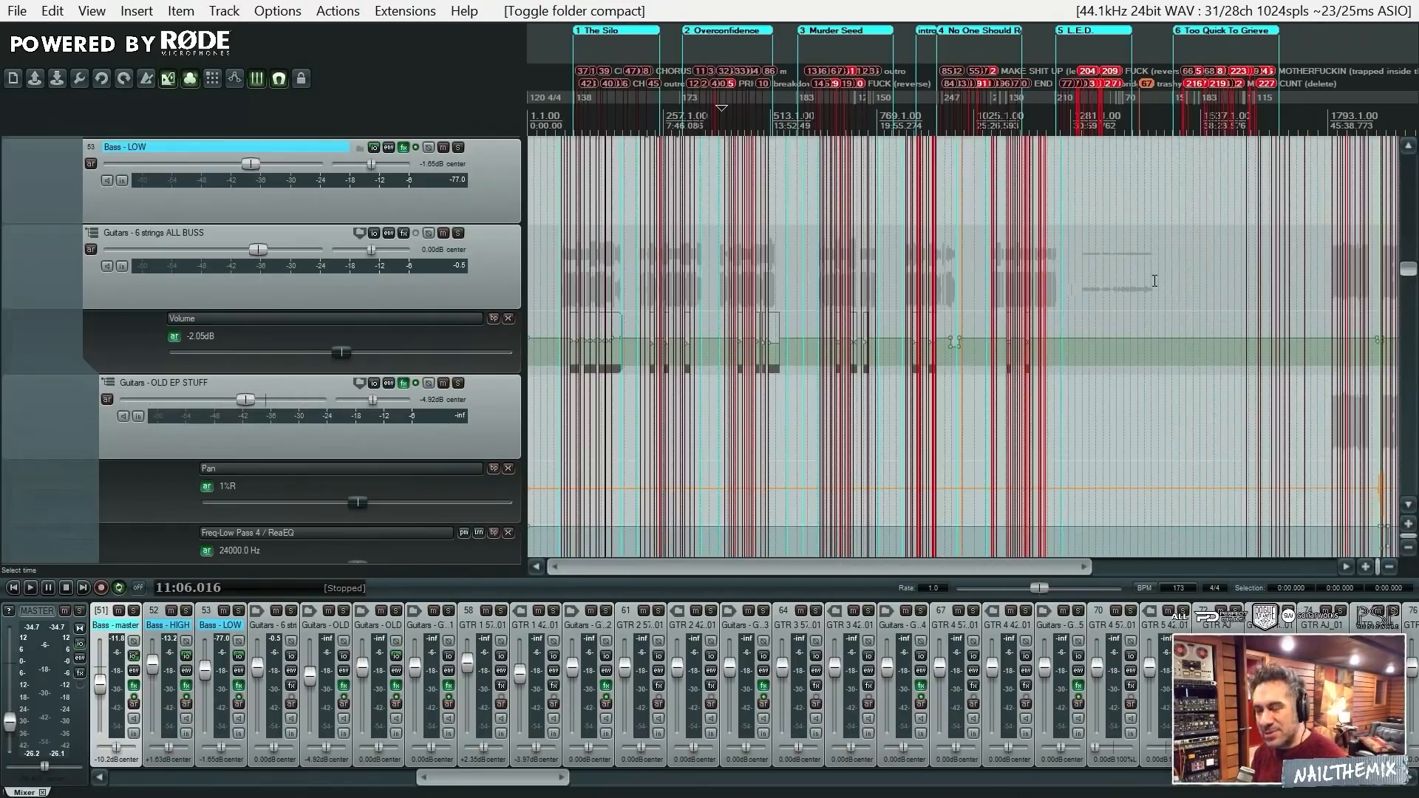
{"action": "scroll", "coordinate": [1154, 280], "scroll_direction": "down", "scroll_amount": 1}
{"action": "scroll", "coordinate": [1414, 273], "scroll_direction": "down", "scroll_amount": 2}
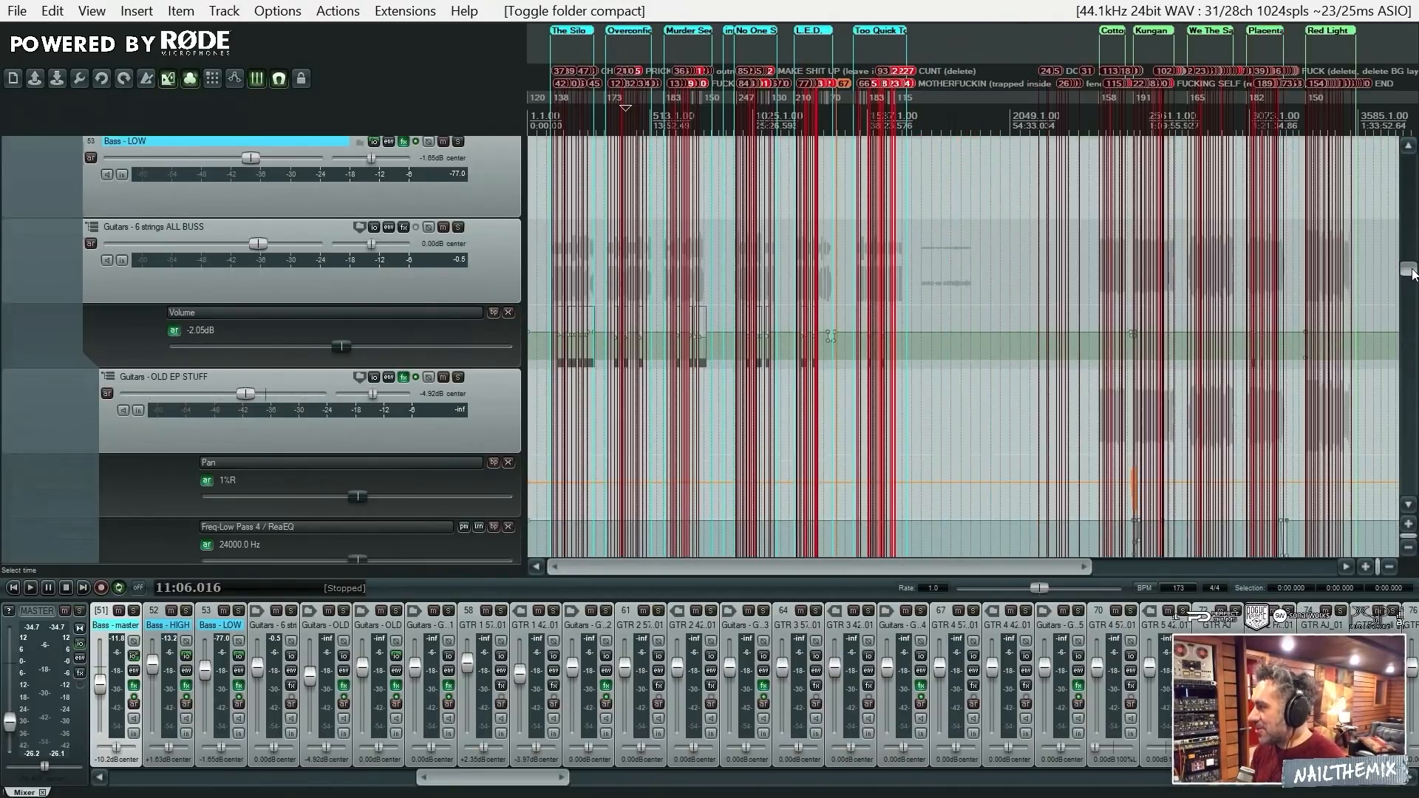
Look through the guitar tracks down to MAIN RHYTHM L and R and examine their takes across the Overconfidence song
{"action": "scroll", "coordinate": [1414, 274], "scroll_direction": "down", "scroll_amount": 3}
{"action": "scroll", "coordinate": [1413, 273], "scroll_direction": "up", "scroll_amount": 3}
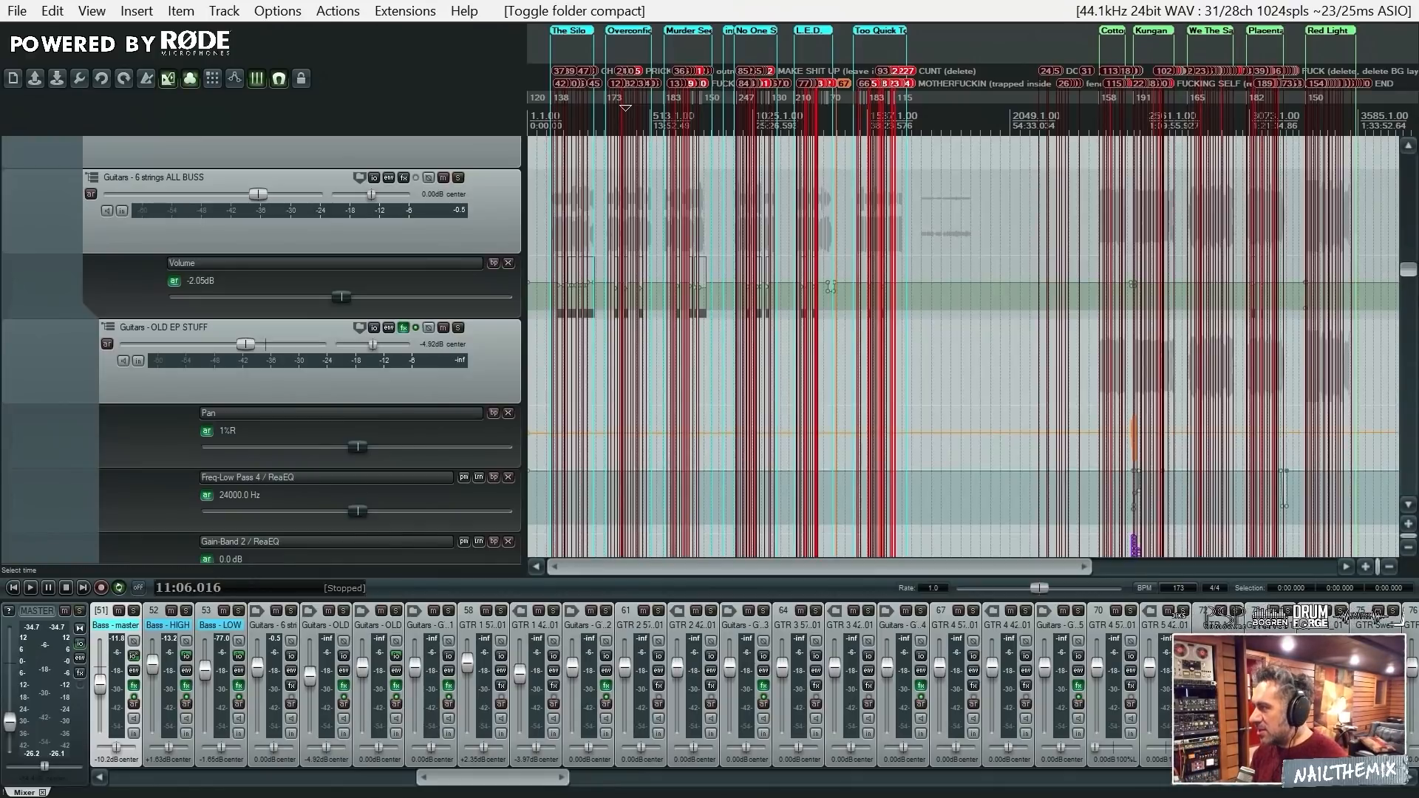
{"action": "left_click_drag", "start_coordinate": [1412, 273], "coordinate": [1414, 272]}
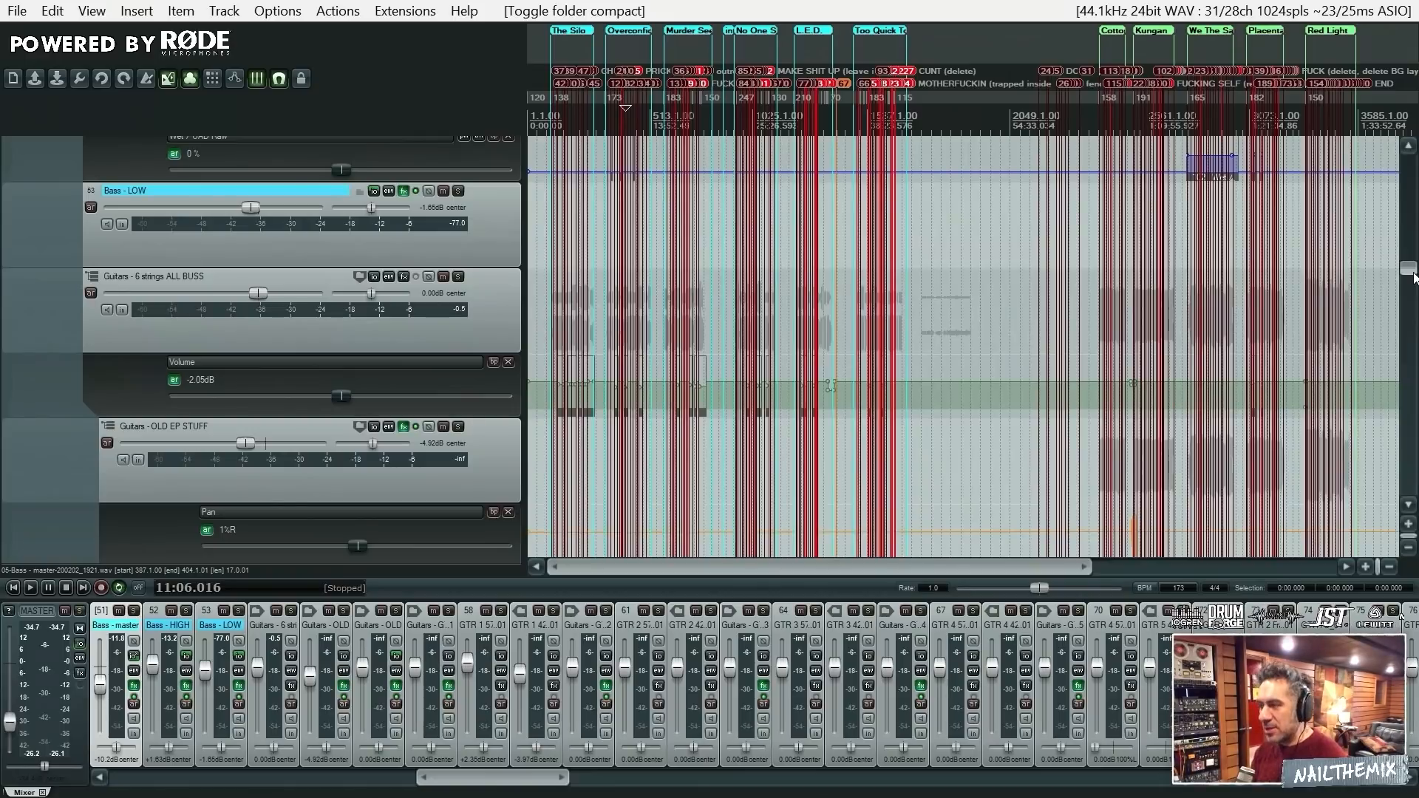
{"action": "left_click_drag", "start_coordinate": [1413, 261], "coordinate": [1413, 290]}
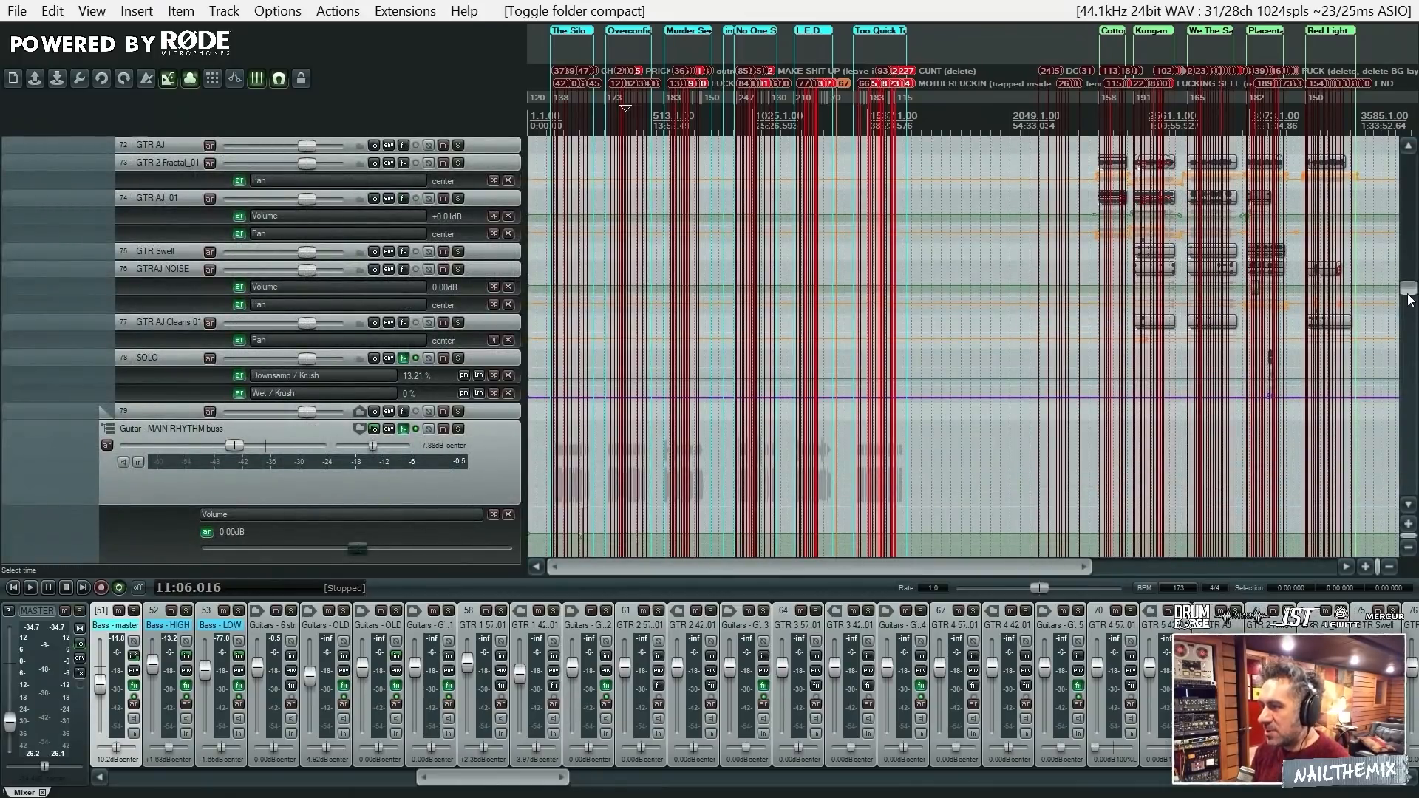
{"action": "left_click_drag", "start_coordinate": [1411, 293], "coordinate": [1414, 302]}
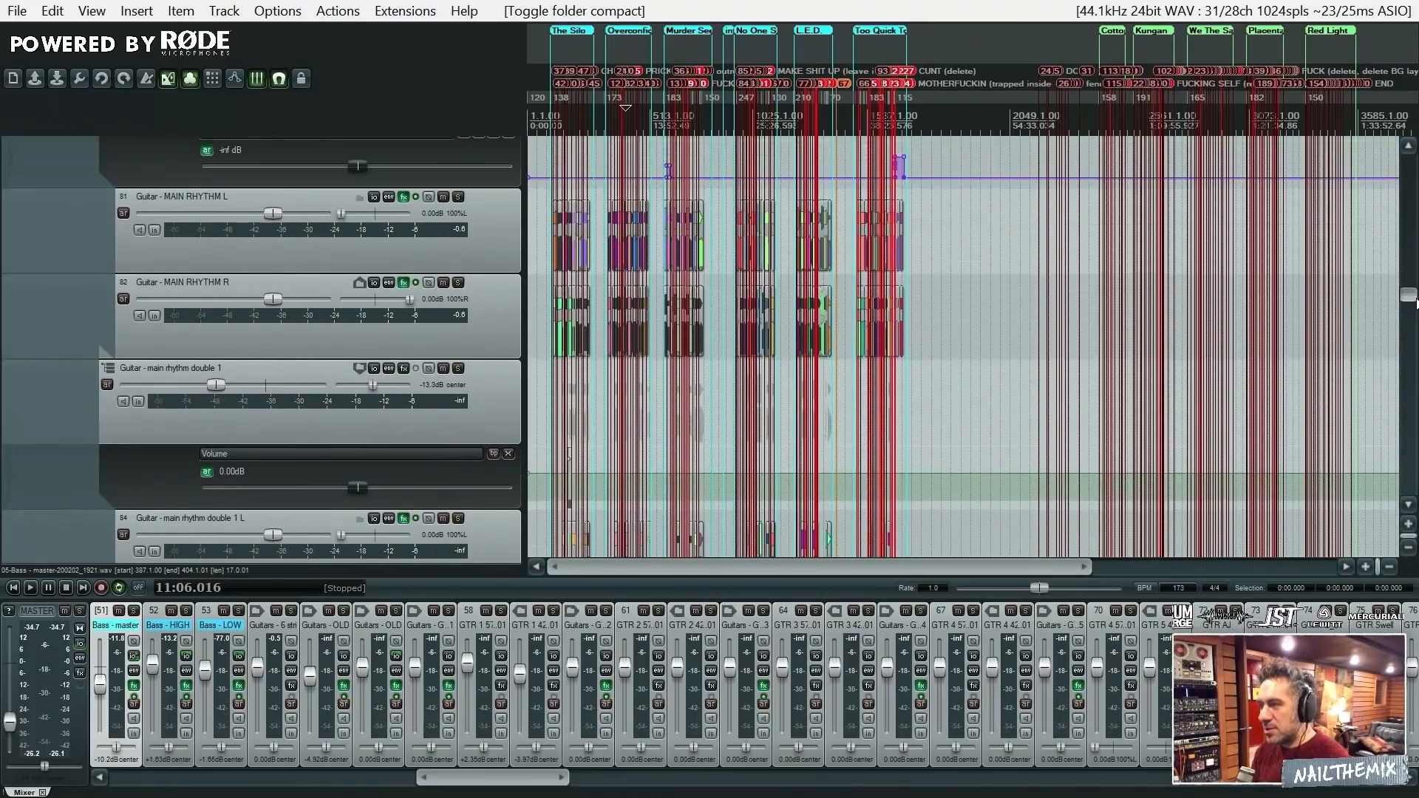
{"action": "scroll", "coordinate": [1076, 268], "scroll_direction": "up", "scroll_amount": 15}
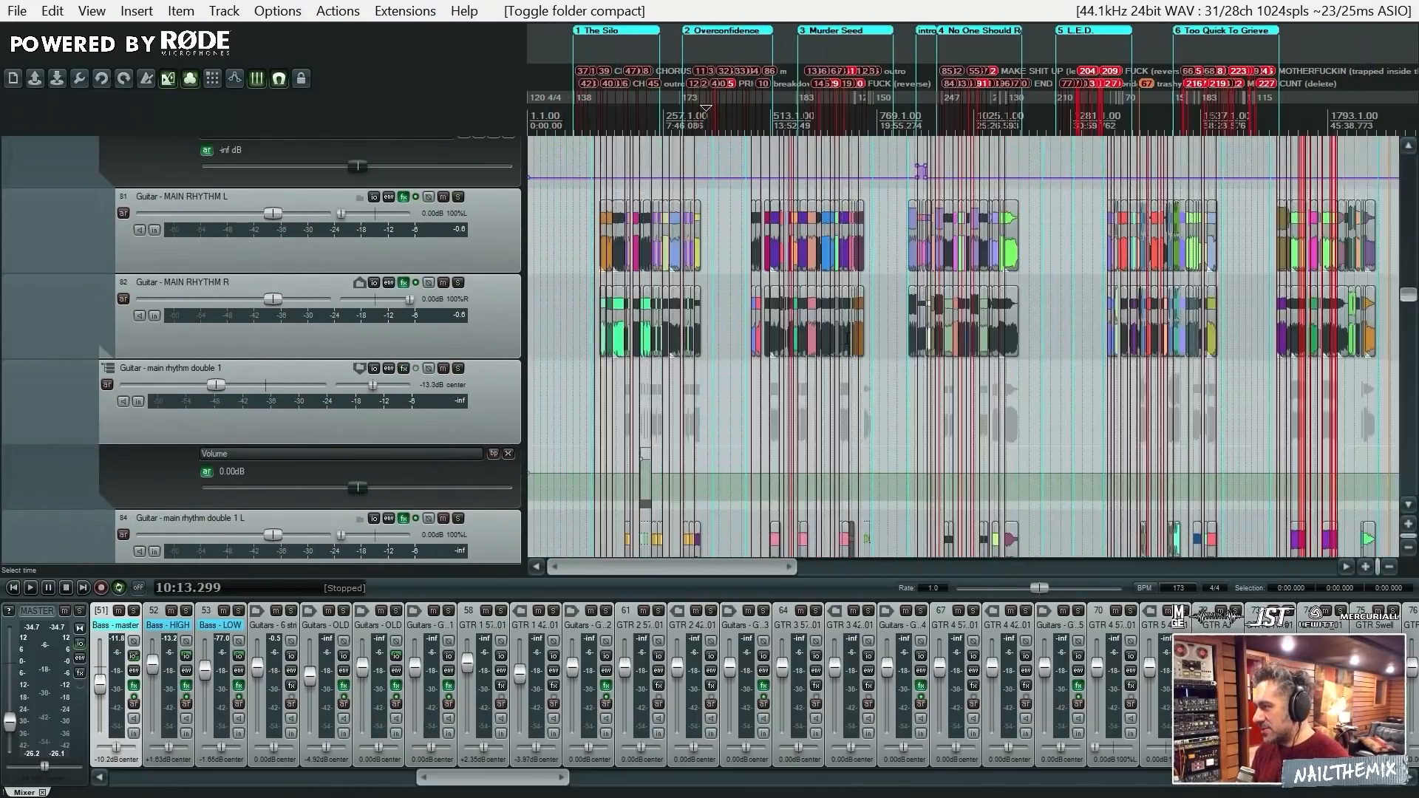
{"action": "scroll", "coordinate": [1076, 268], "scroll_direction": "down", "scroll_amount": 4}
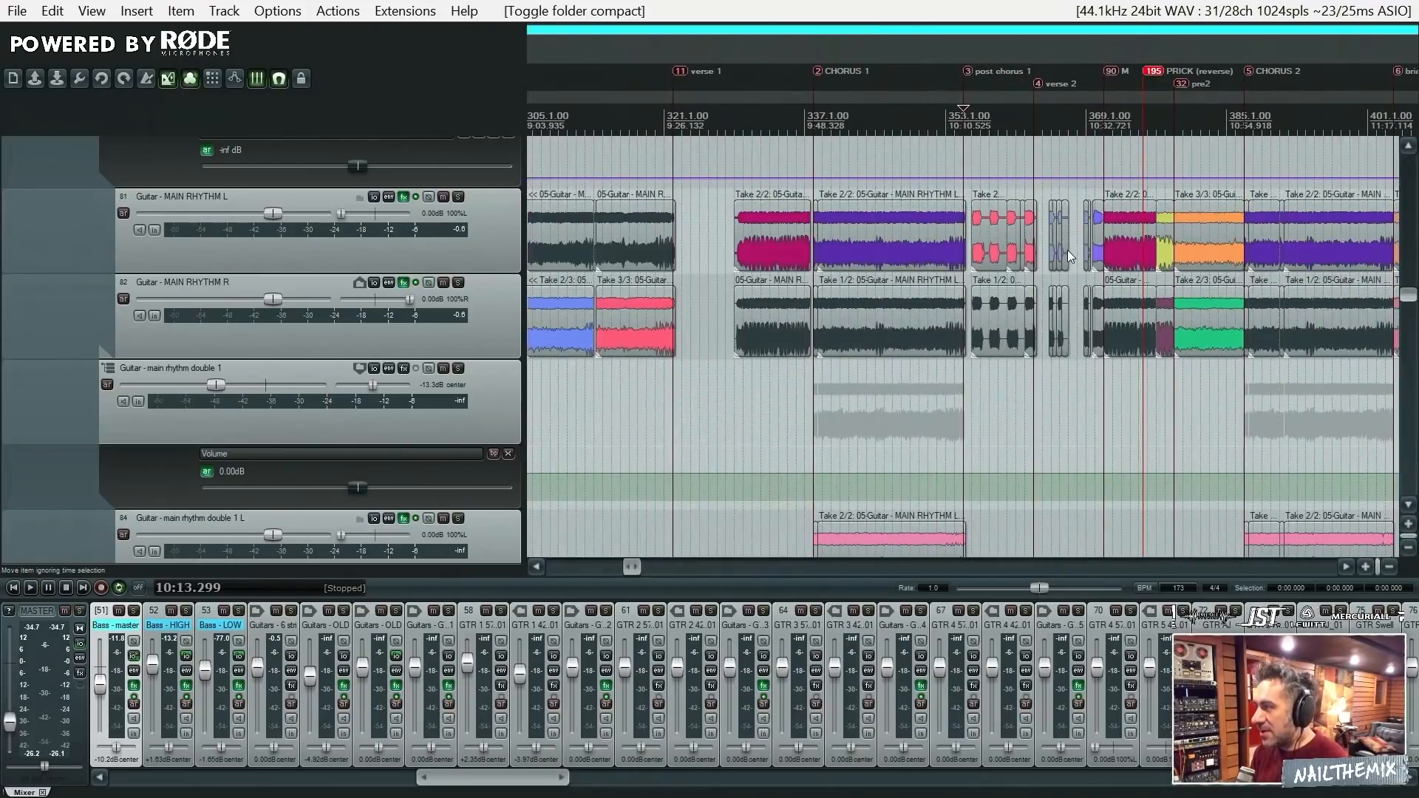
{"action": "scroll", "coordinate": [1069, 256], "scroll_direction": "down", "scroll_amount": 4}
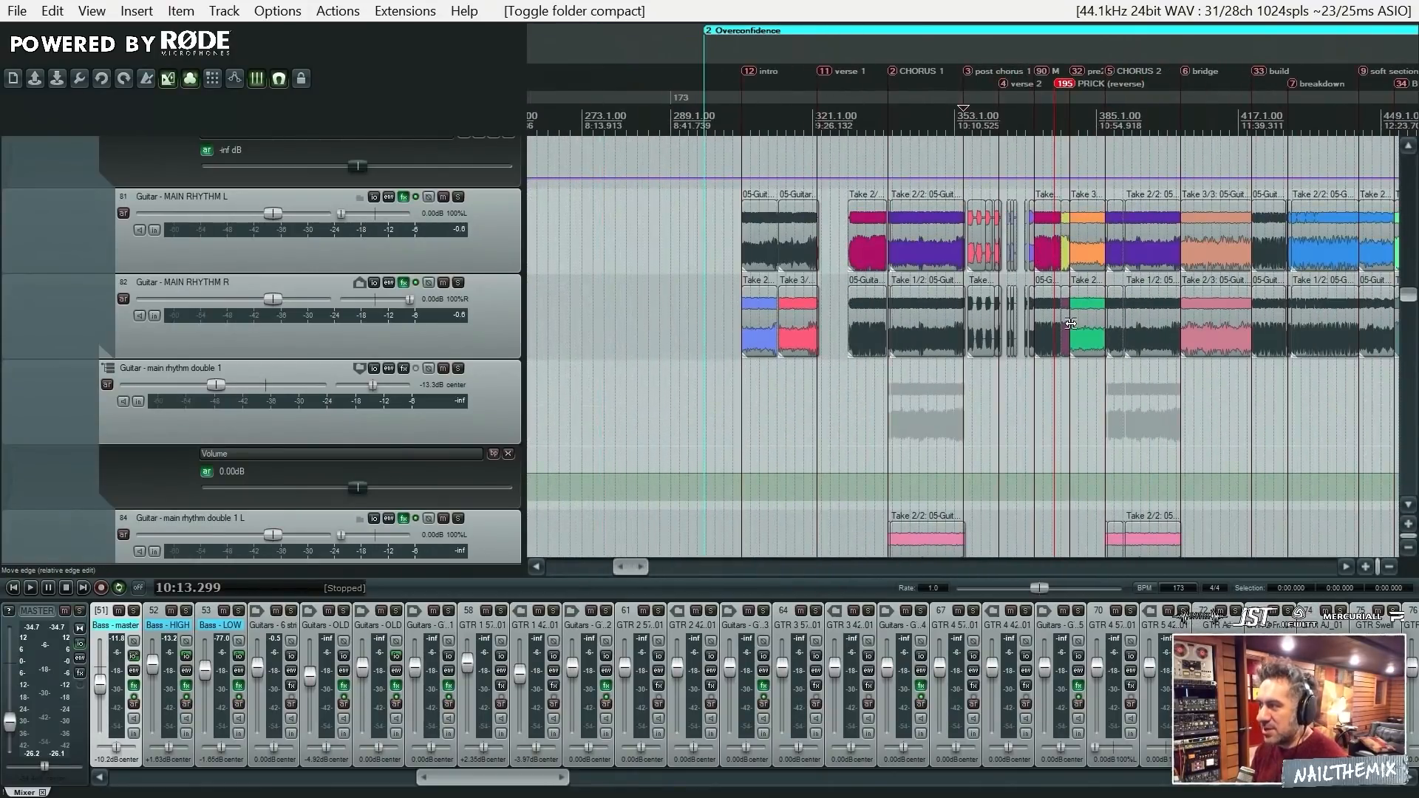
{"action": "left_click", "coordinate": [1216, 248]}
{"action": "scroll", "coordinate": [1216, 250], "scroll_direction": "up", "scroll_amount": 4}
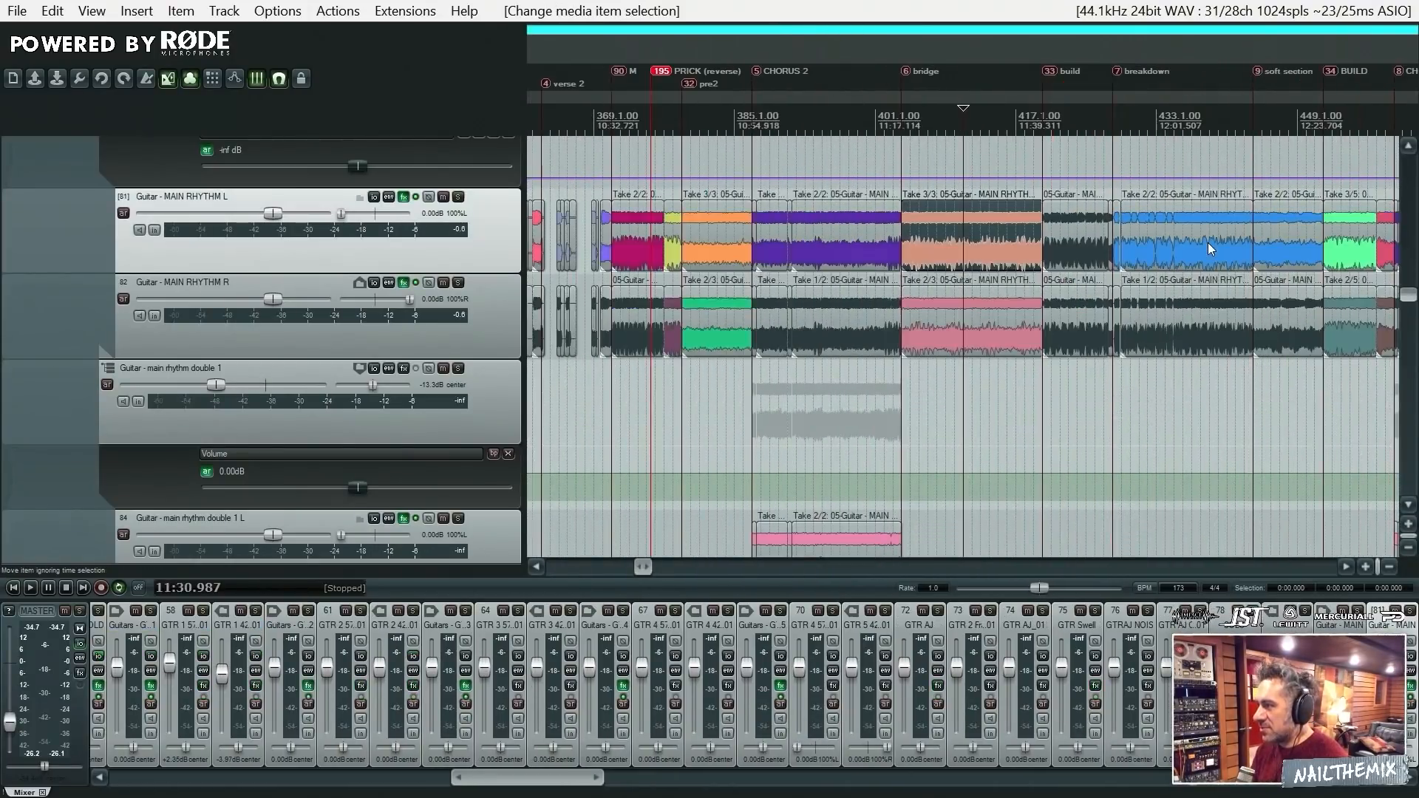
{"action": "scroll", "coordinate": [928, 296], "scroll_direction": "down", "scroll_amount": 12}
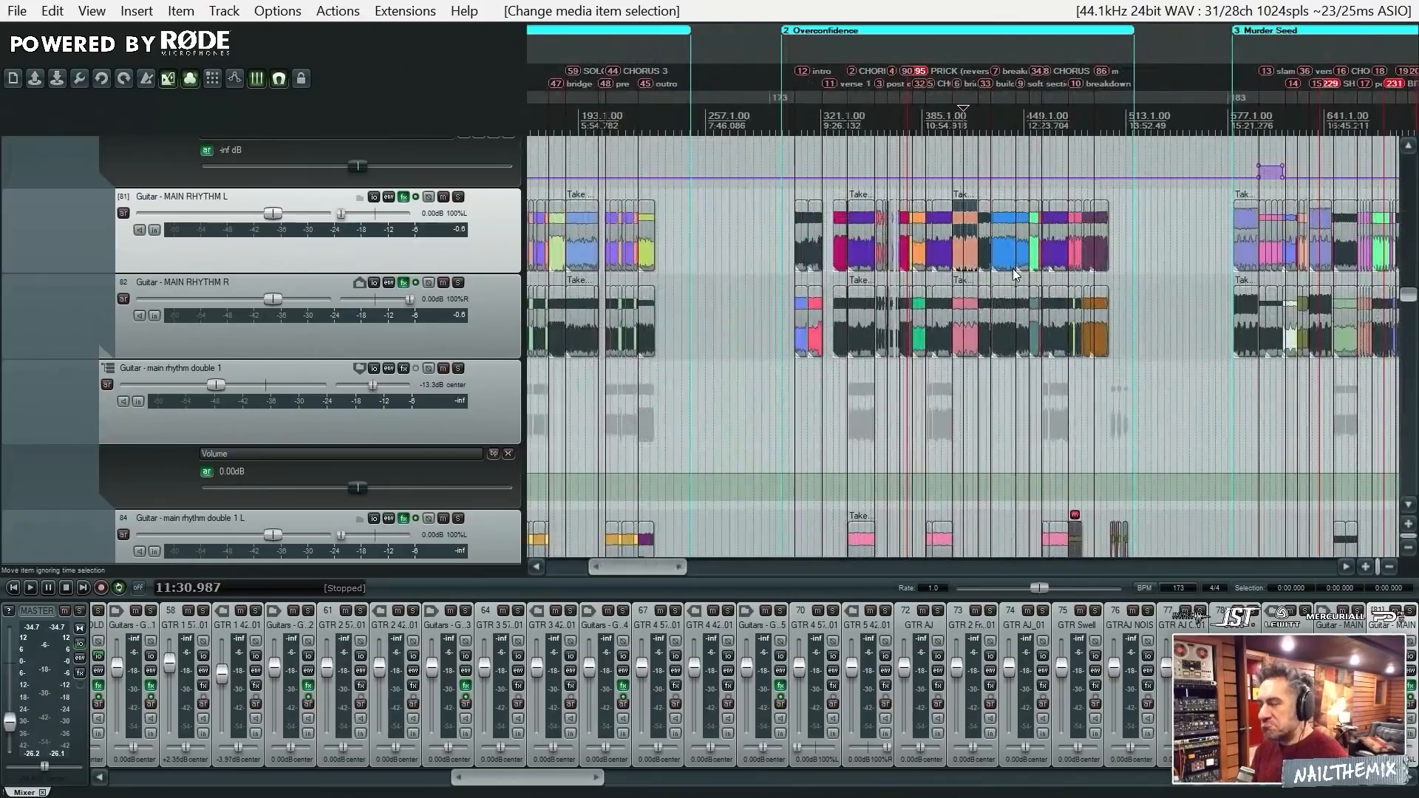
{"action": "scroll", "coordinate": [1003, 276], "scroll_direction": "up", "scroll_amount": 4}
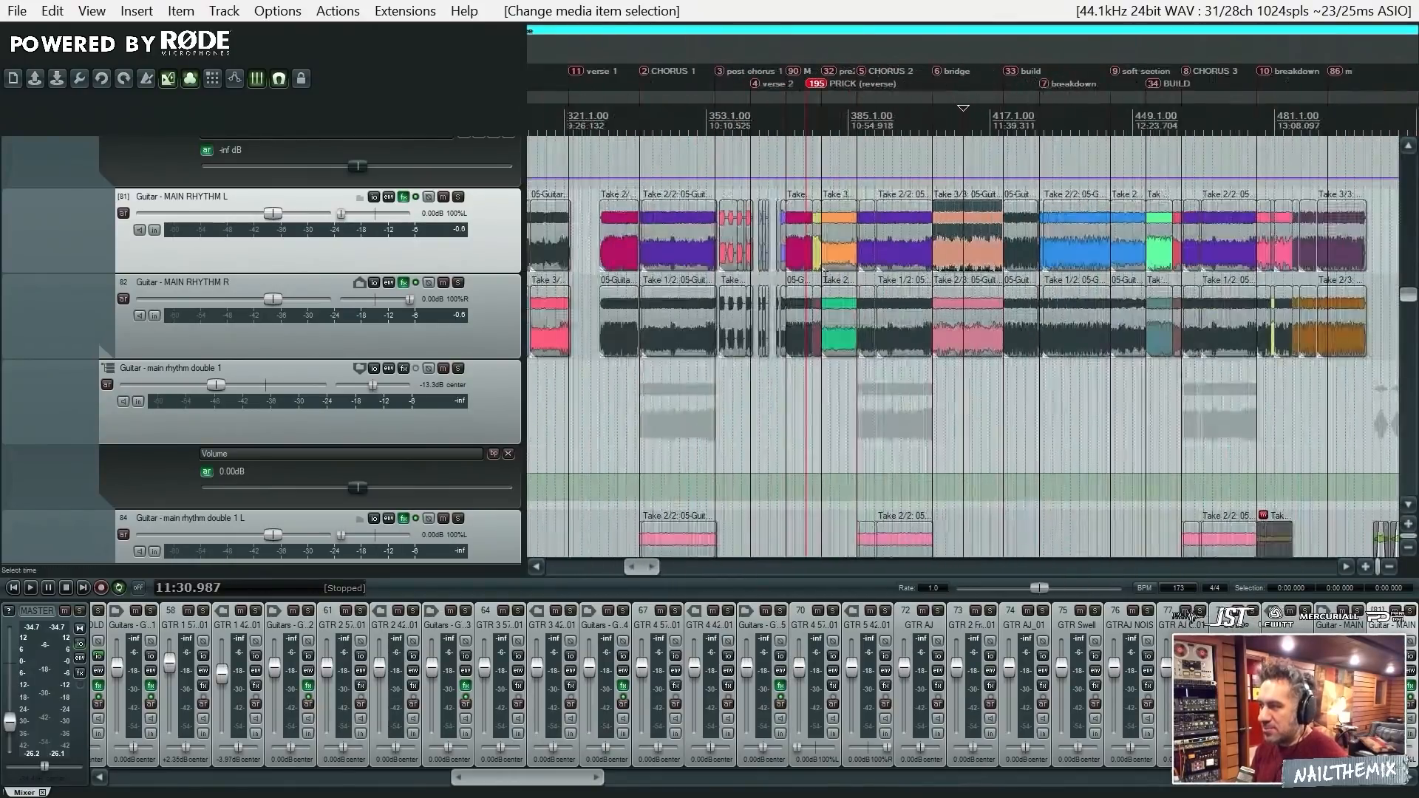
Select the first post chorus 1 item on Guitar - MAIN RHYTHM L and place the edit cursor at the start of its audio
{"action": "left_click", "coordinate": [733, 253]}
{"action": "scroll", "coordinate": [791, 292], "scroll_direction": "up", "scroll_amount": 9}
{"action": "scroll", "coordinate": [797, 294], "scroll_direction": "up", "scroll_amount": 4}
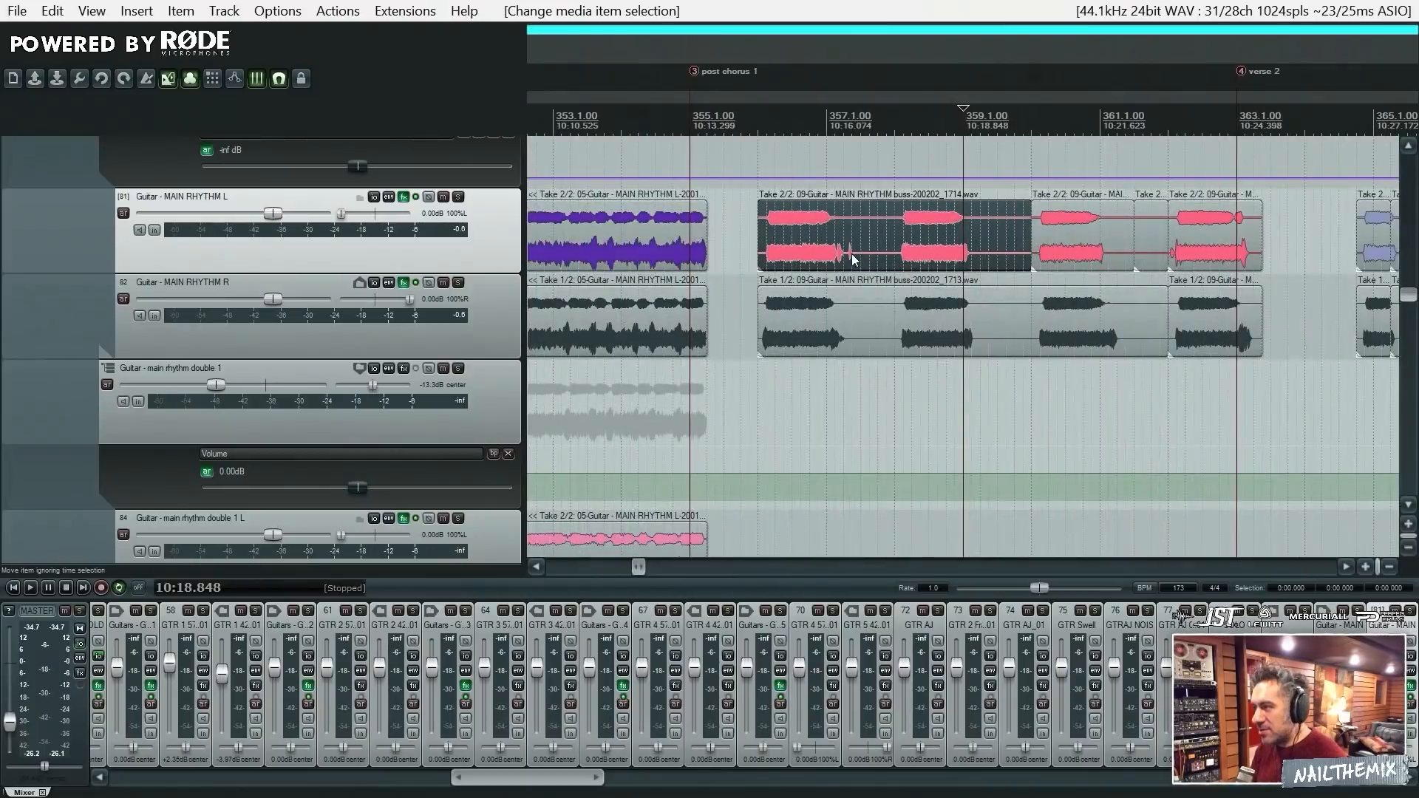
{"action": "left_click", "coordinate": [767, 251]}
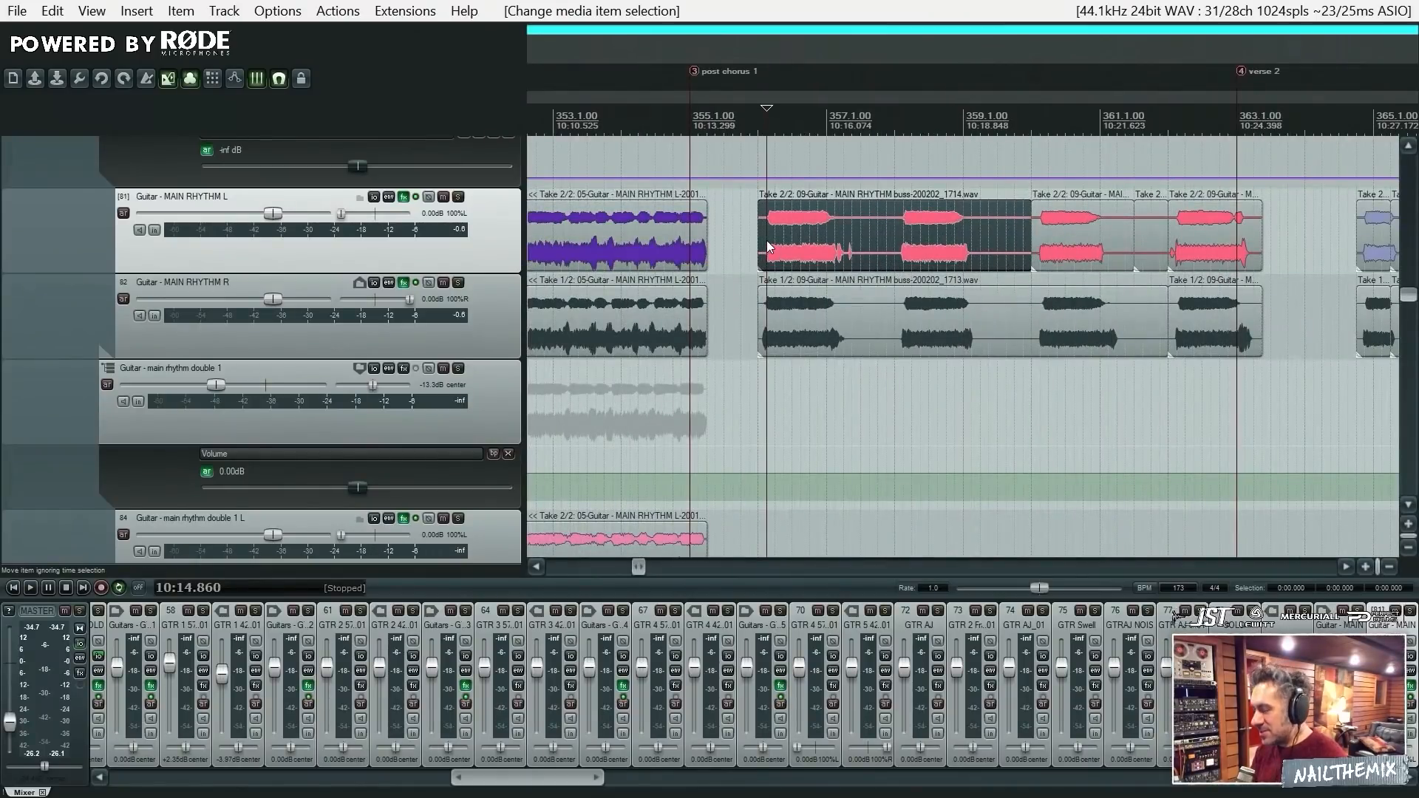
Solo the Guitar - MAIN RHYTHM buss and listen to the start of post chorus 1
{"action": "left_click_drag", "start_coordinate": [1412, 301], "coordinate": [1412, 297]}
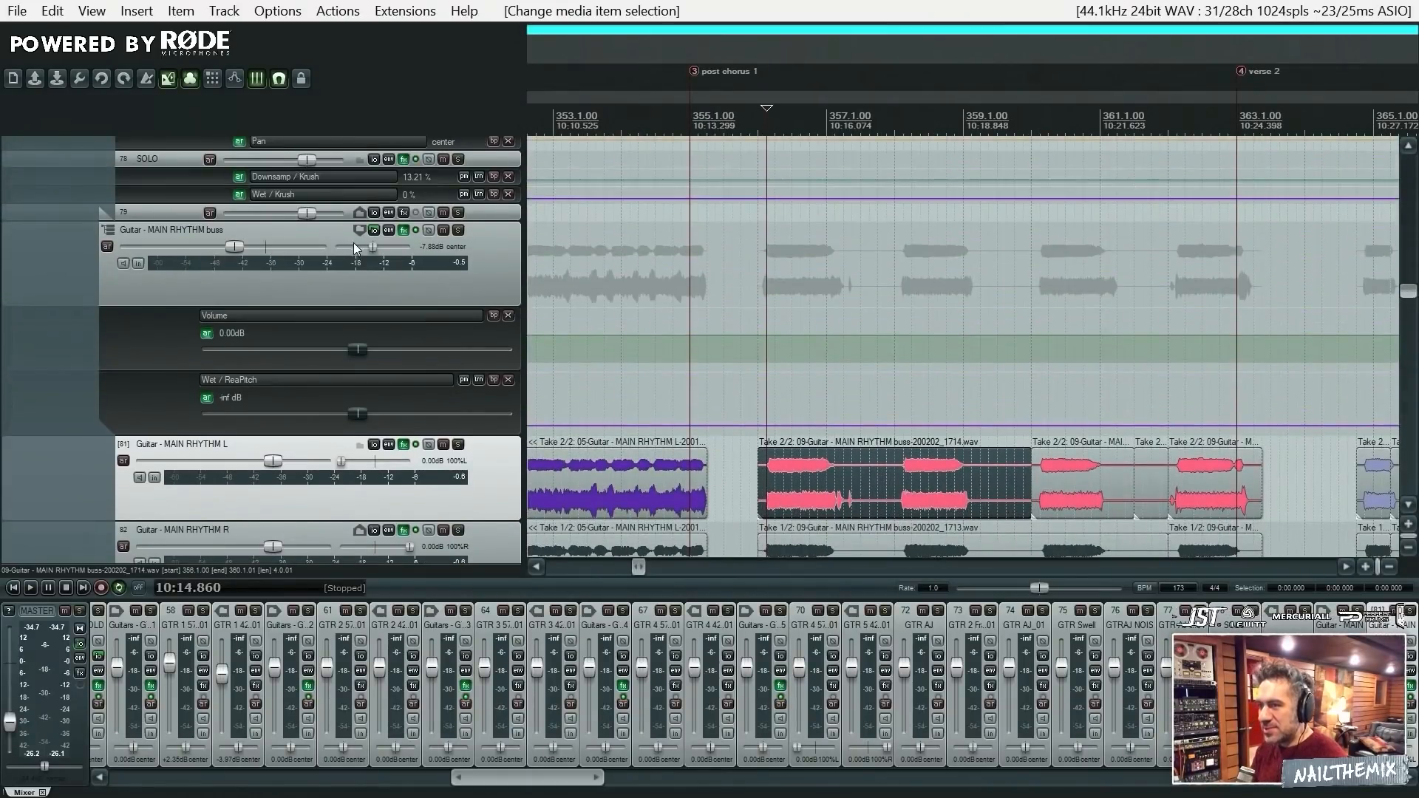
{"action": "left_click", "coordinate": [459, 231]}
{"action": "left_click", "coordinate": [459, 232]}
{"action": "key", "text": "space"}
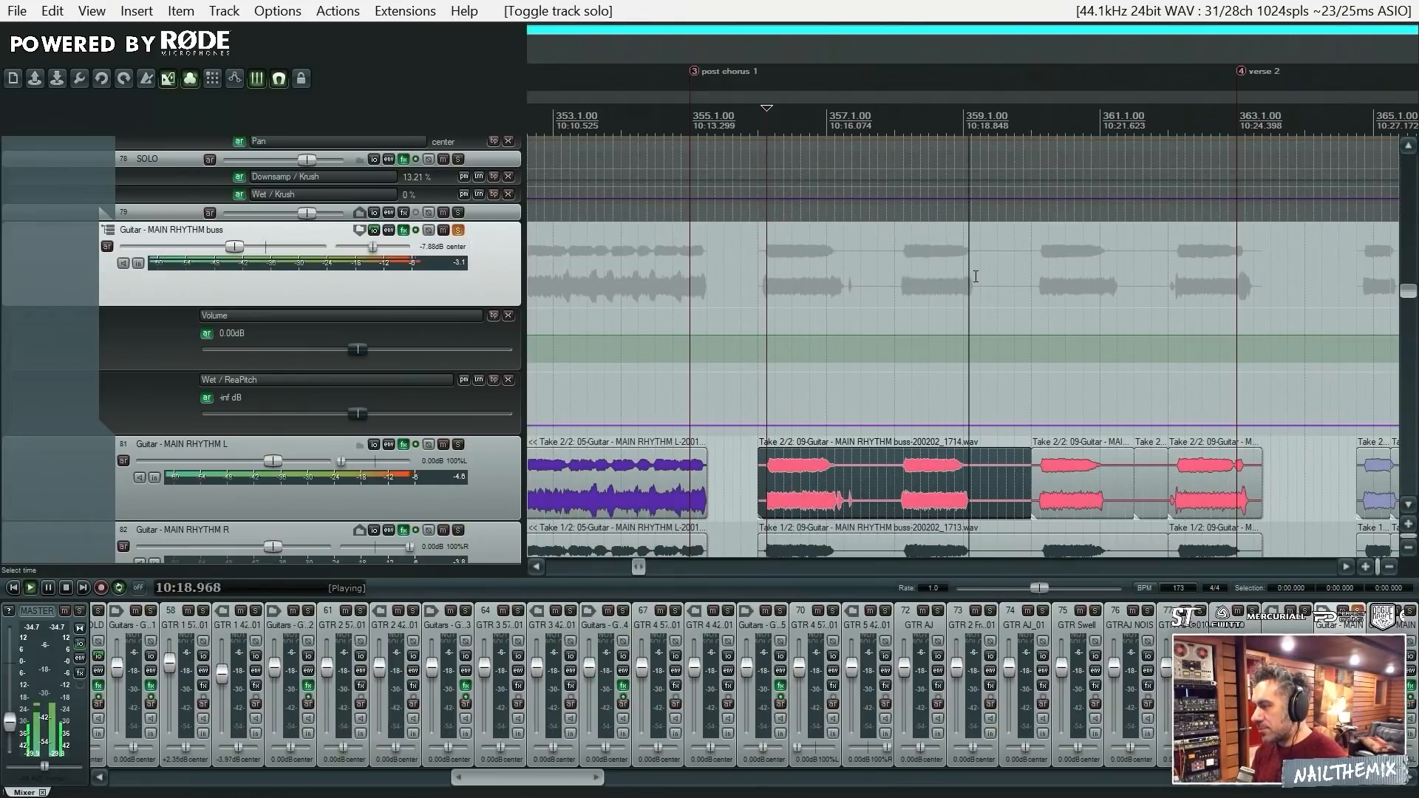
{"action": "scroll", "coordinate": [968, 273], "scroll_direction": "down", "scroll_amount": 2}
{"action": "scroll", "coordinate": [968, 273], "scroll_direction": "down", "scroll_amount": 3}
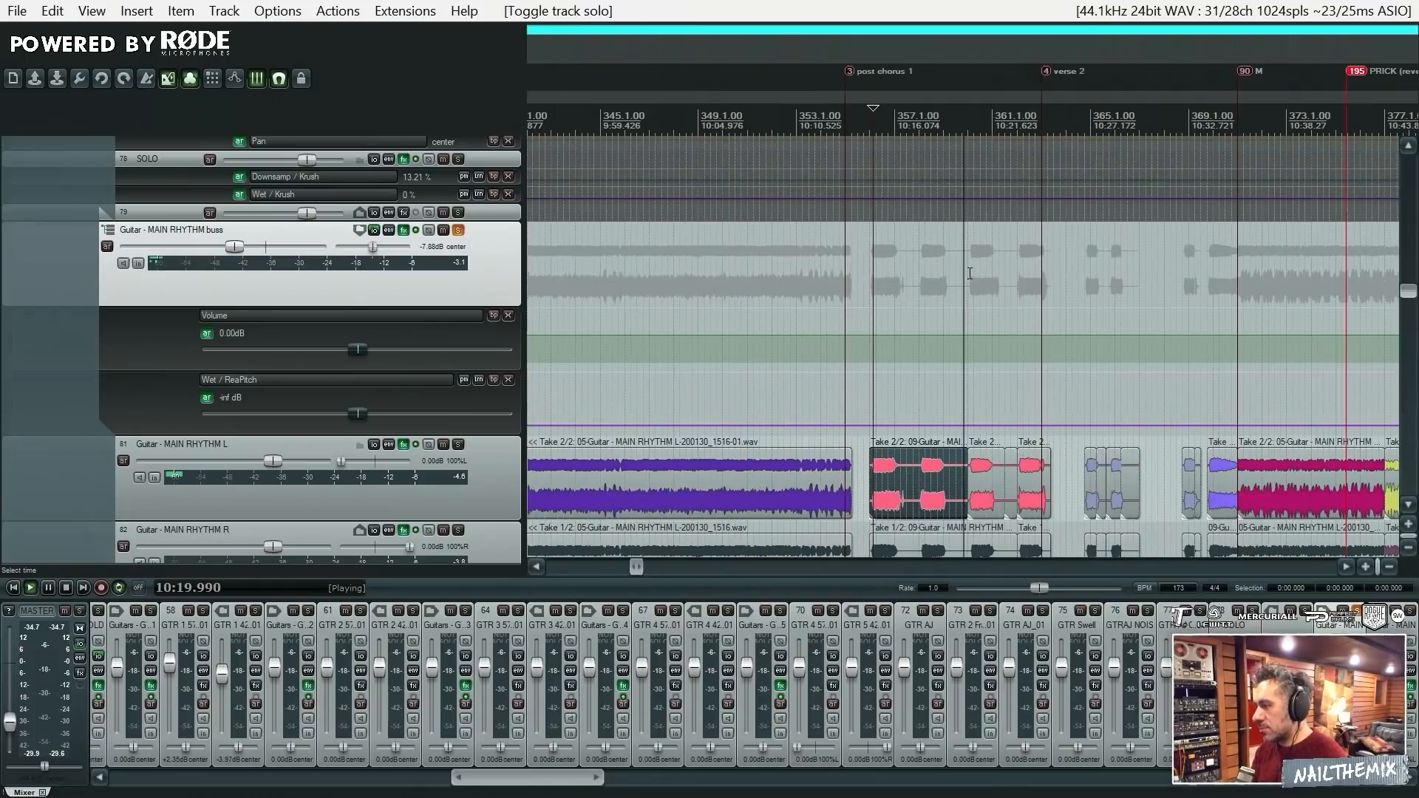
{"action": "scroll", "coordinate": [970, 273], "scroll_direction": "down", "scroll_amount": 2}
{"action": "key", "text": "space"}
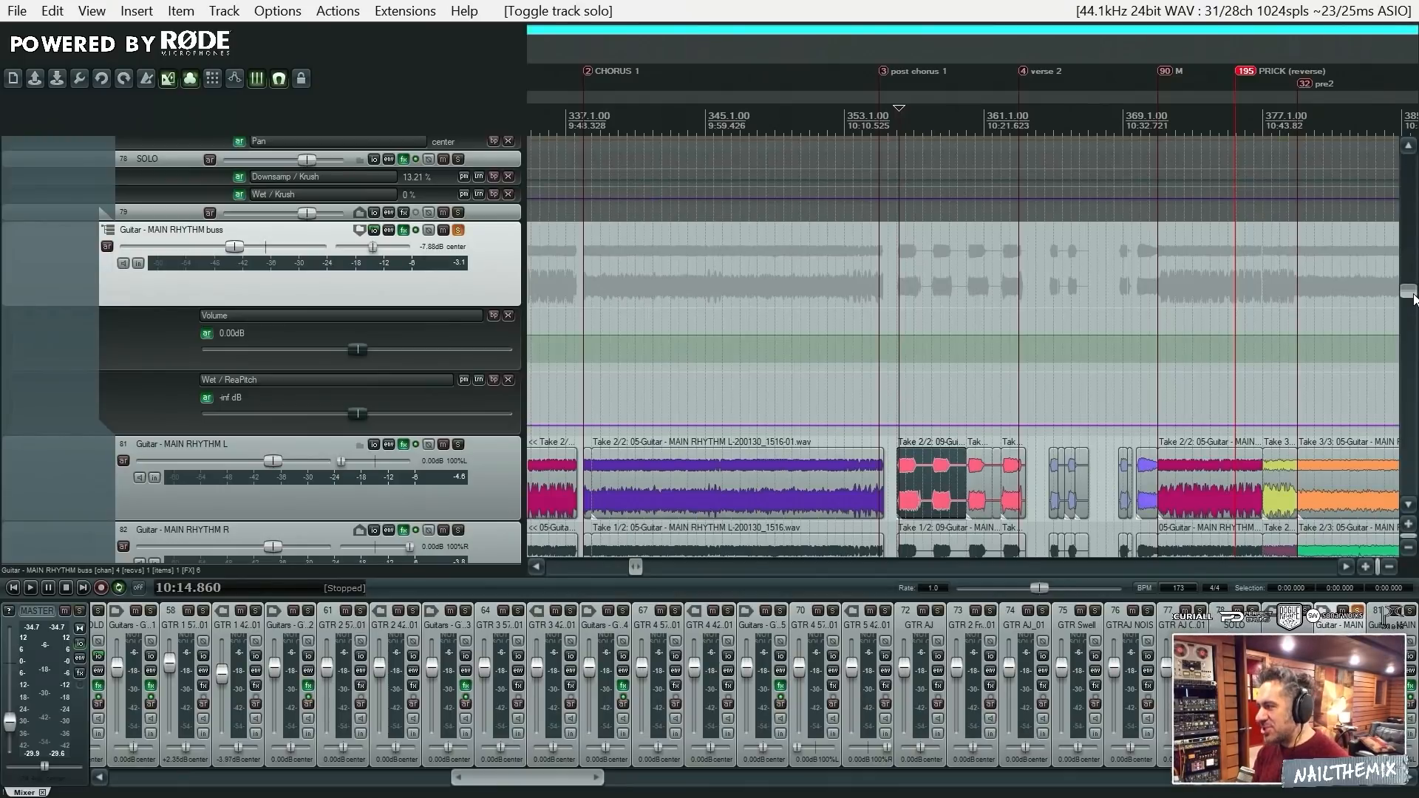
Listen to the soloed main rhythm guitars from the beginning of CHORUS 1 in Overconfidence
{"action": "scroll", "coordinate": [1412, 298], "scroll_direction": "down", "scroll_amount": 1}
{"action": "scroll", "coordinate": [1412, 298], "scroll_direction": "down", "scroll_amount": 3}
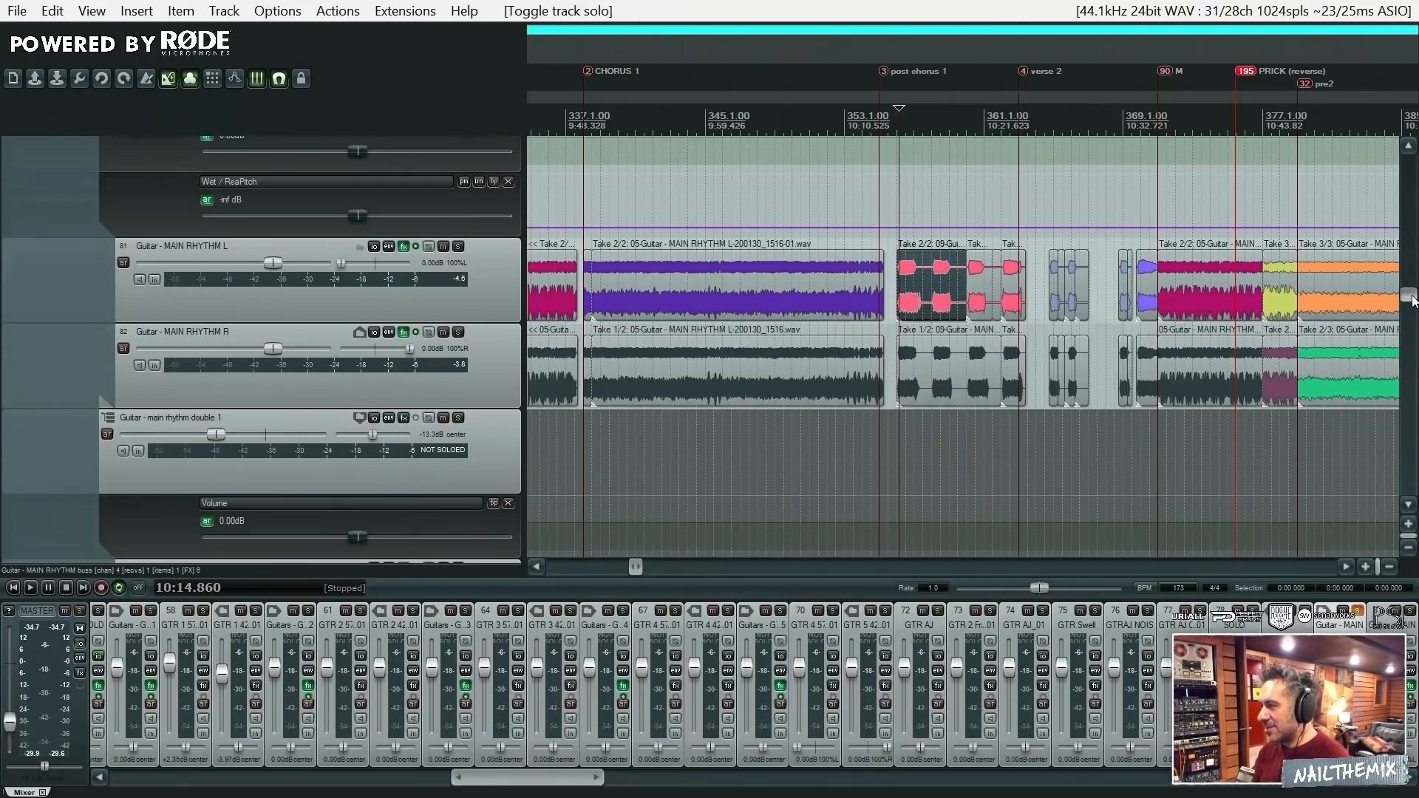
{"action": "scroll", "coordinate": [1214, 214], "scroll_direction": "down", "scroll_amount": 8}
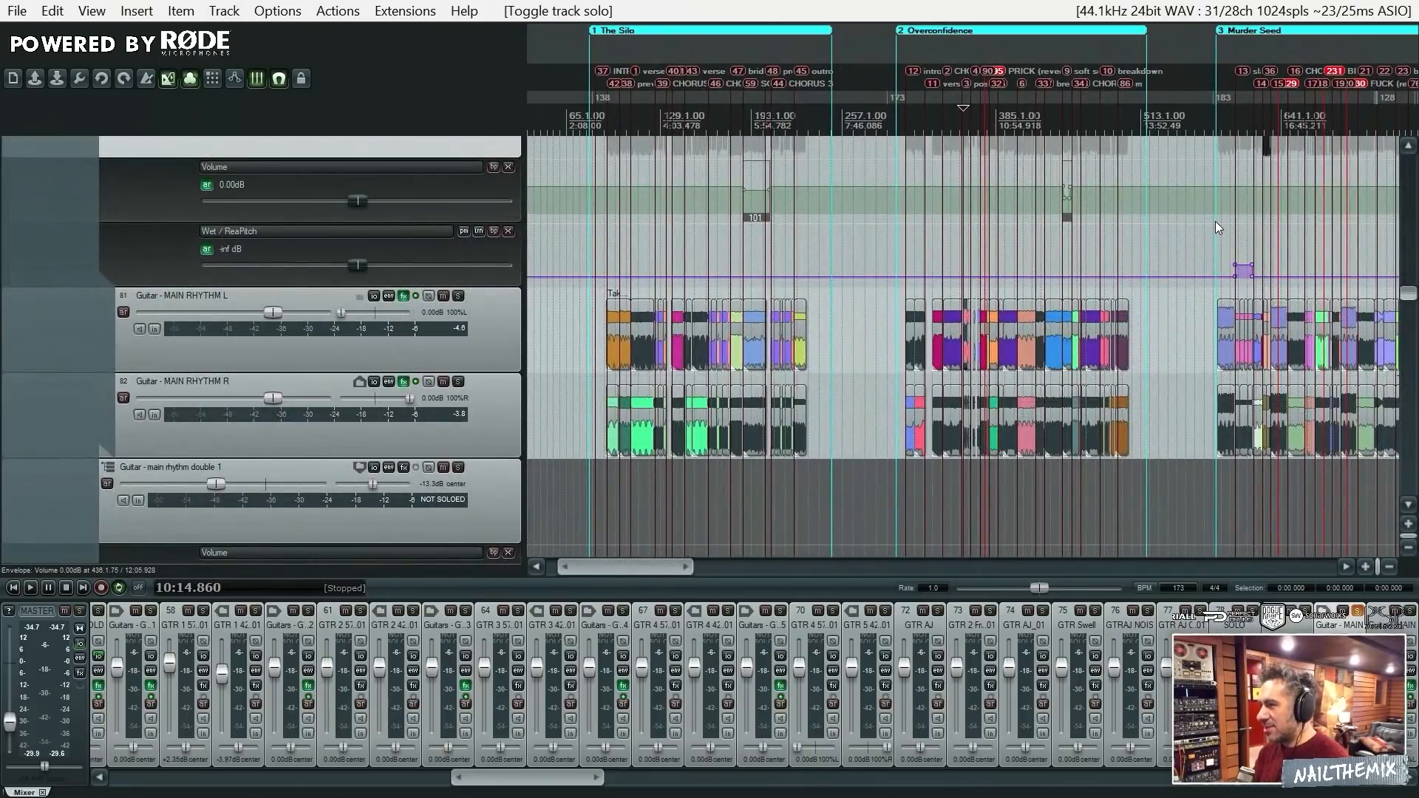
{"action": "scroll", "coordinate": [1215, 220], "scroll_direction": "down", "scroll_amount": 3}
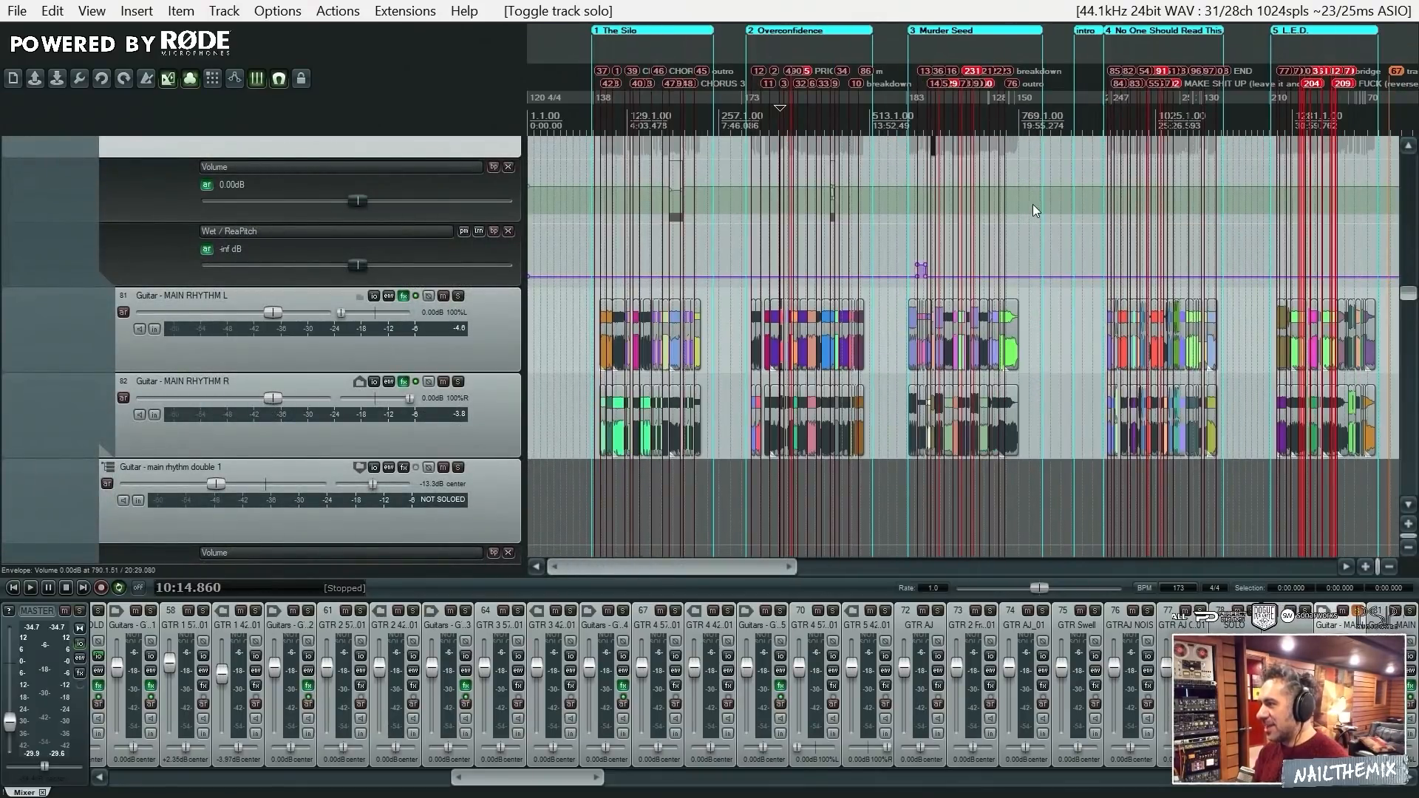
{"action": "scroll", "coordinate": [1033, 213], "scroll_direction": "up", "scroll_amount": 12}
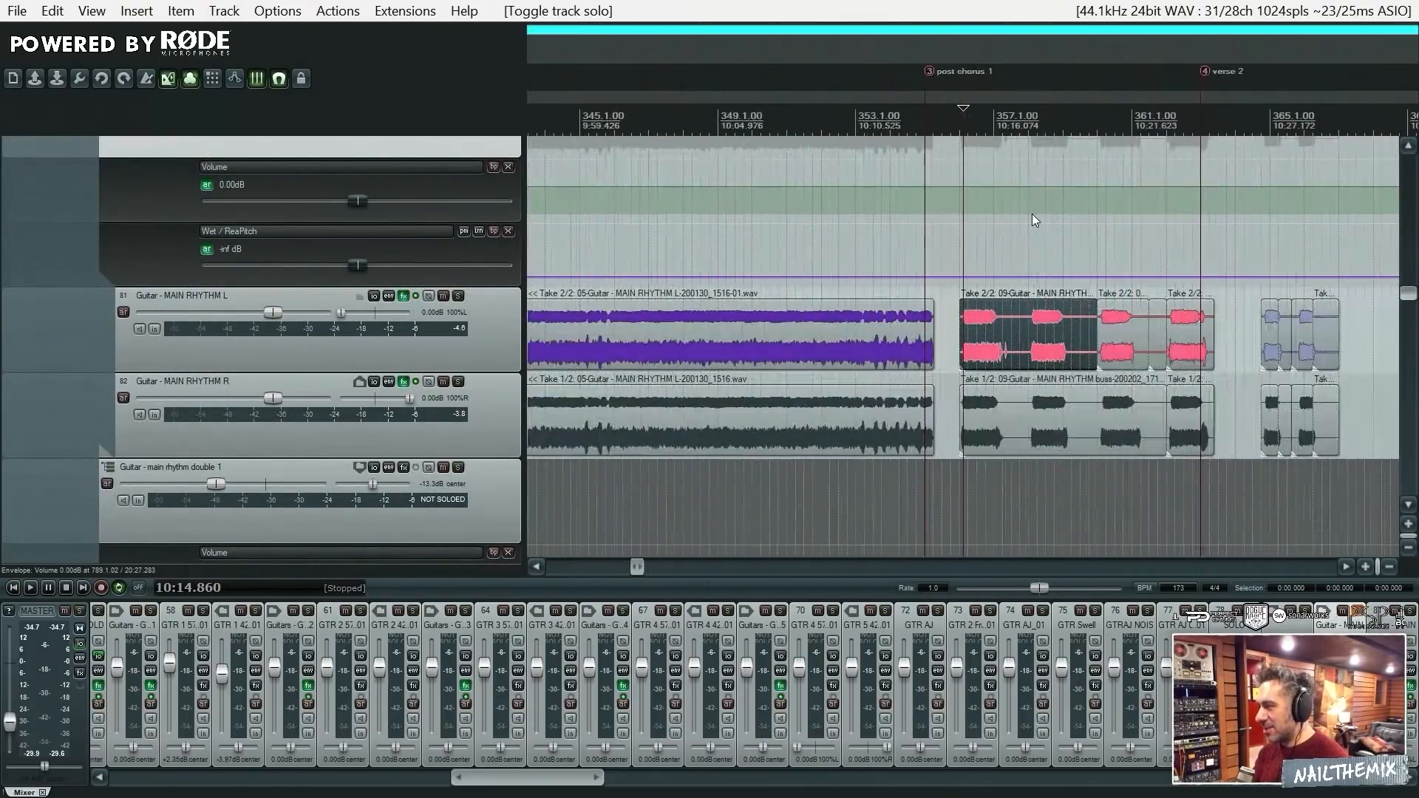
{"action": "scroll", "coordinate": [1032, 214], "scroll_direction": "down", "scroll_amount": 3}
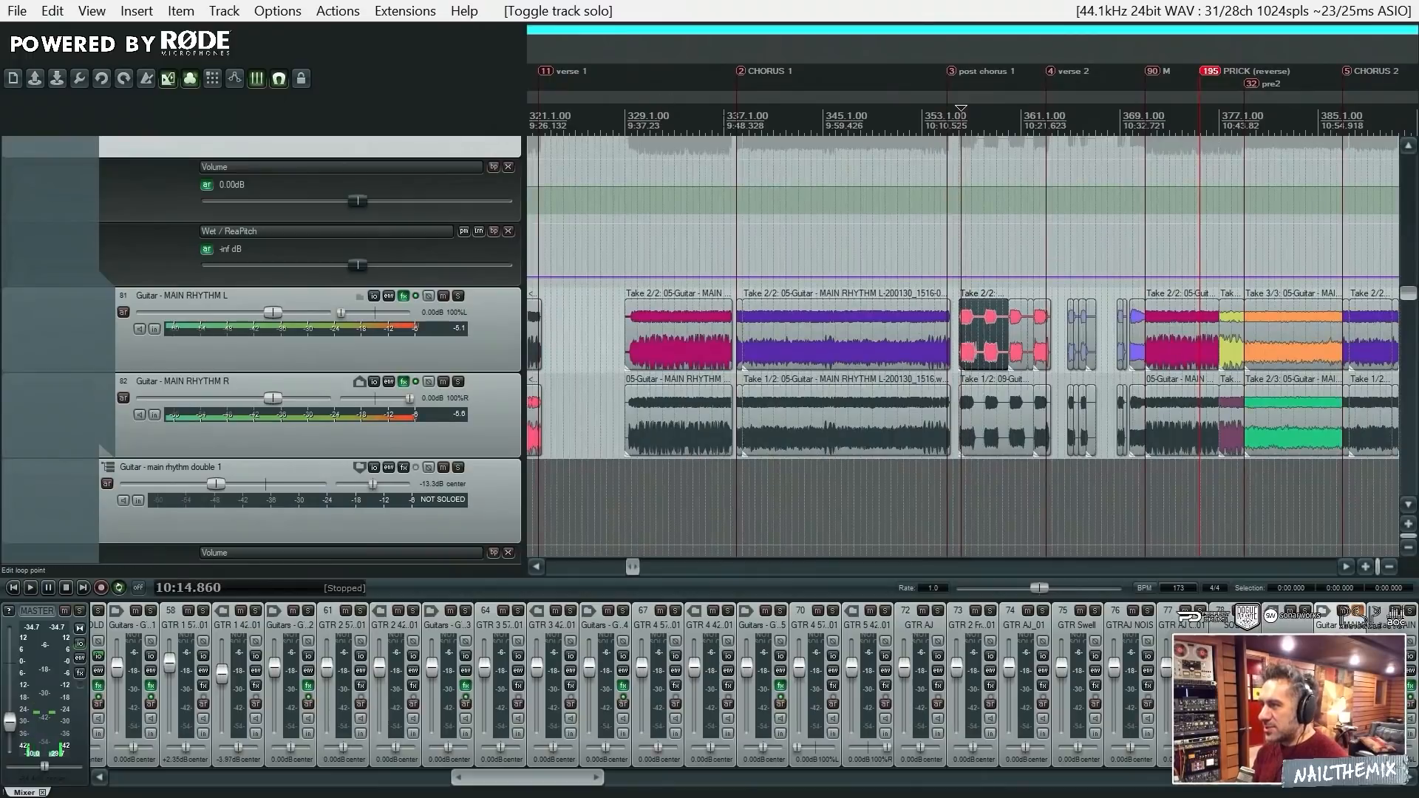
{"action": "left_click", "coordinate": [742, 176]}
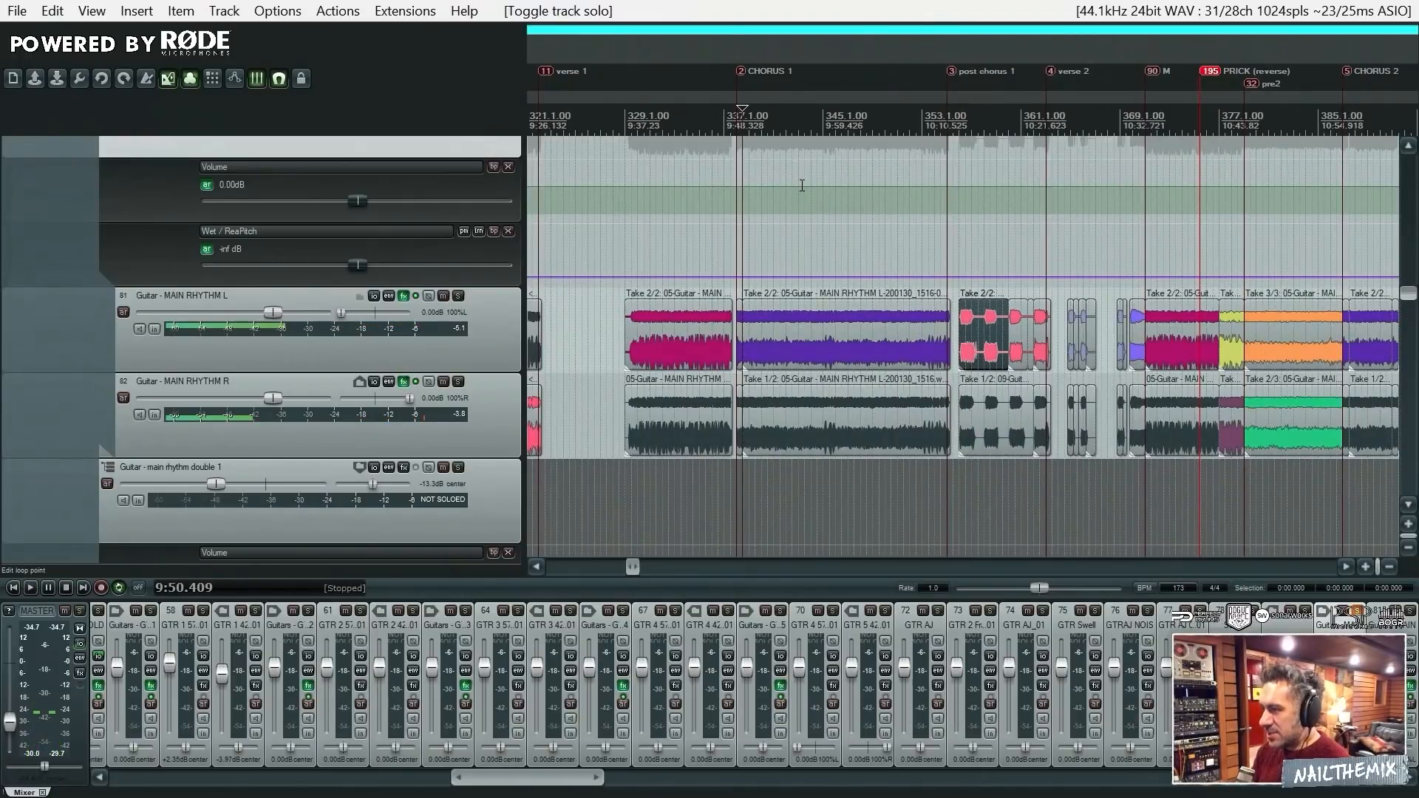
{"action": "key", "text": "space"}
{"action": "scroll", "coordinate": [881, 269], "scroll_direction": "up", "scroll_amount": 4}
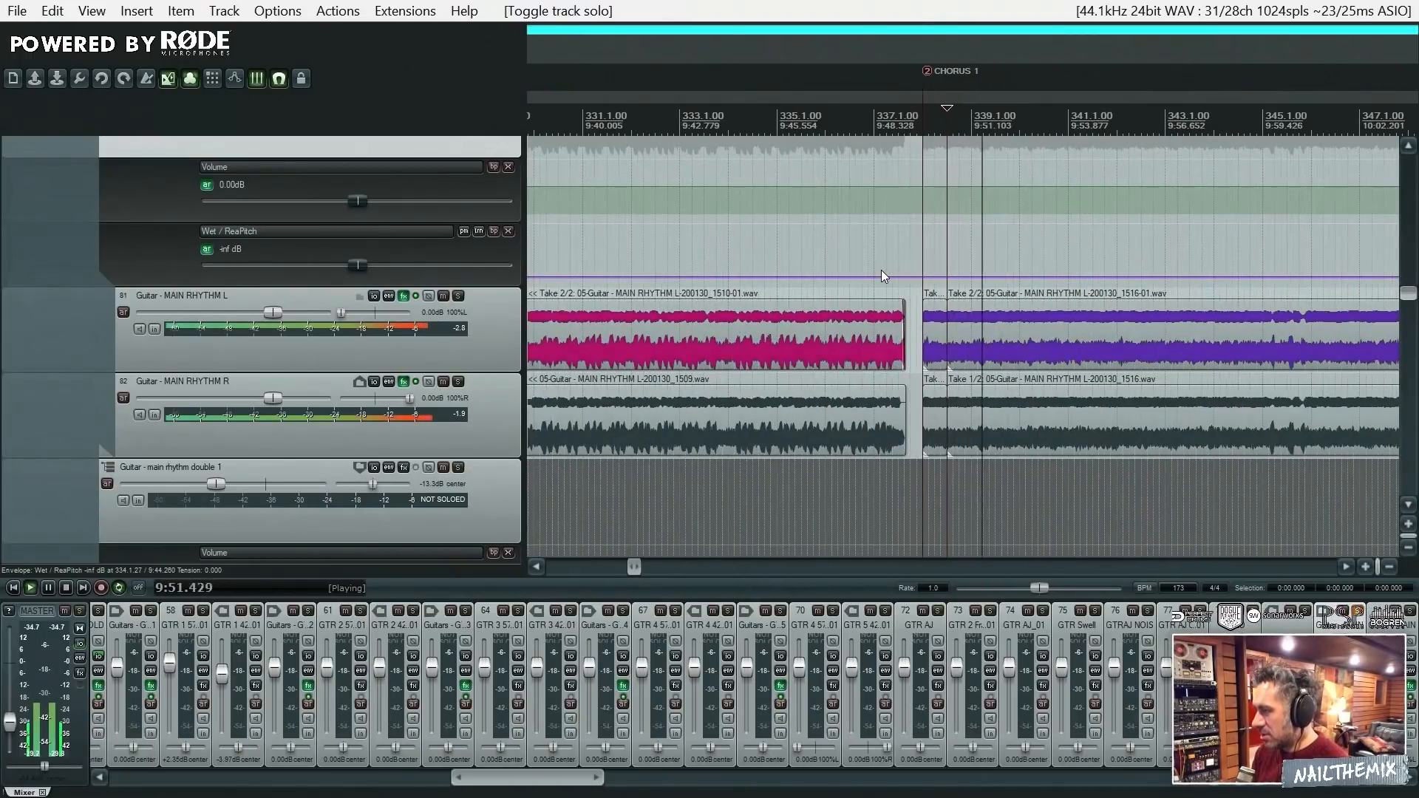
{"action": "scroll", "coordinate": [882, 269], "scroll_direction": "down", "scroll_amount": 4}
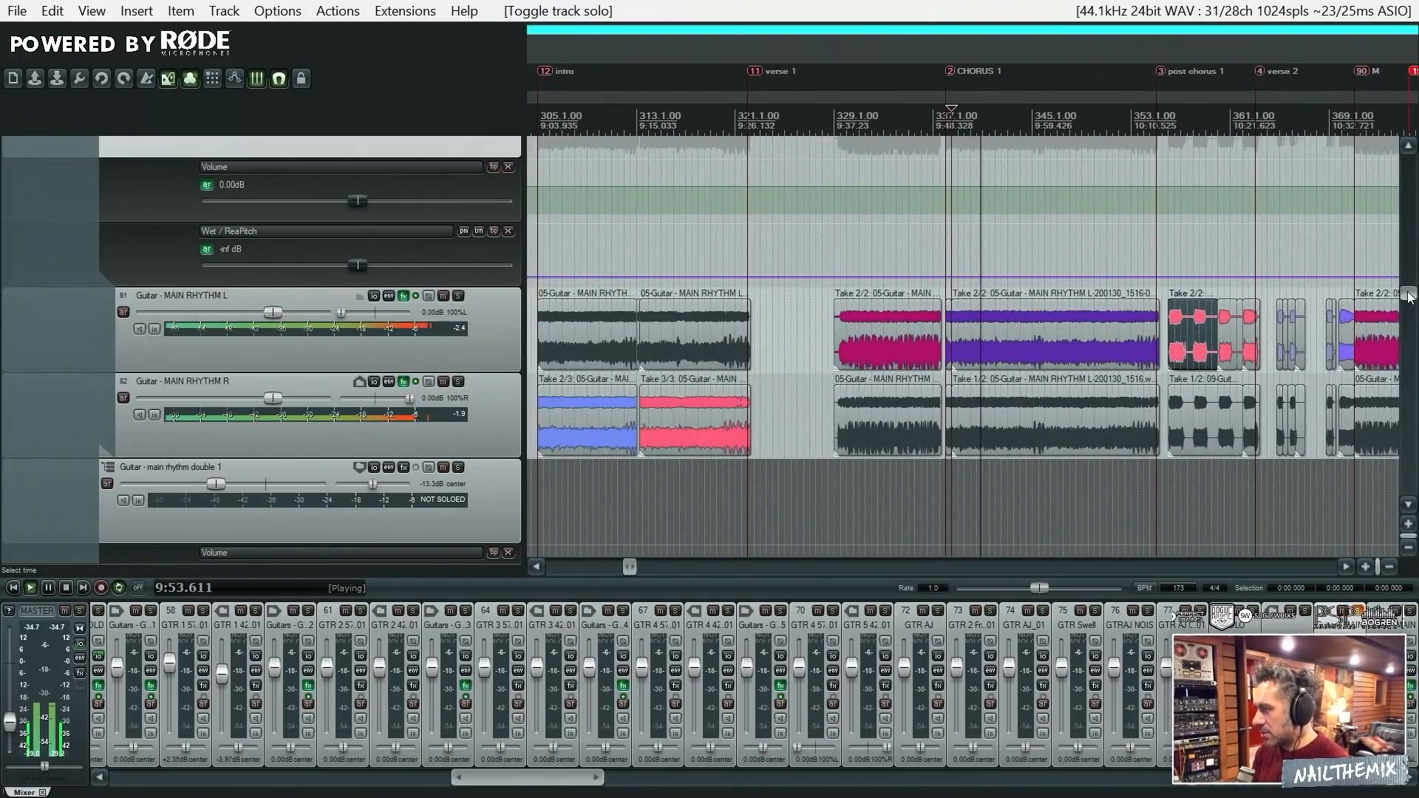
{"action": "left_click_drag", "start_coordinate": [1409, 292], "coordinate": [1413, 292]}
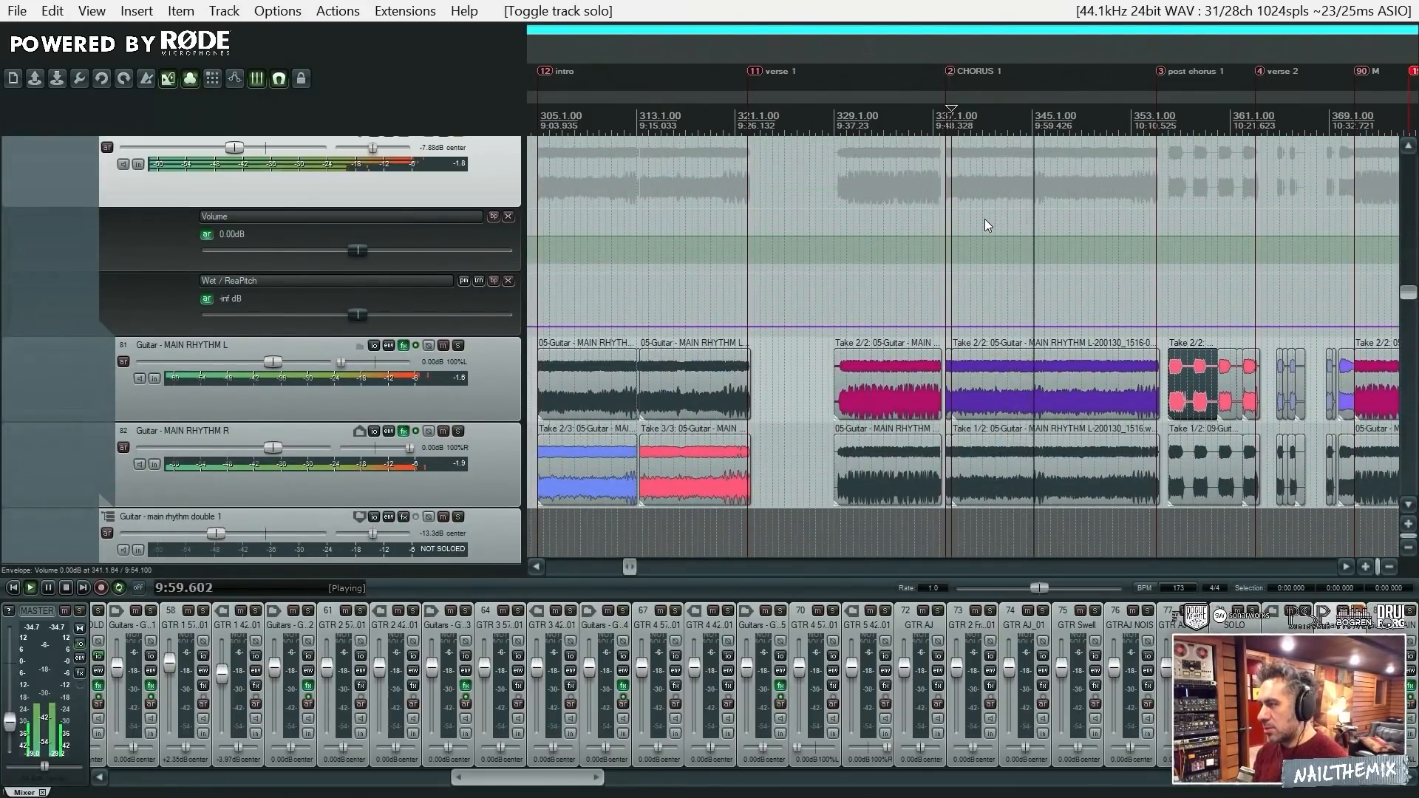
{"action": "key", "text": "space"}
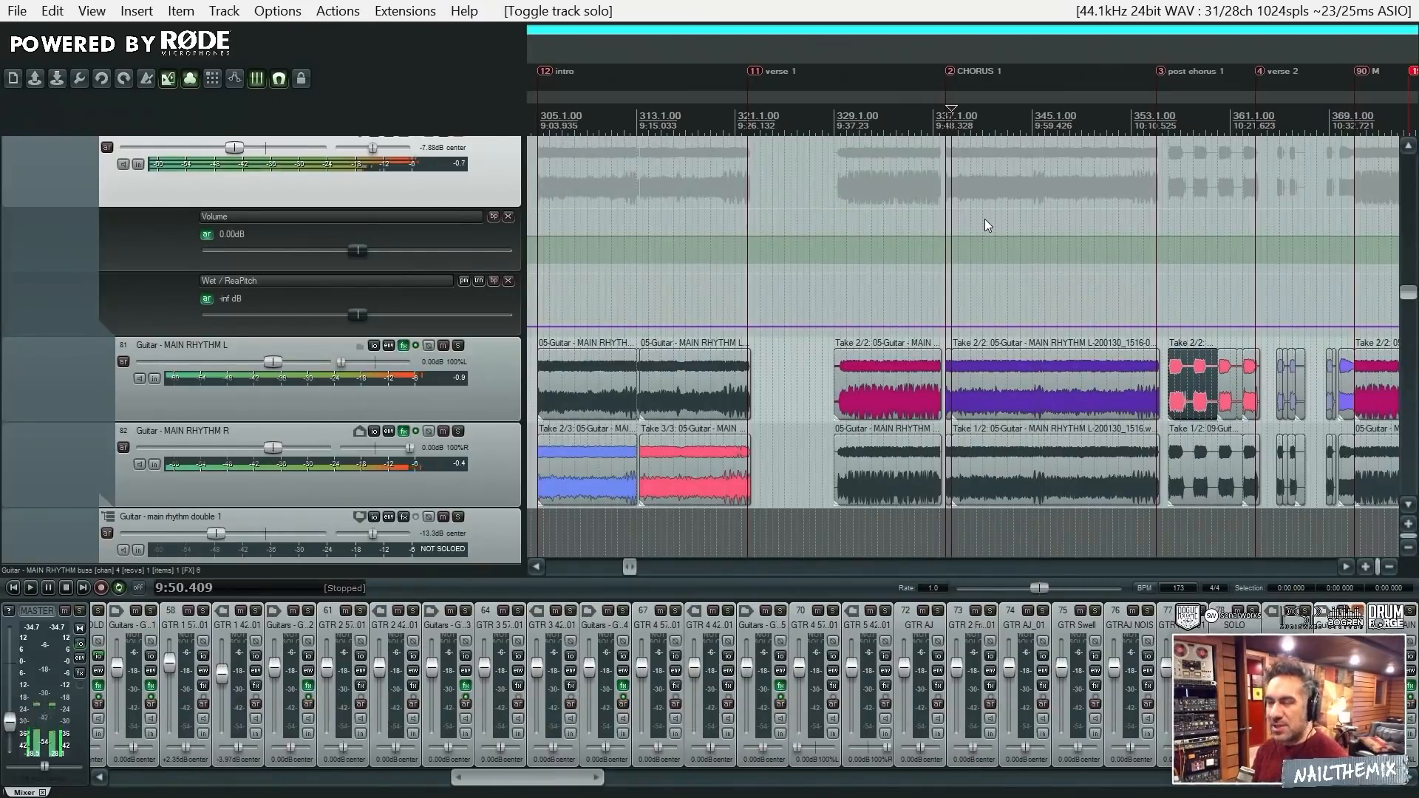
Open the effects chain of the Guitar - MAIN RHYTHM buss and inspect the first ReaEQ's curve, including band 7
{"action": "scroll", "coordinate": [1412, 294], "scroll_direction": "up", "scroll_amount": 2}
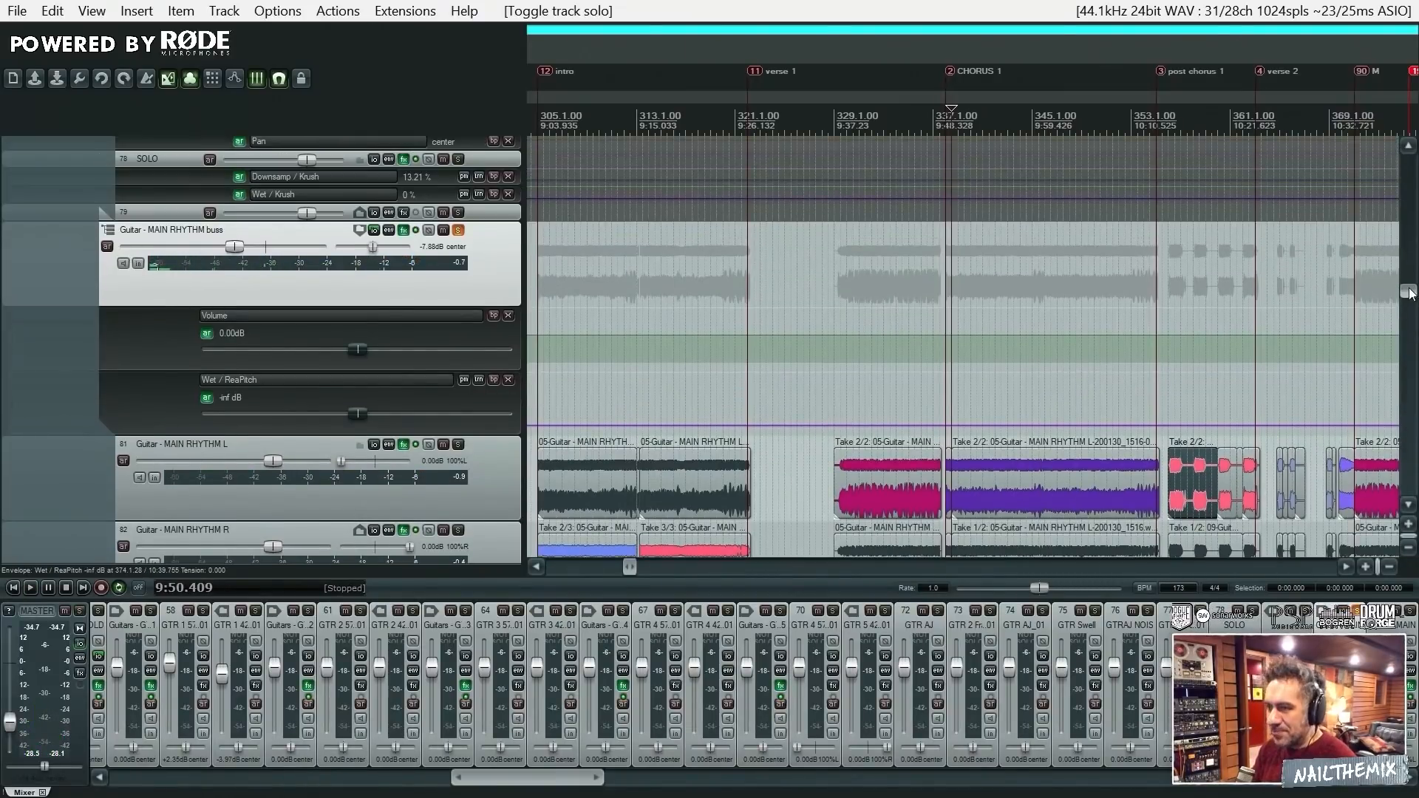
{"action": "left_click", "coordinate": [404, 231]}
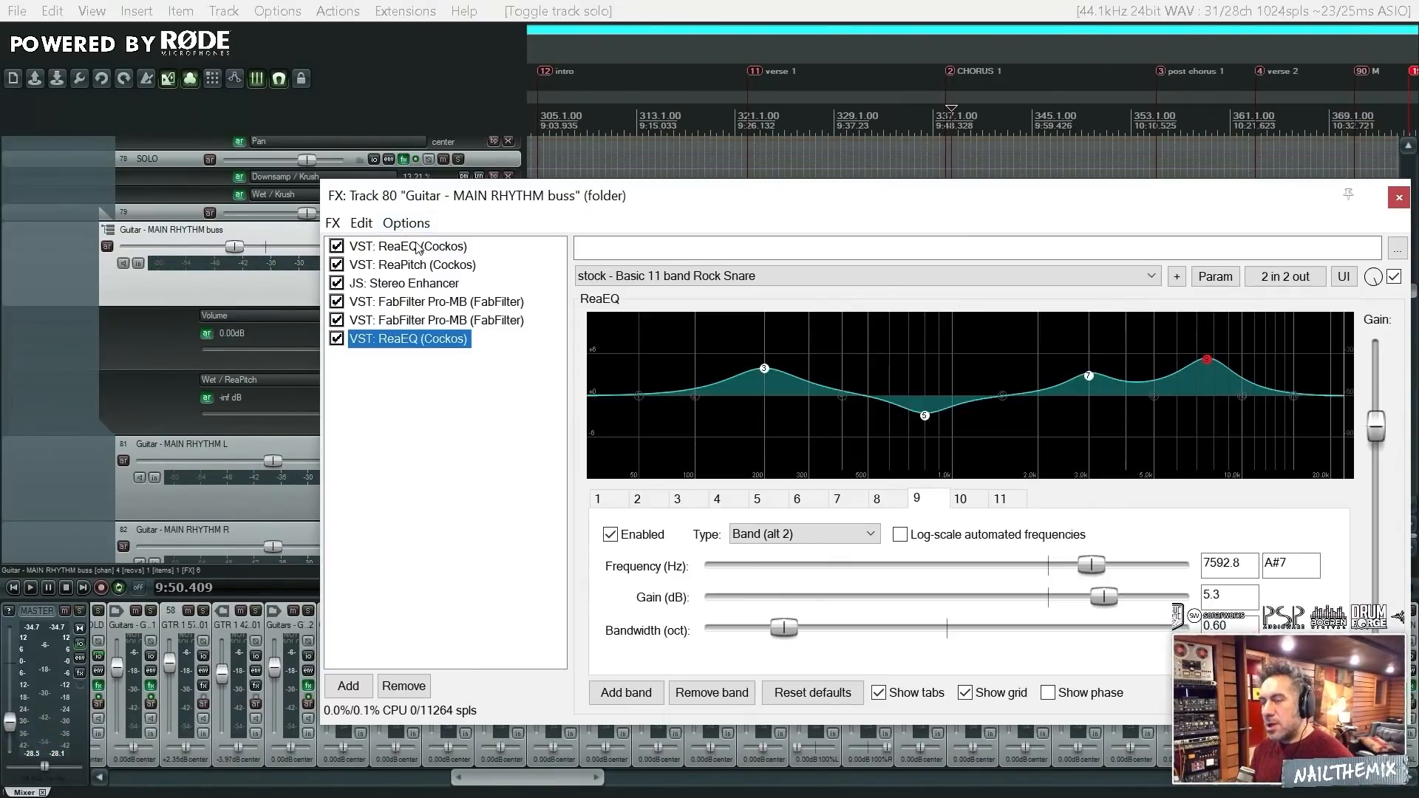
{"action": "left_click_drag", "start_coordinate": [587, 195], "coordinate": [620, 329]}
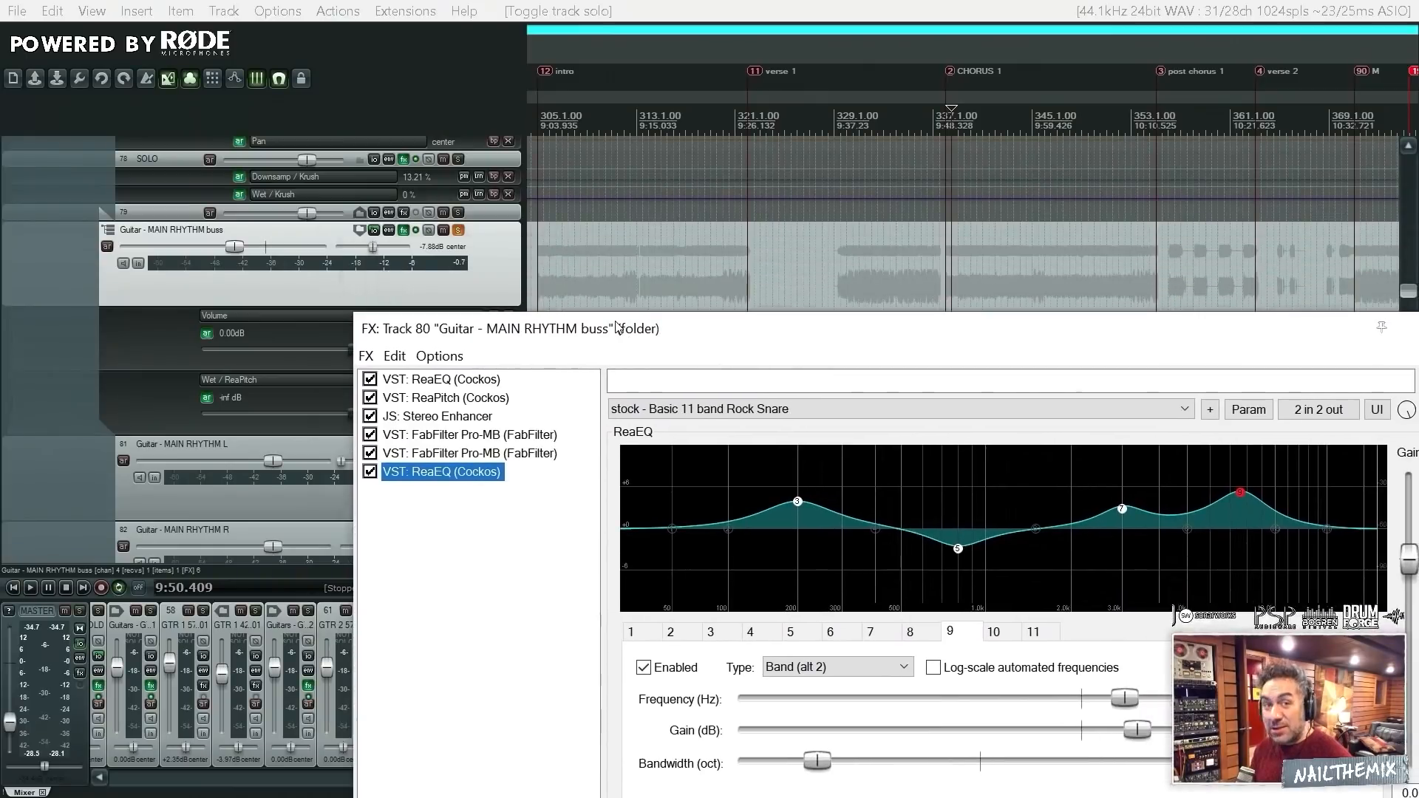
{"action": "left_click", "coordinate": [479, 377]}
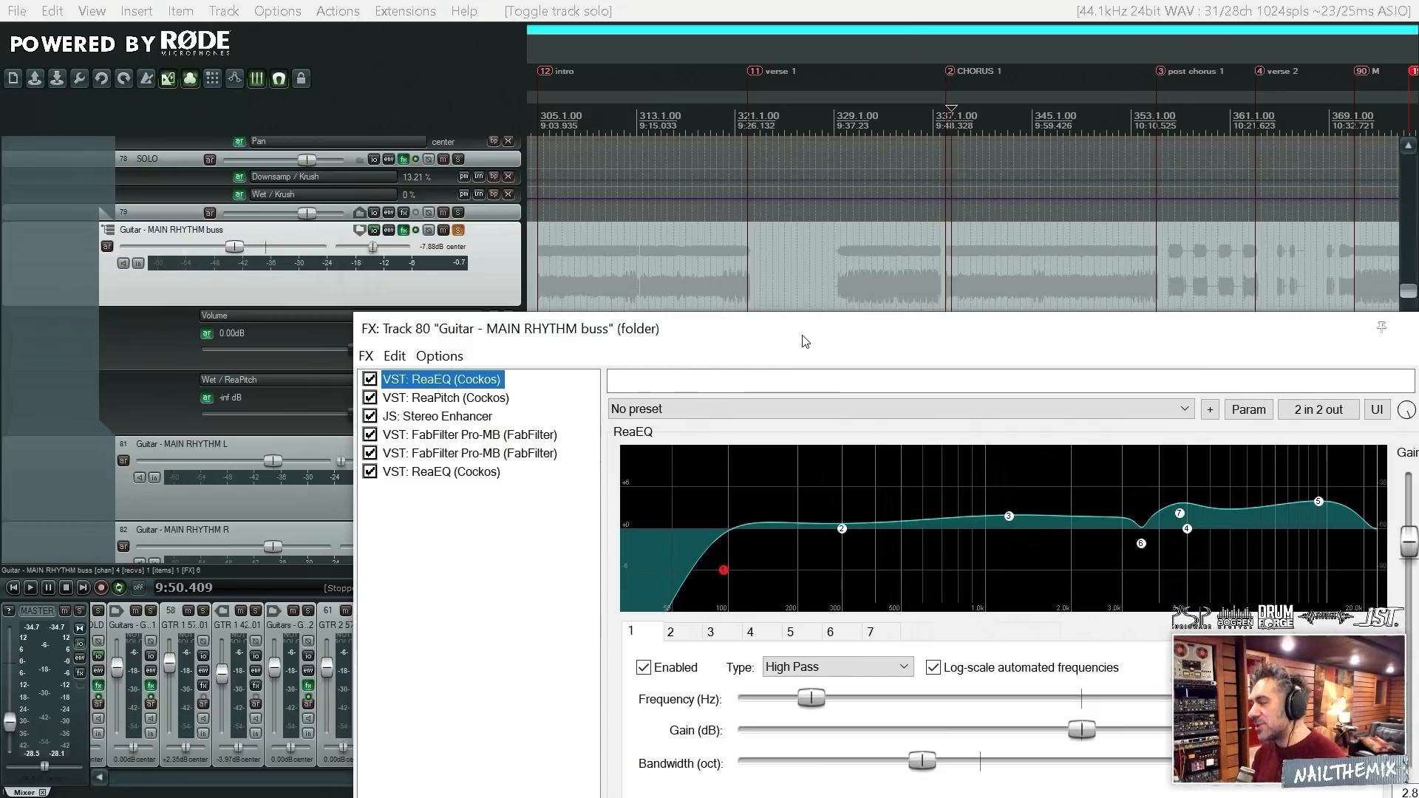
{"action": "left_click_drag", "start_coordinate": [807, 336], "coordinate": [793, 325]}
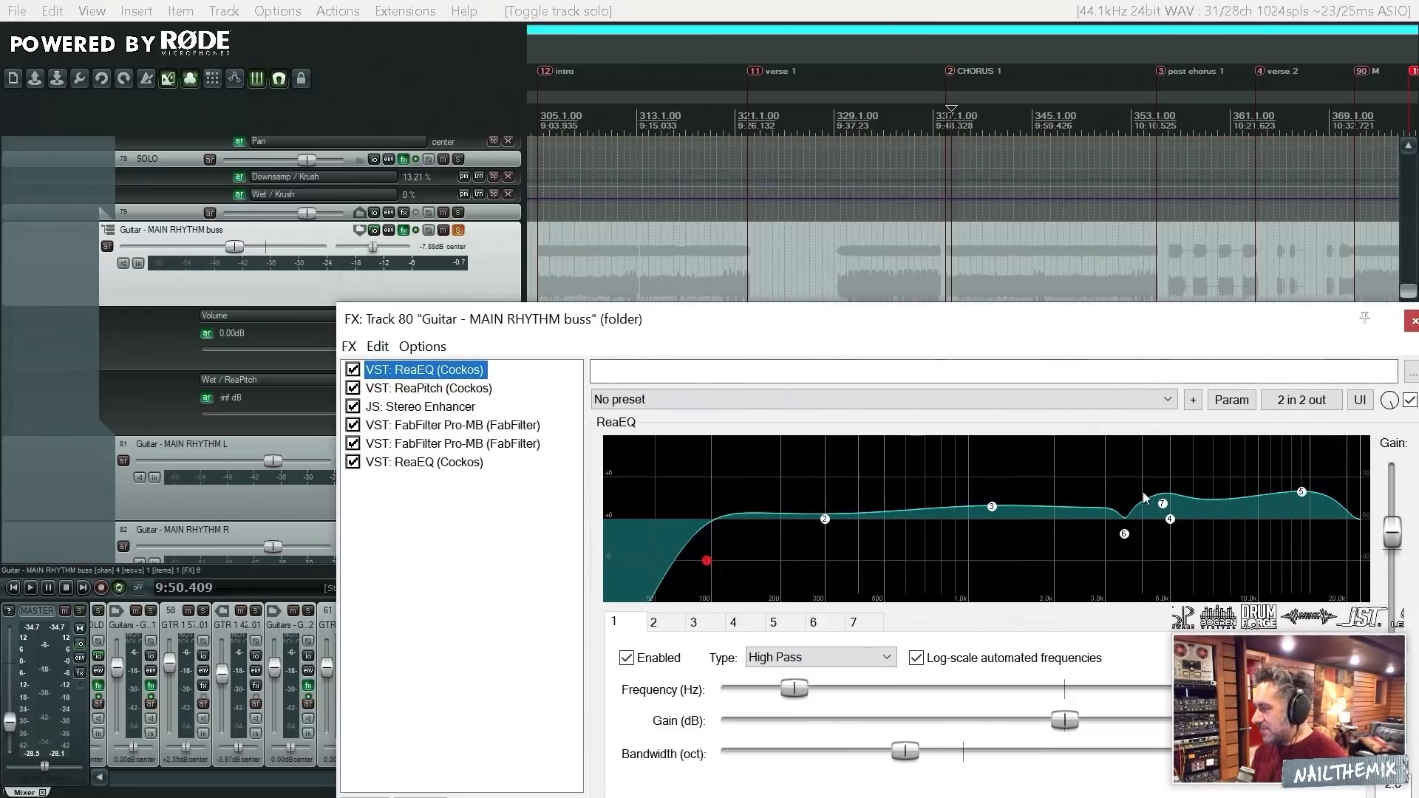
{"action": "mouse_move", "coordinate": [1150, 499]}
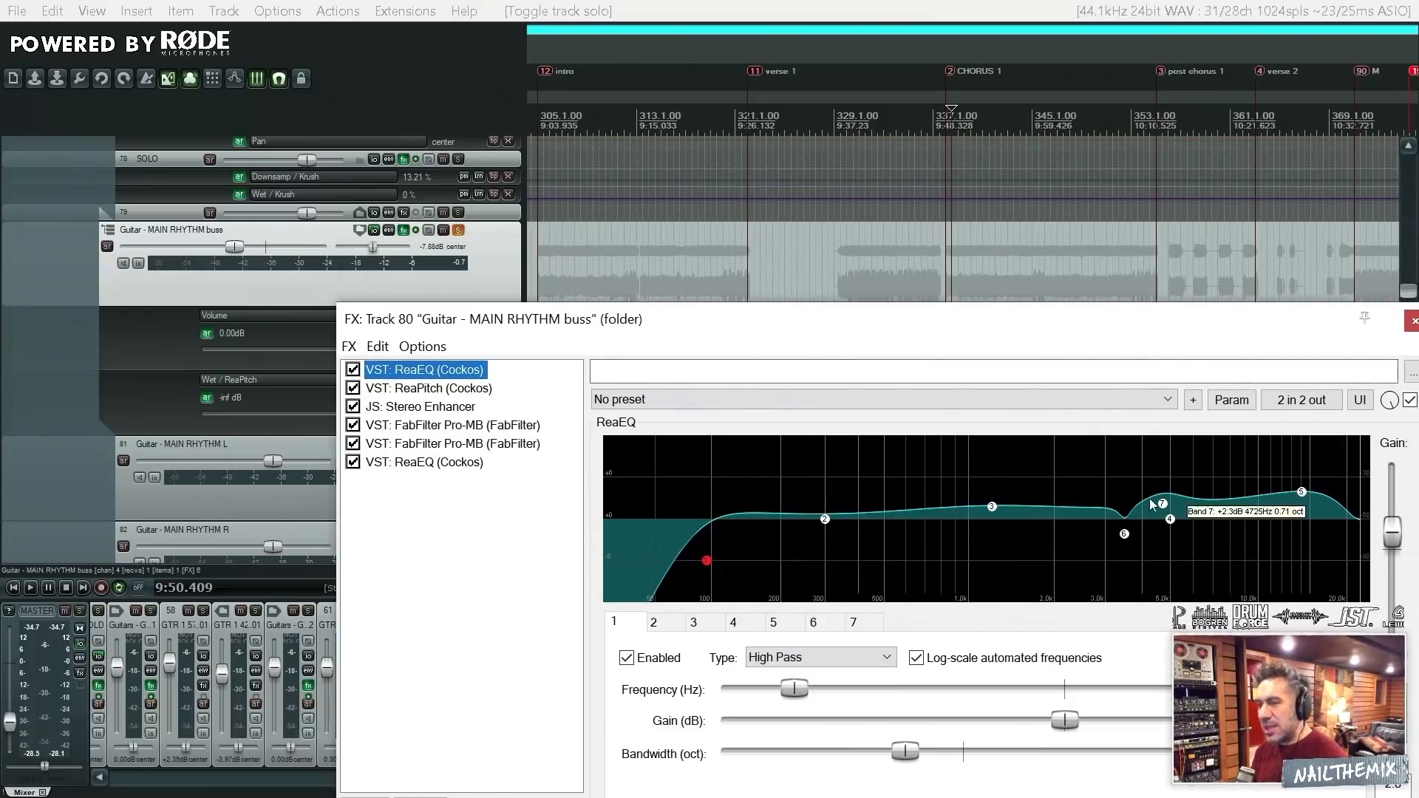
Bypass all six plugins on the Guitar - MAIN RHYTHM buss and listen to the start of CHORUS 1 unprocessed
{"action": "left_click", "coordinate": [353, 370]}
{"action": "left_click", "coordinate": [353, 388]}
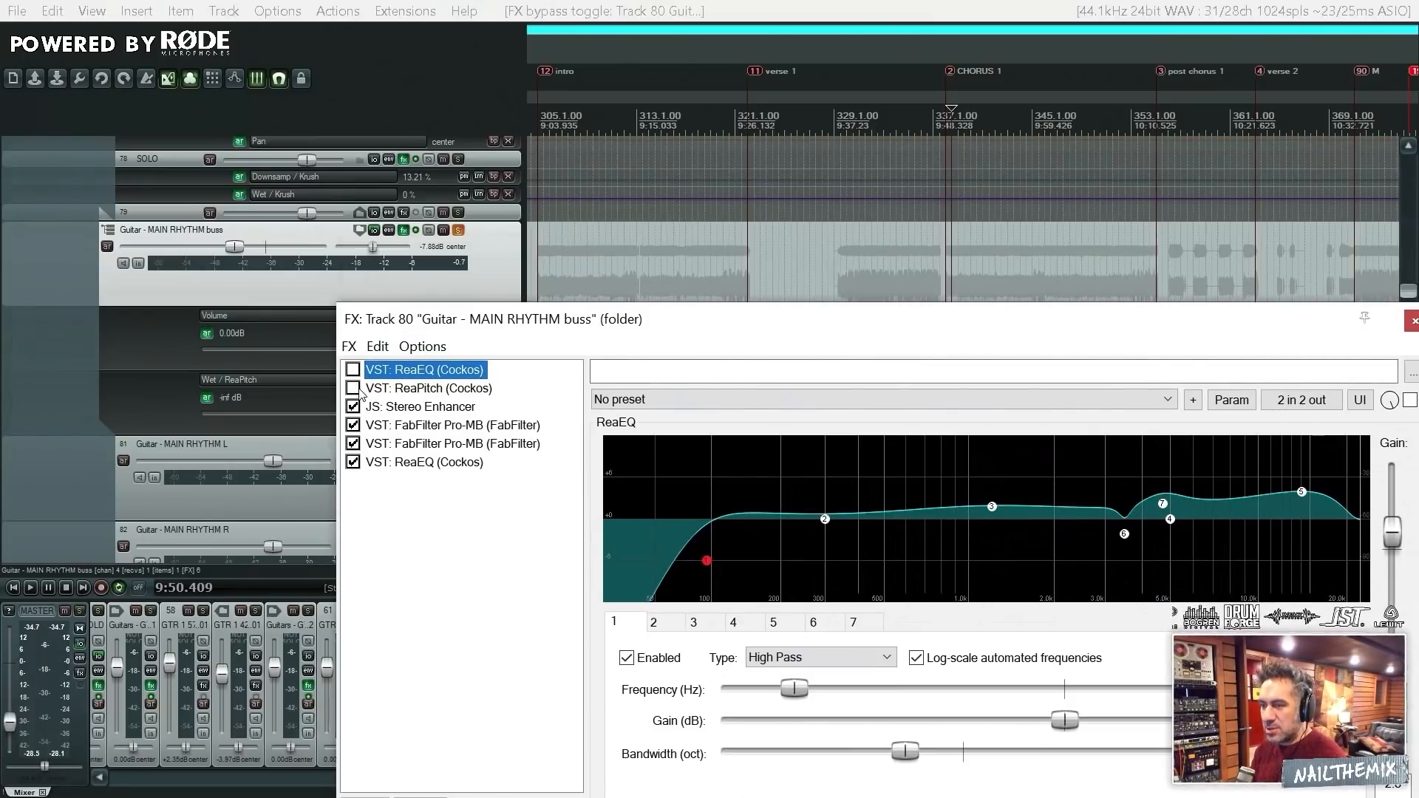
{"action": "left_click", "coordinate": [353, 407]}
{"action": "left_click", "coordinate": [354, 425]}
{"action": "left_click", "coordinate": [353, 444]}
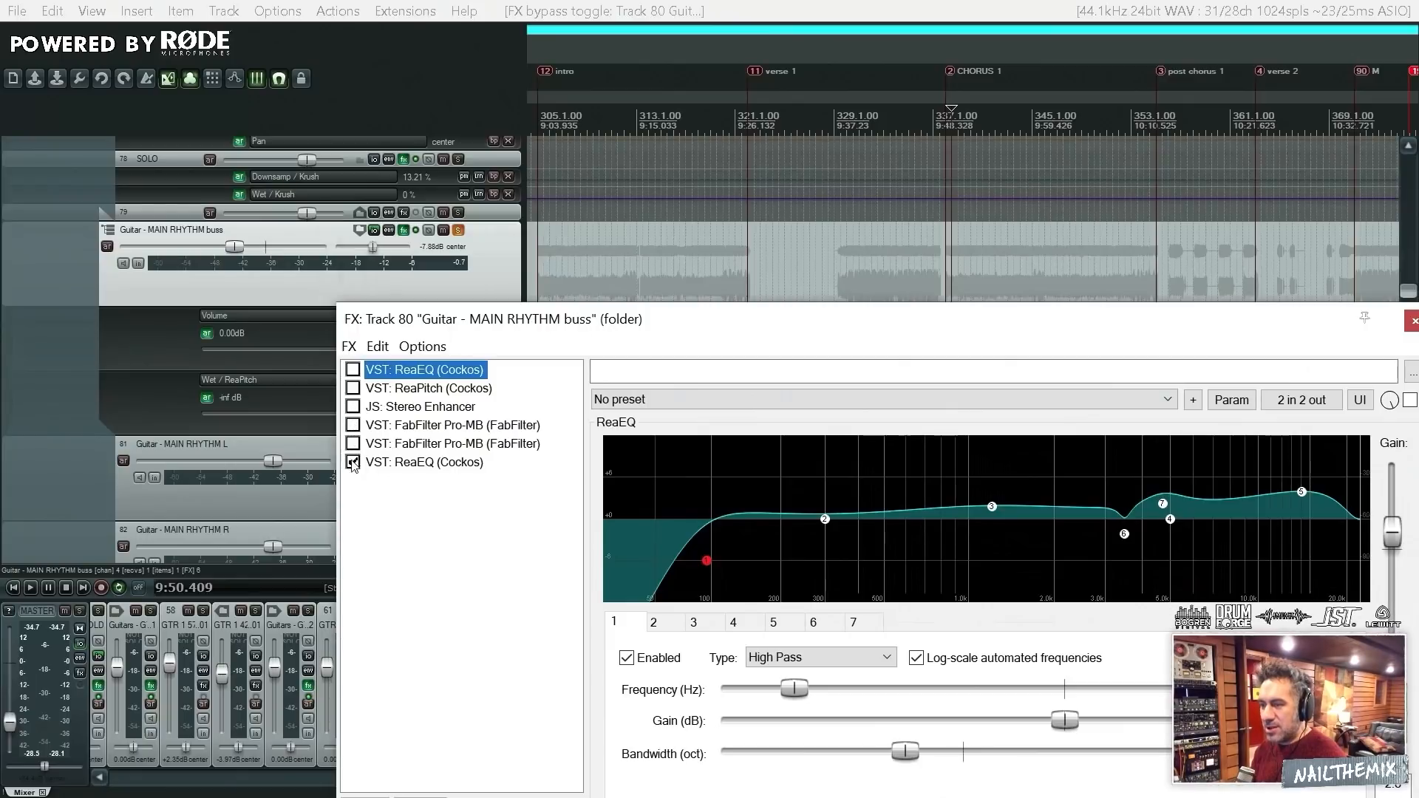
{"action": "left_click", "coordinate": [353, 462]}
{"action": "key", "text": "space"}
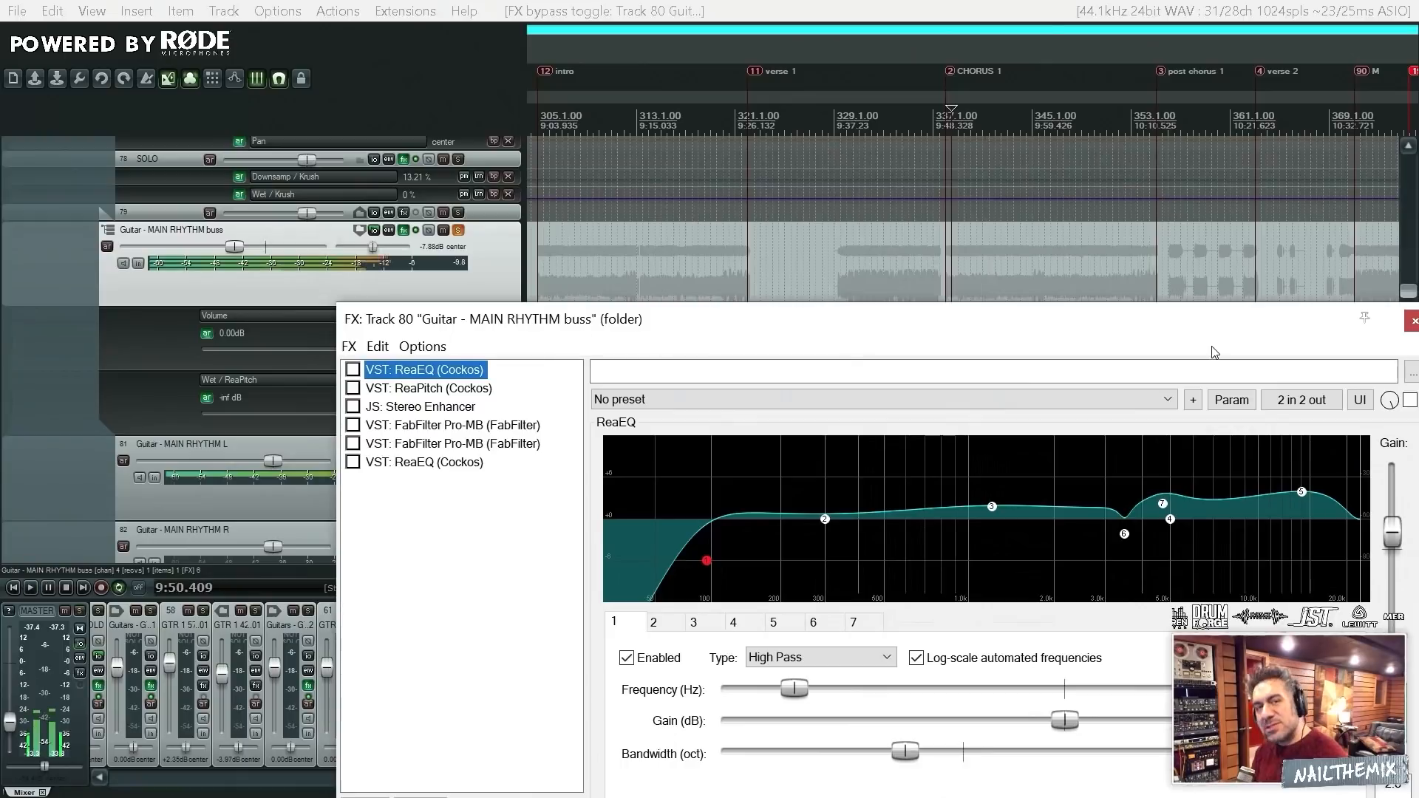
{"action": "key", "text": "space"}
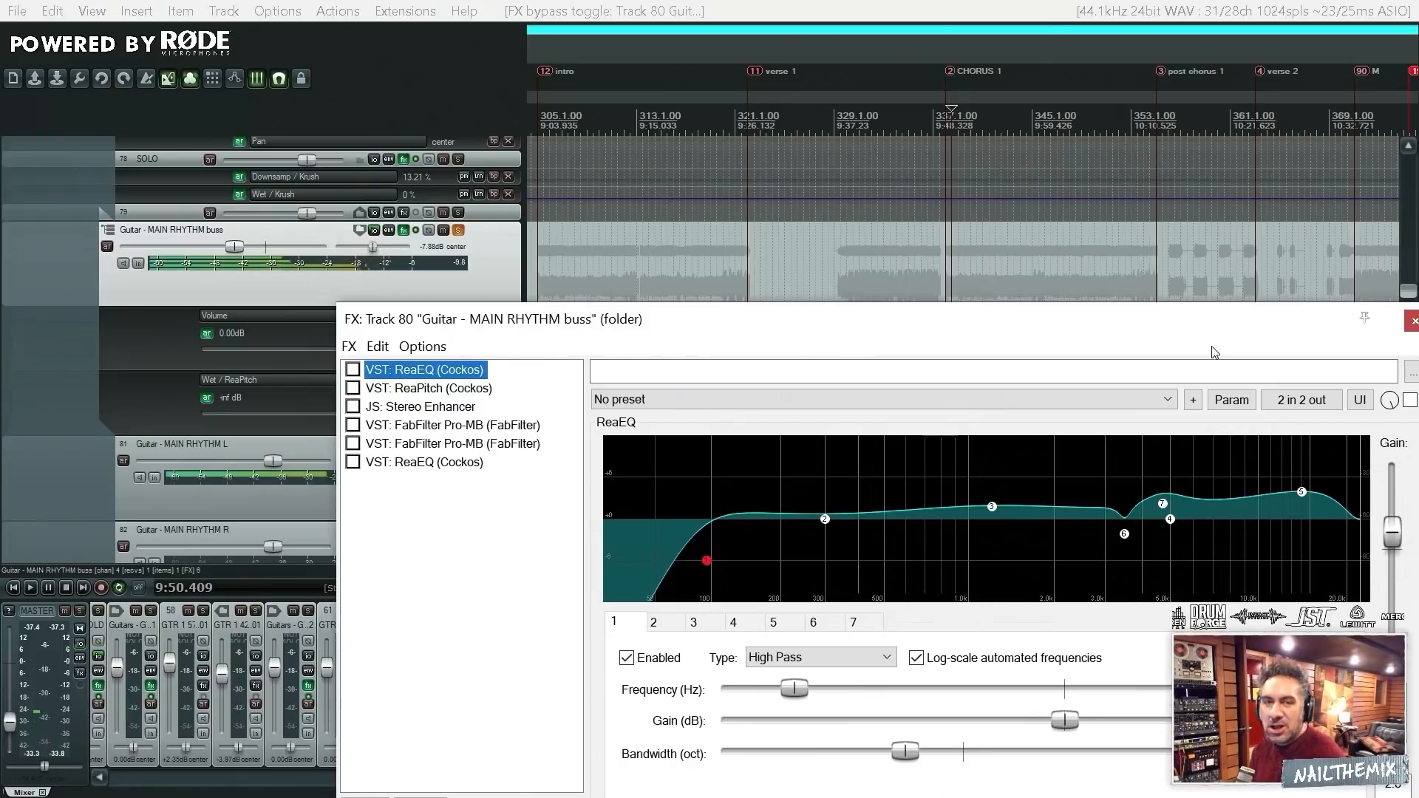
Re-enable the first ReaEQ and listen to the rhythm guitars with only that plugin active
{"action": "left_click", "coordinate": [354, 369]}
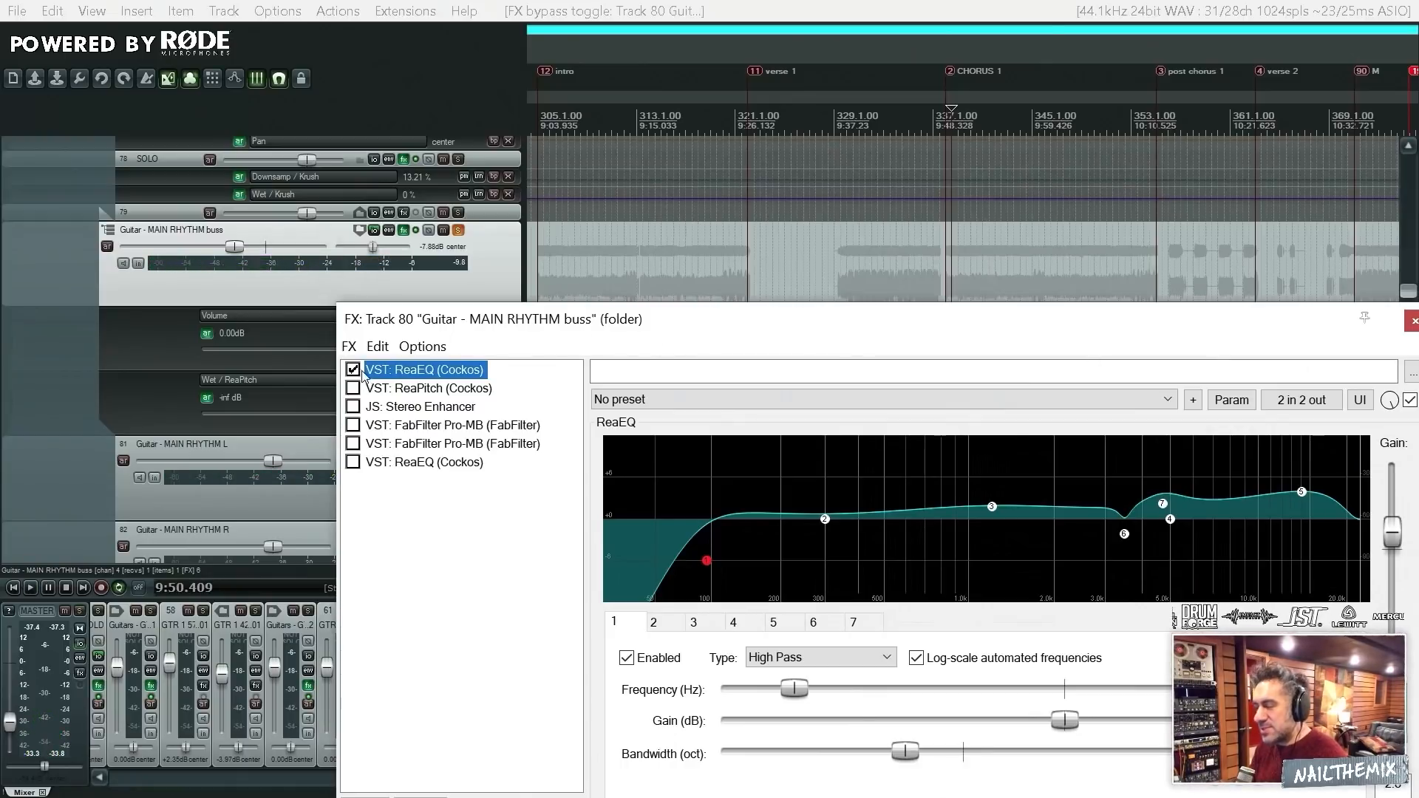
{"action": "key", "text": "space"}
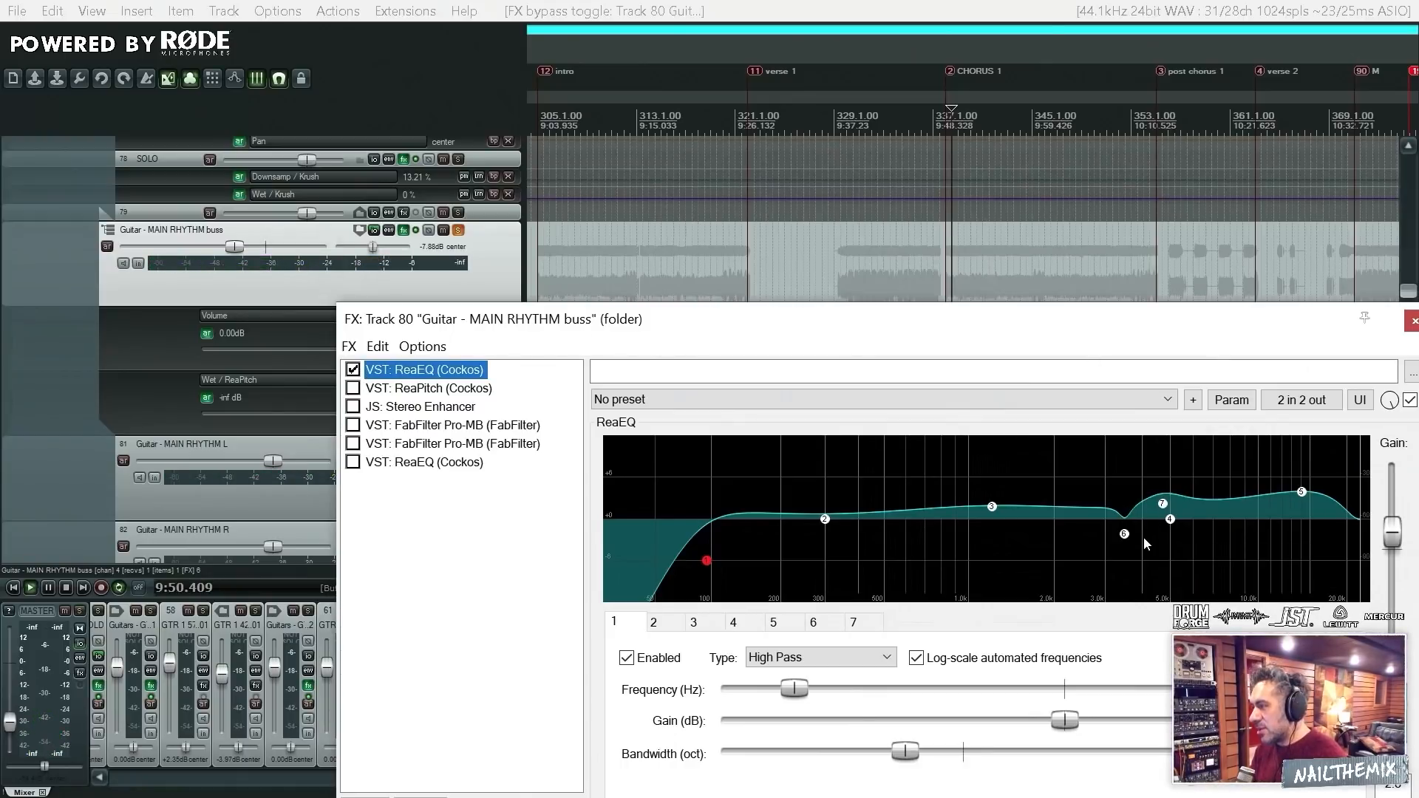
Strongly boost the gain of ReaEQ band 6 during playback, undo the boost, and listen to the original curve
{"action": "left_click", "coordinate": [1125, 535]}
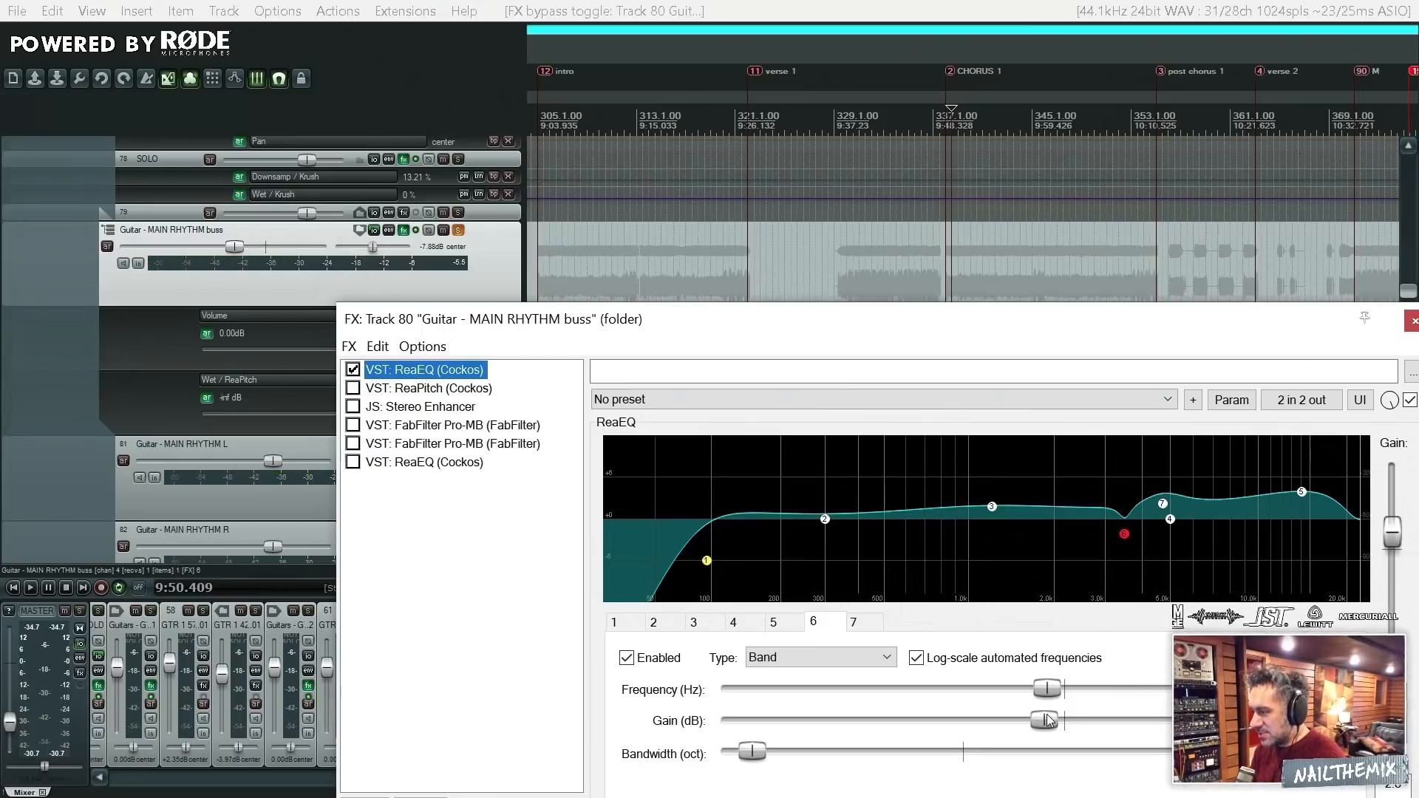
{"action": "key", "text": "space"}
{"action": "left_click_drag", "start_coordinate": [1048, 721], "coordinate": [1187, 692]}
{"action": "key", "text": "space"}
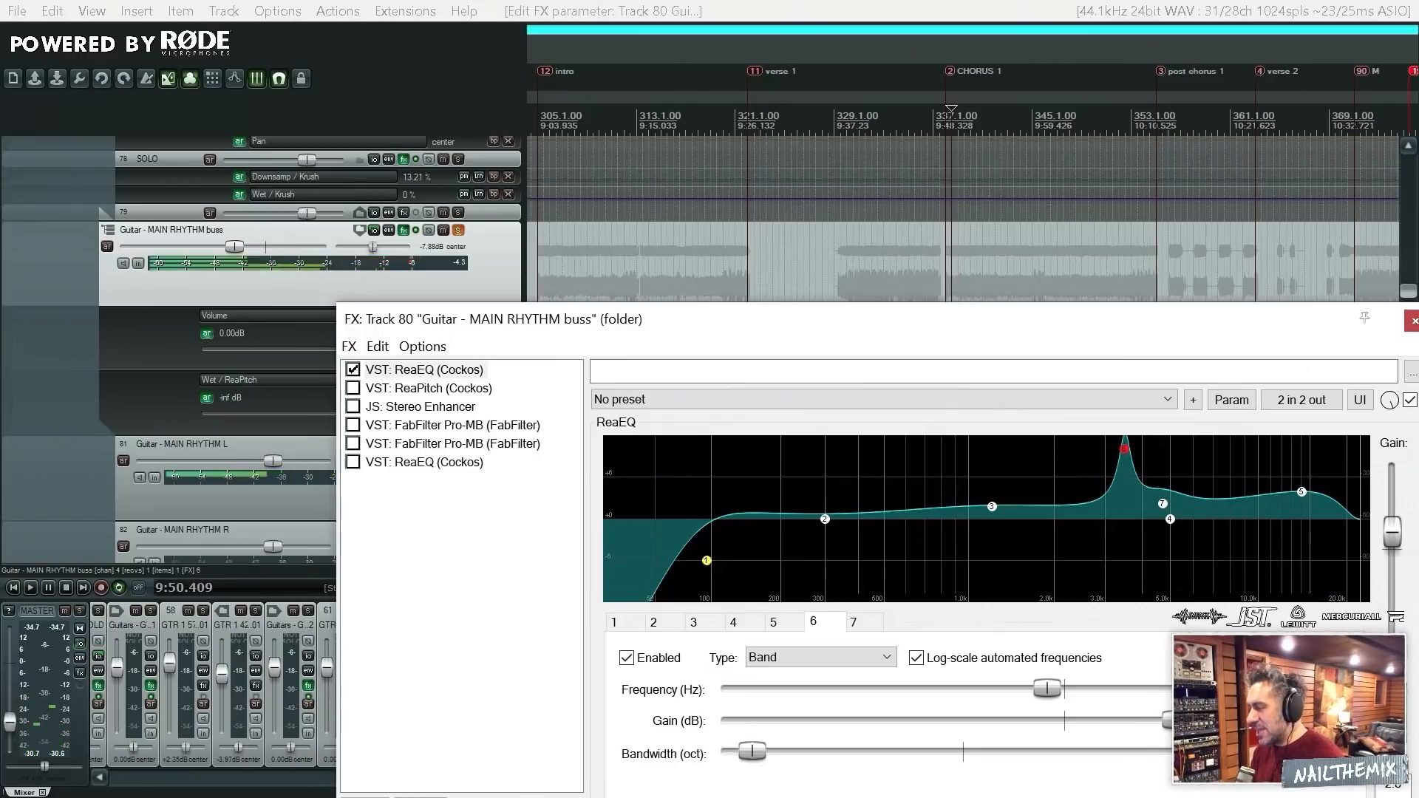
{"action": "key", "text": "ctrl+z"}
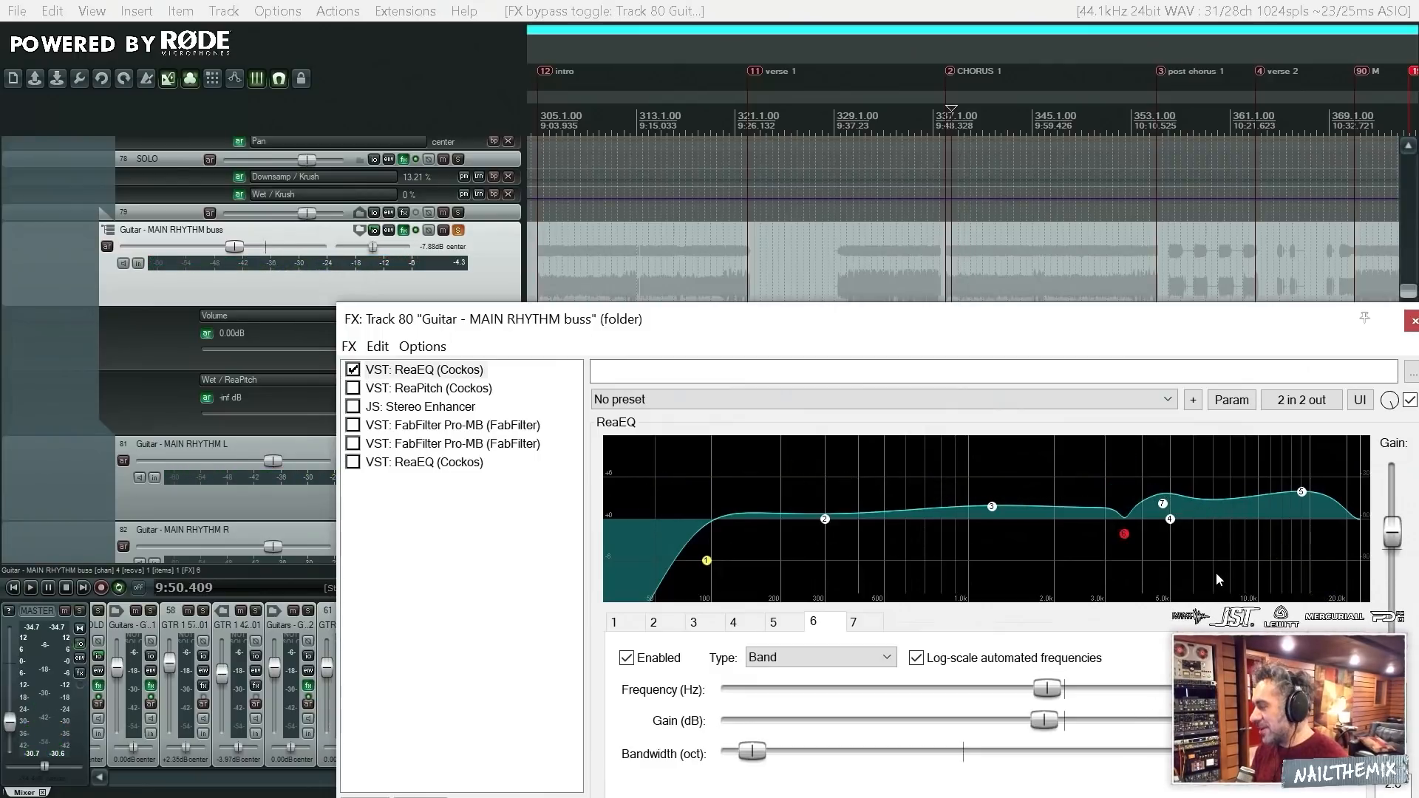
{"action": "key", "text": "space"}
{"action": "key", "text": "space"}
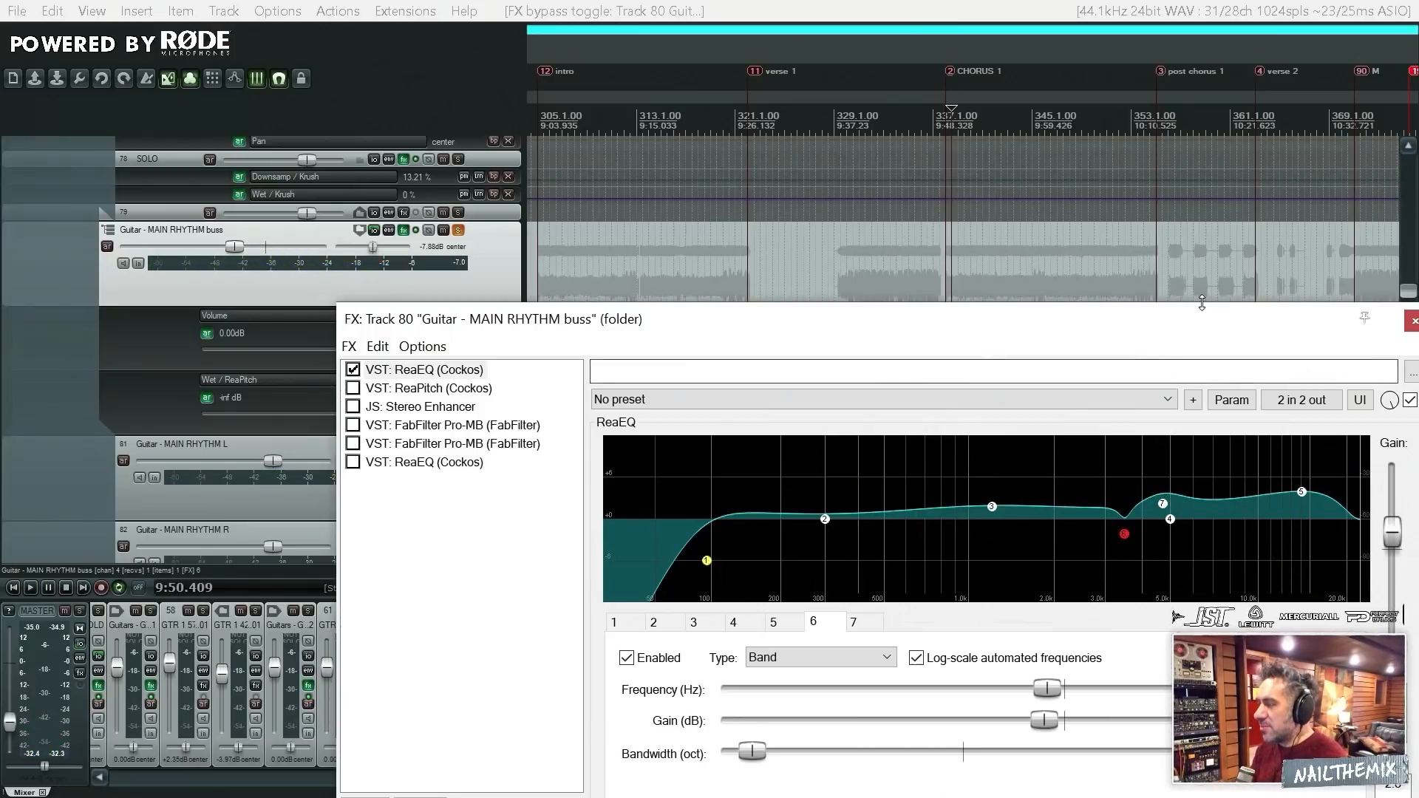
Enlarge the view of the EQ curve, boost the gain of ReaEQ band 7 during playback, and undo the boost
{"action": "left_click_drag", "start_coordinate": [1249, 303], "coordinate": [1250, 160]}
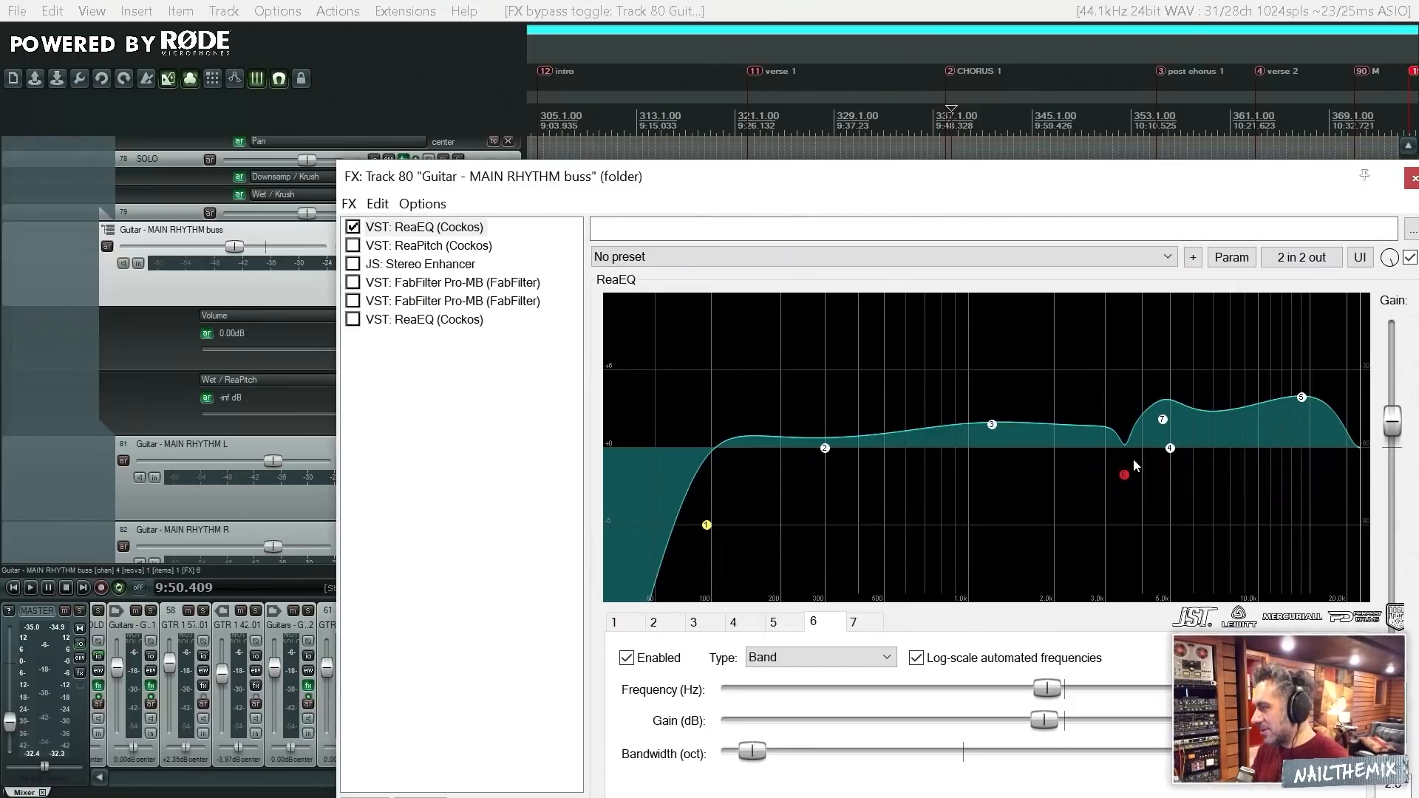
{"action": "left_click", "coordinate": [1165, 420]}
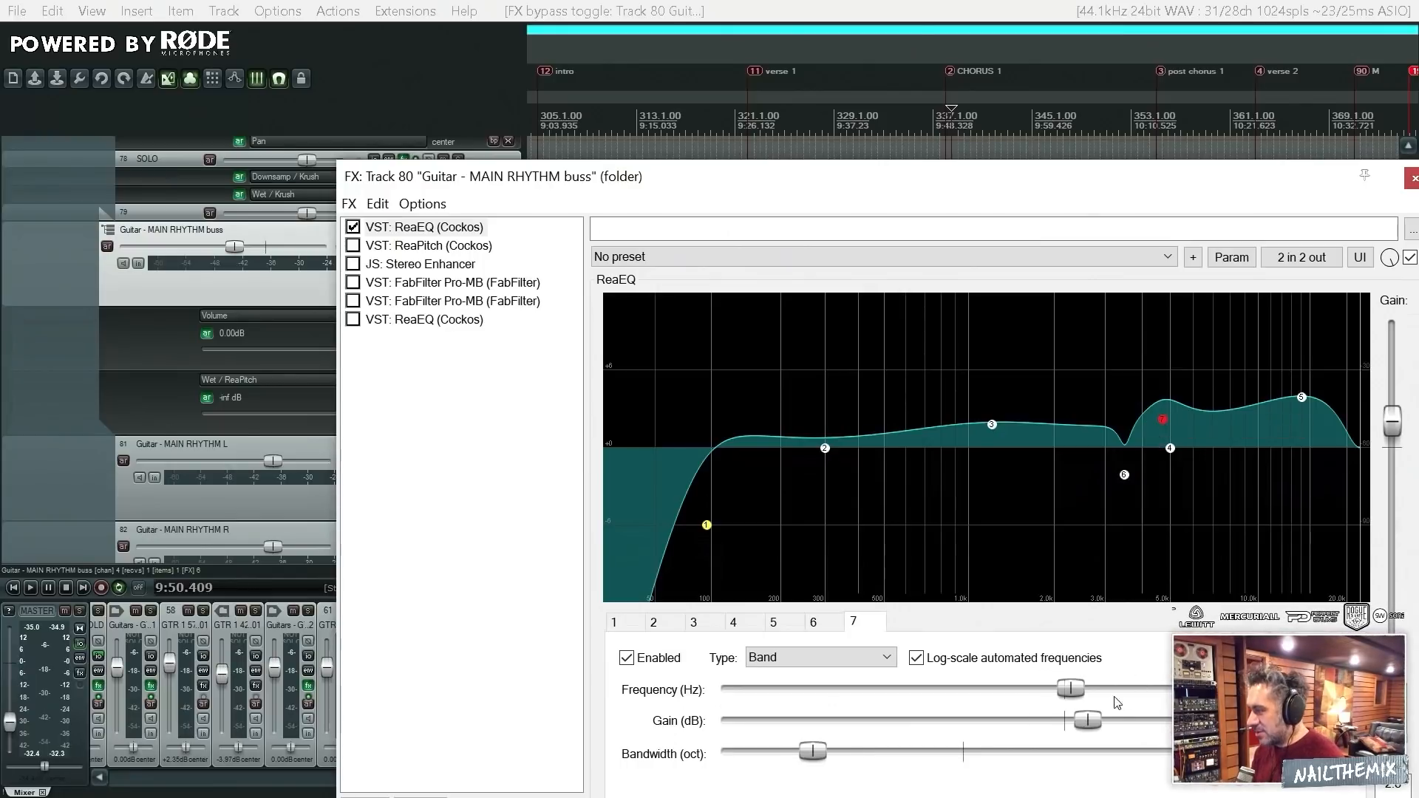
{"action": "key", "text": "space"}
{"action": "left_click_drag", "start_coordinate": [1087, 721], "coordinate": [1155, 712]}
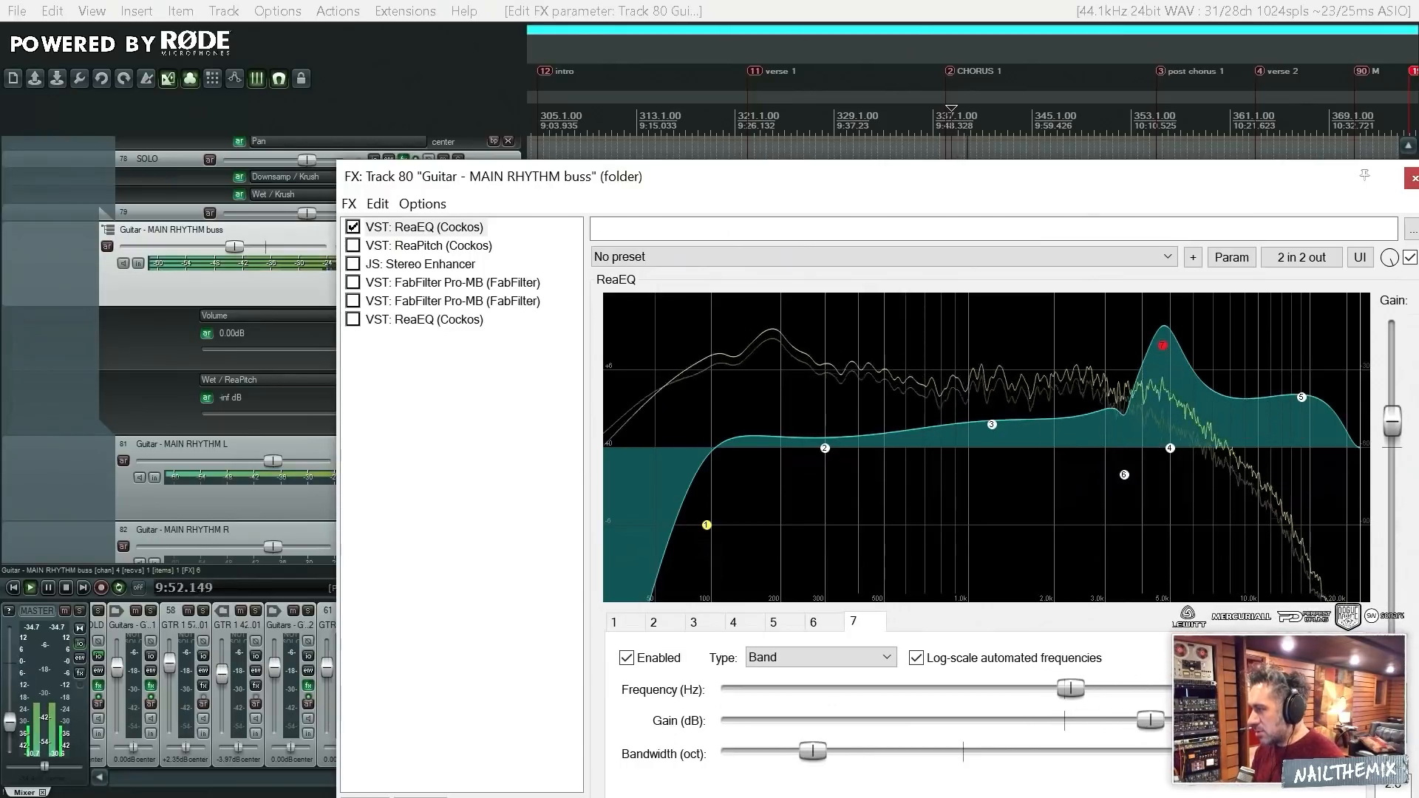
{"action": "key", "text": "space"}
{"action": "key", "text": "ctrl+z"}
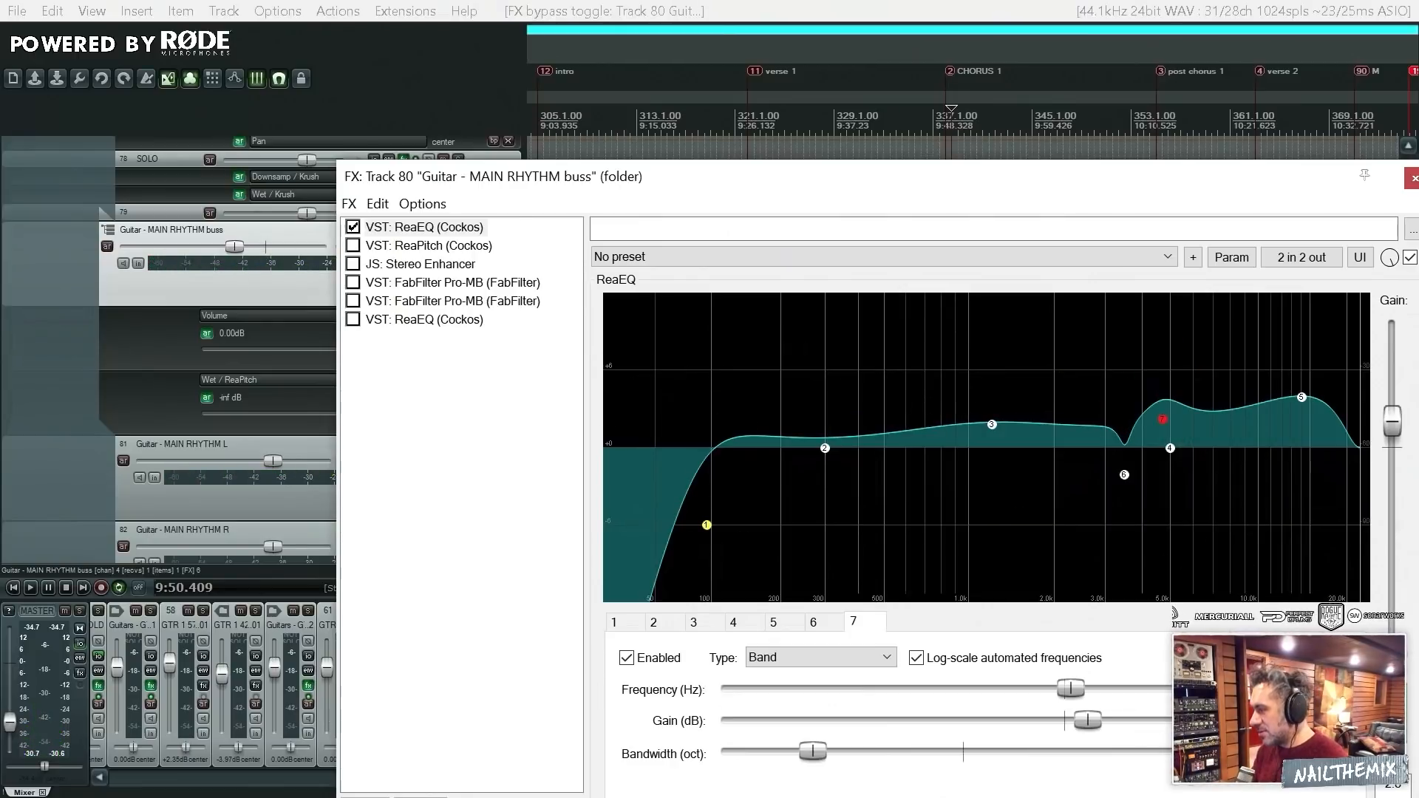
Select band 5 of the first ReaEQ and listen to the guitars with the current curve
{"action": "left_click", "coordinate": [1303, 398]}
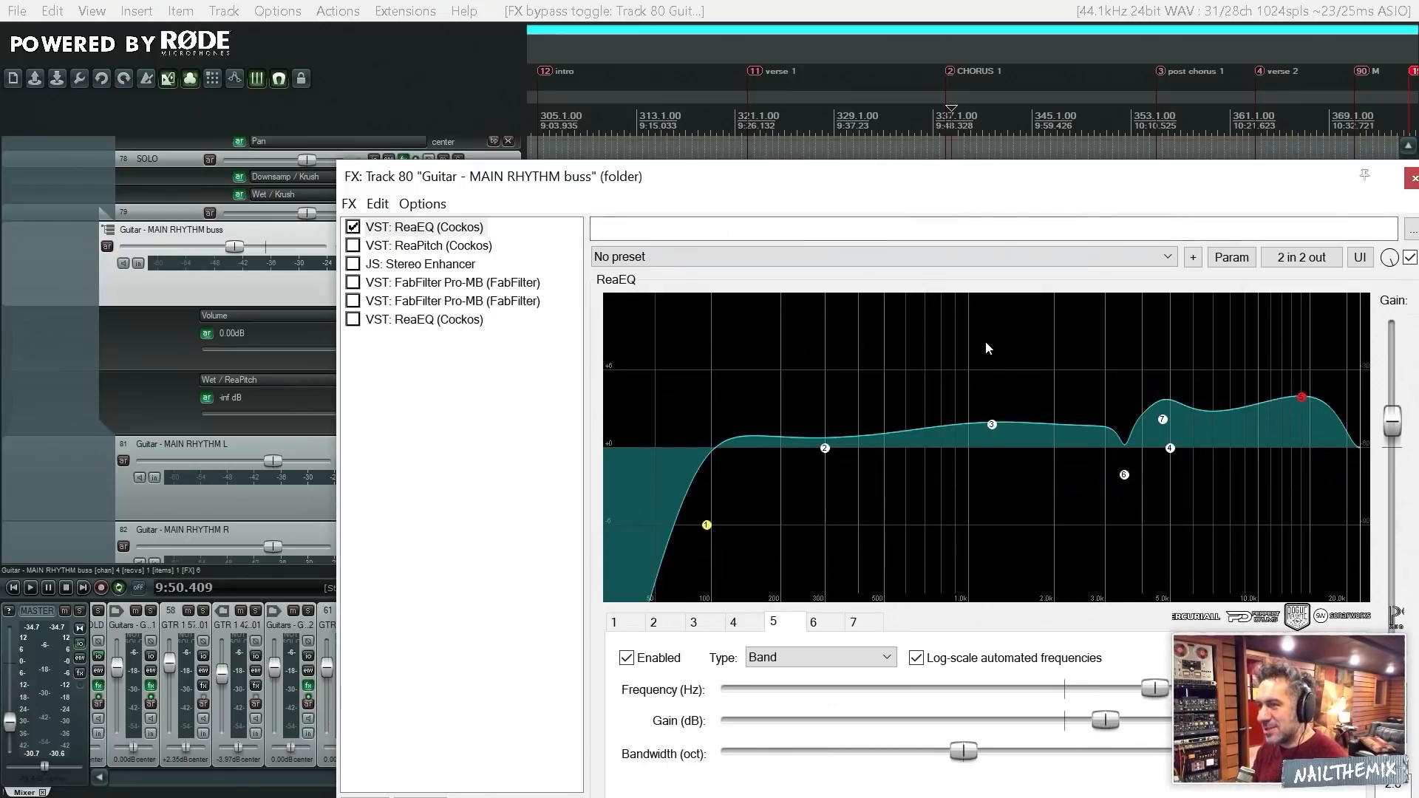
{"action": "key", "text": "space"}
{"action": "key", "text": "space"}
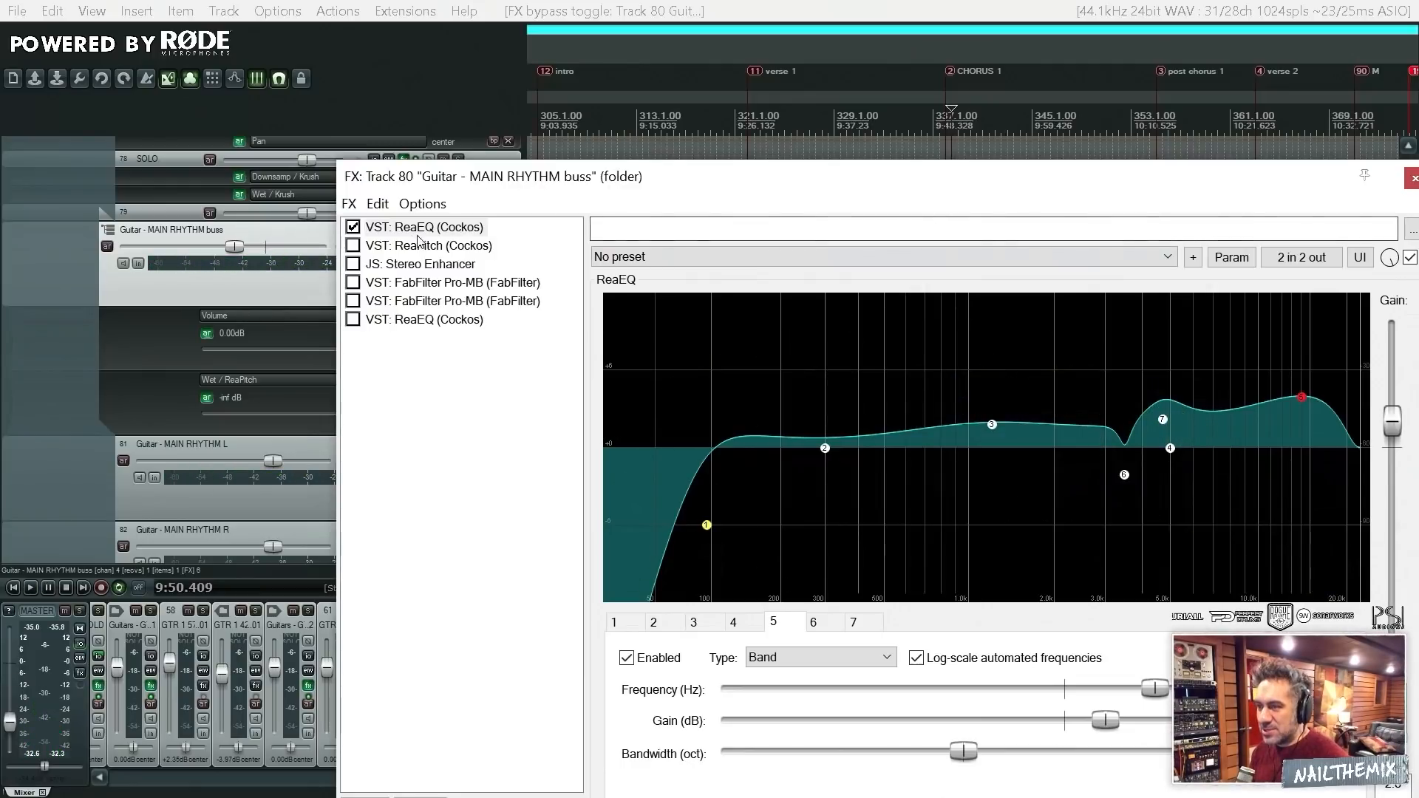
Open ReaPitch in the buss effects chain, enable it, and uncover the arrangement behind the effects window
{"action": "left_click", "coordinate": [368, 249]}
{"action": "left_click", "coordinate": [352, 245]}
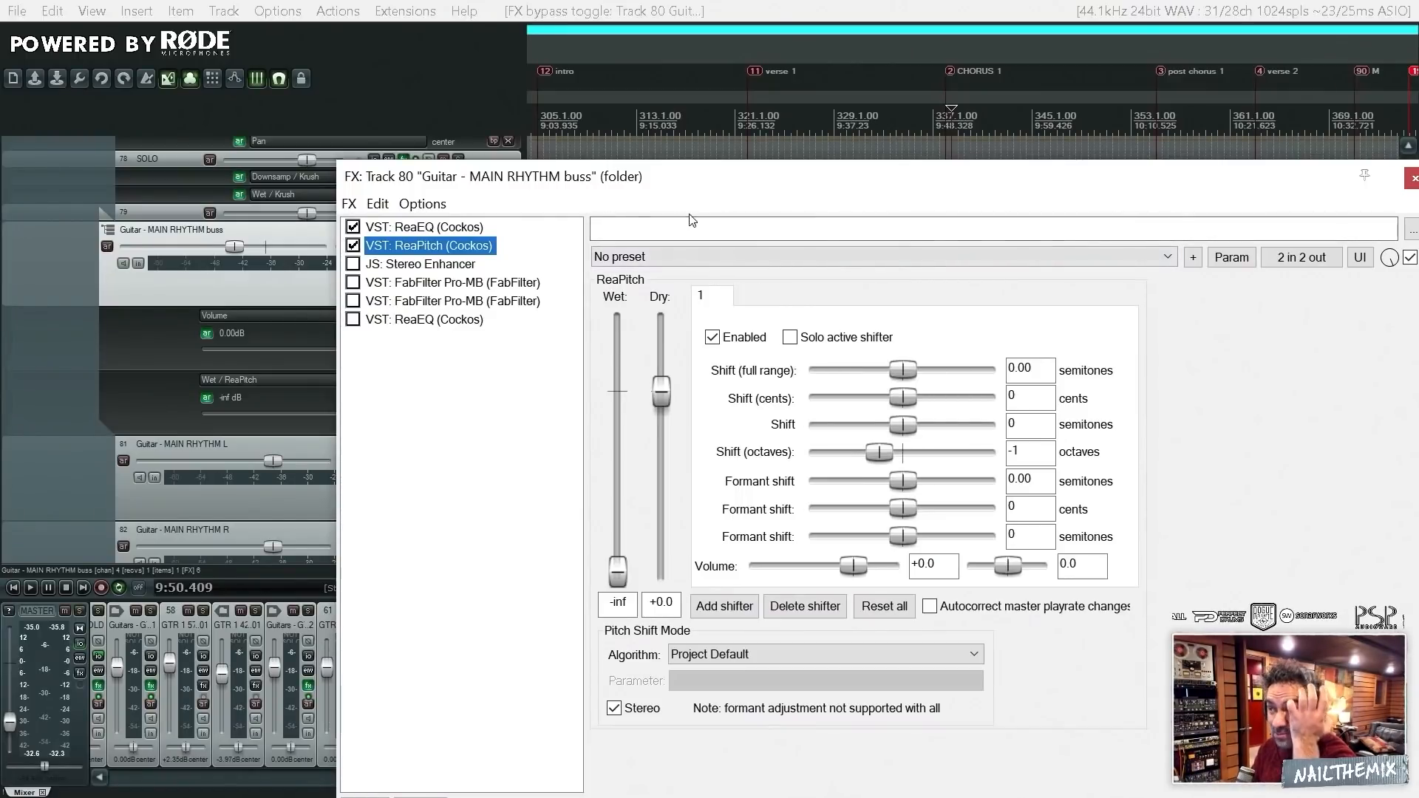
{"action": "left_click_drag", "start_coordinate": [704, 180], "coordinate": [707, 572]}
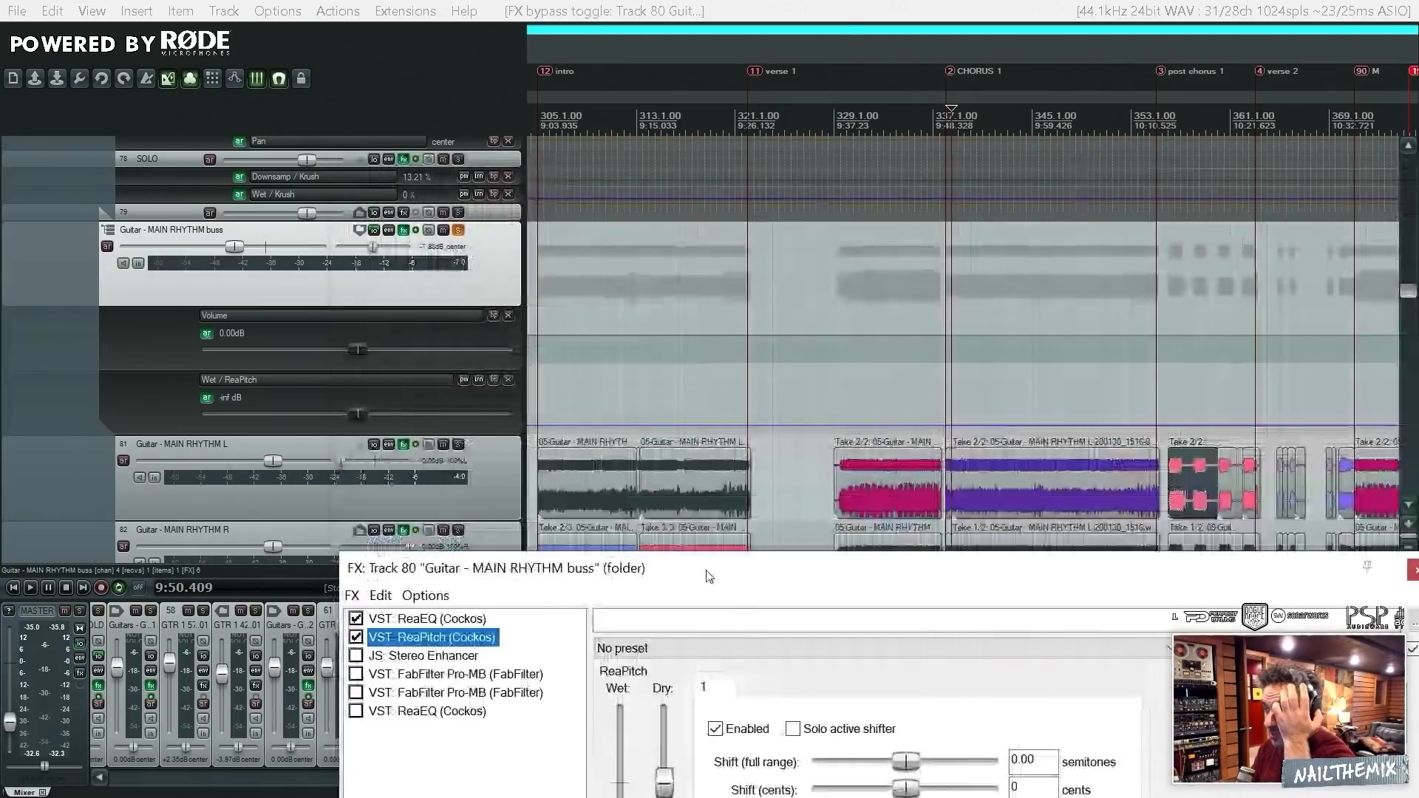
Place the edit cursor at the slam marker in Murder Seed, where the ReaPitch wet envelope rises, keeping the ReaPitch settings in view
{"action": "scroll", "coordinate": [919, 379], "scroll_direction": "down", "scroll_amount": 4}
{"action": "scroll", "coordinate": [920, 379], "scroll_direction": "down", "scroll_amount": 6}
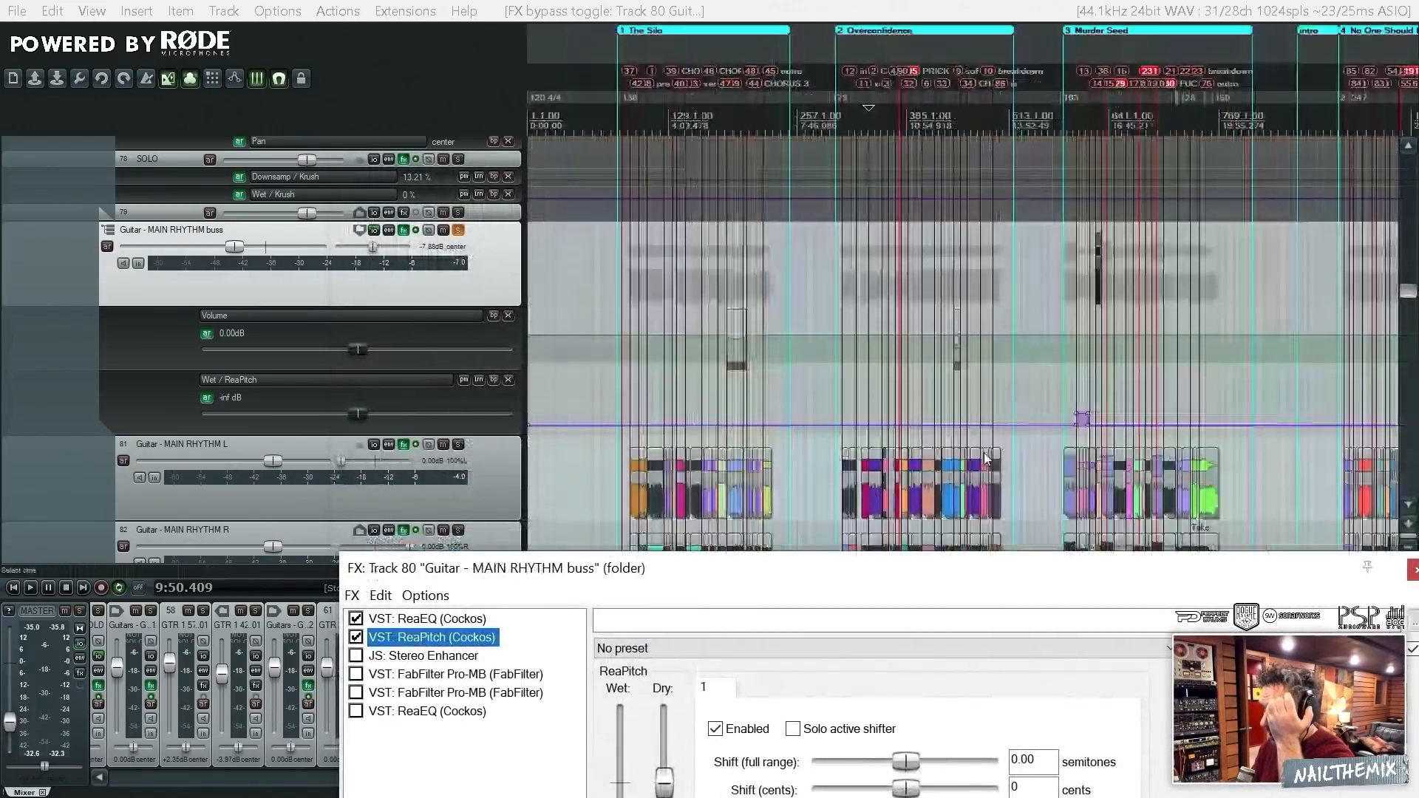
{"action": "left_click", "coordinate": [1085, 485]}
{"action": "scroll", "coordinate": [1077, 476], "scroll_direction": "up", "scroll_amount": 10}
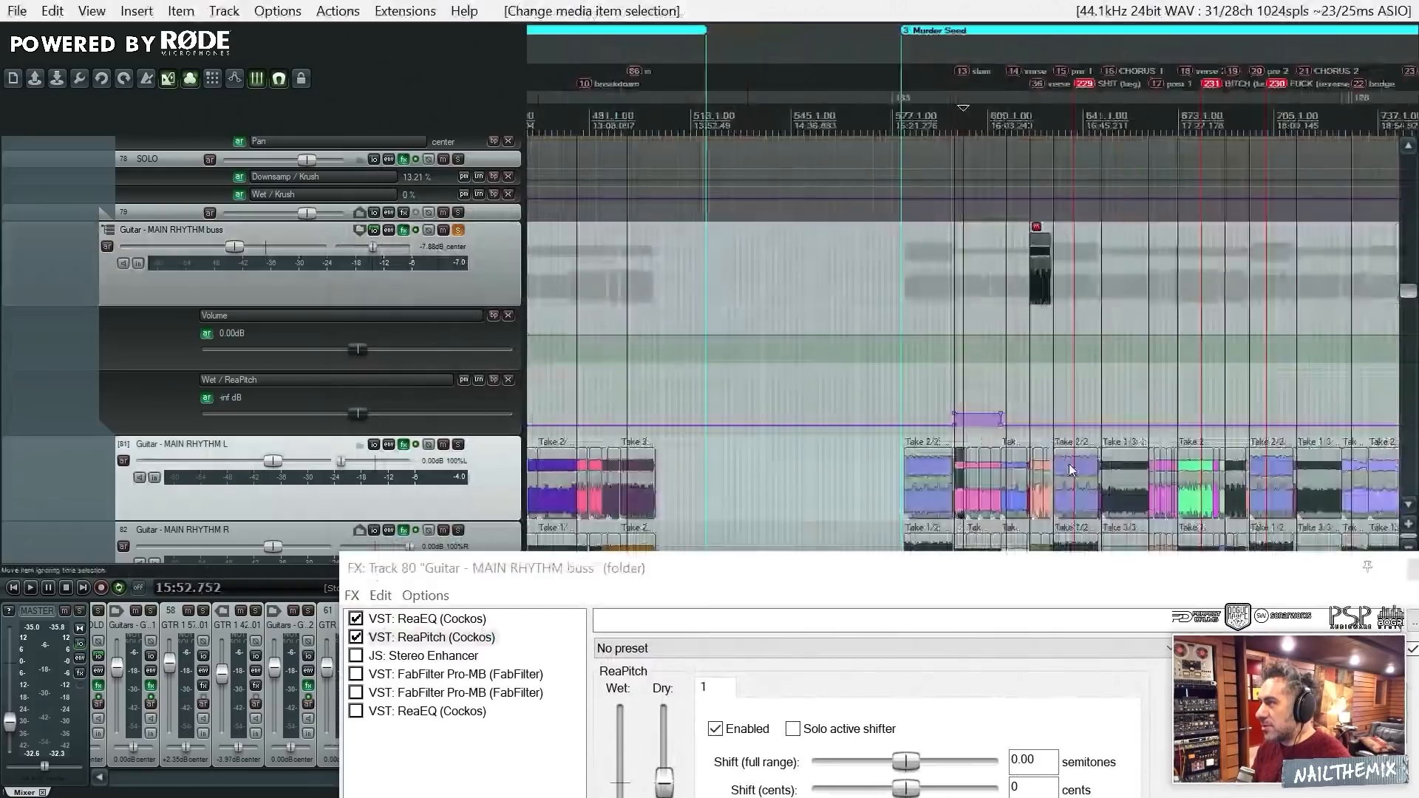
{"action": "left_click", "coordinate": [935, 139]}
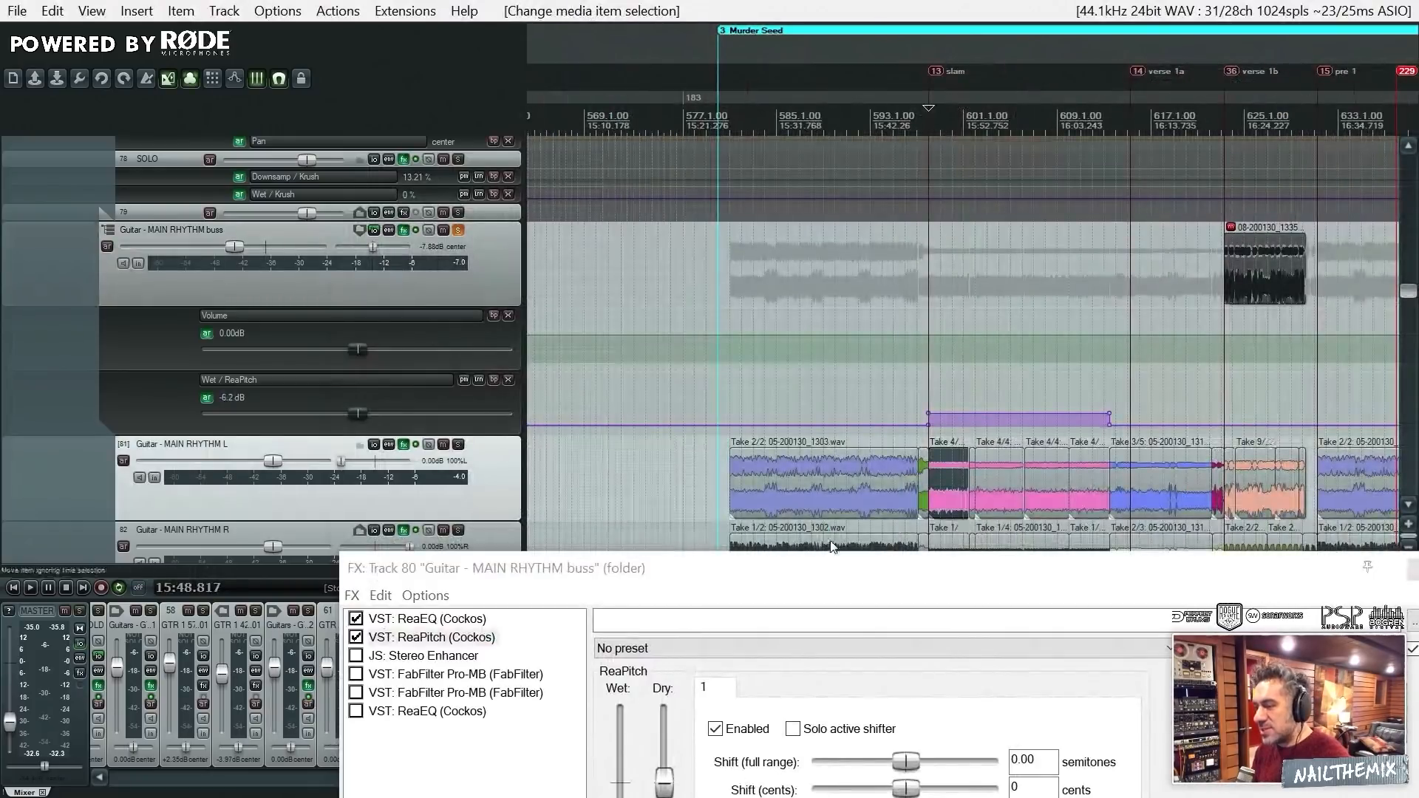
{"action": "left_click_drag", "start_coordinate": [896, 554], "coordinate": [874, 375]}
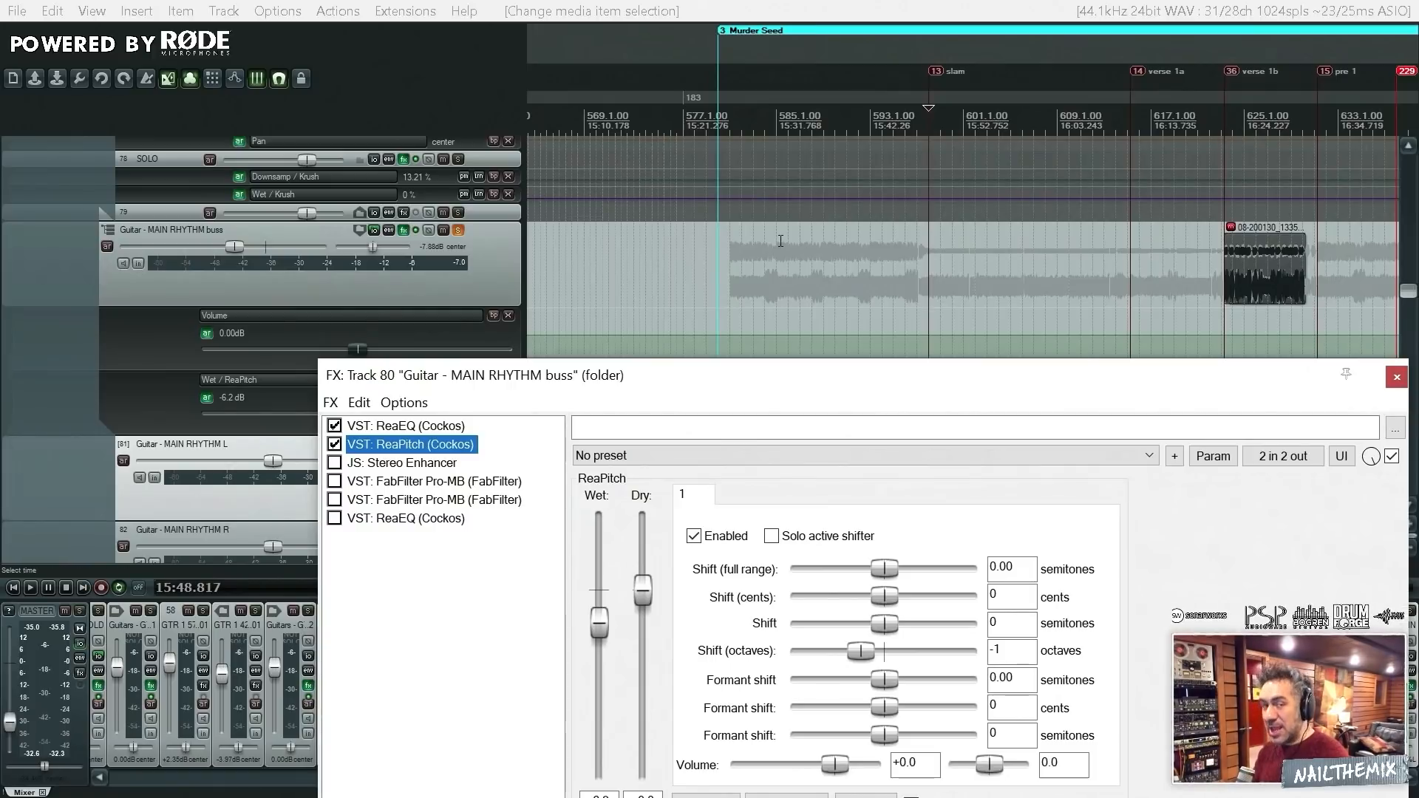
Compare the slam section with ReaPitch enabled and bypassed, leaving the plugin enabled
{"action": "key", "text": "space"}
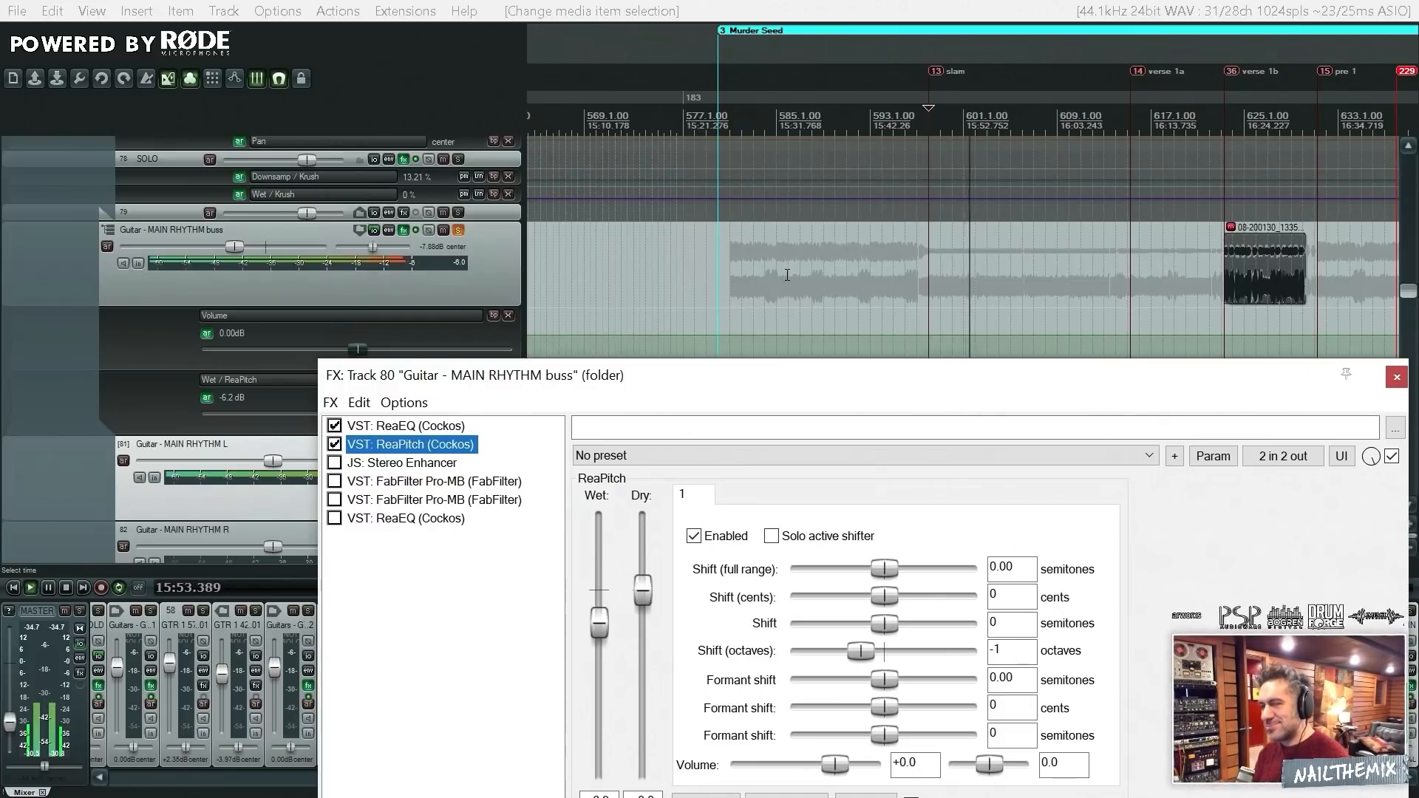
{"action": "key", "text": "space"}
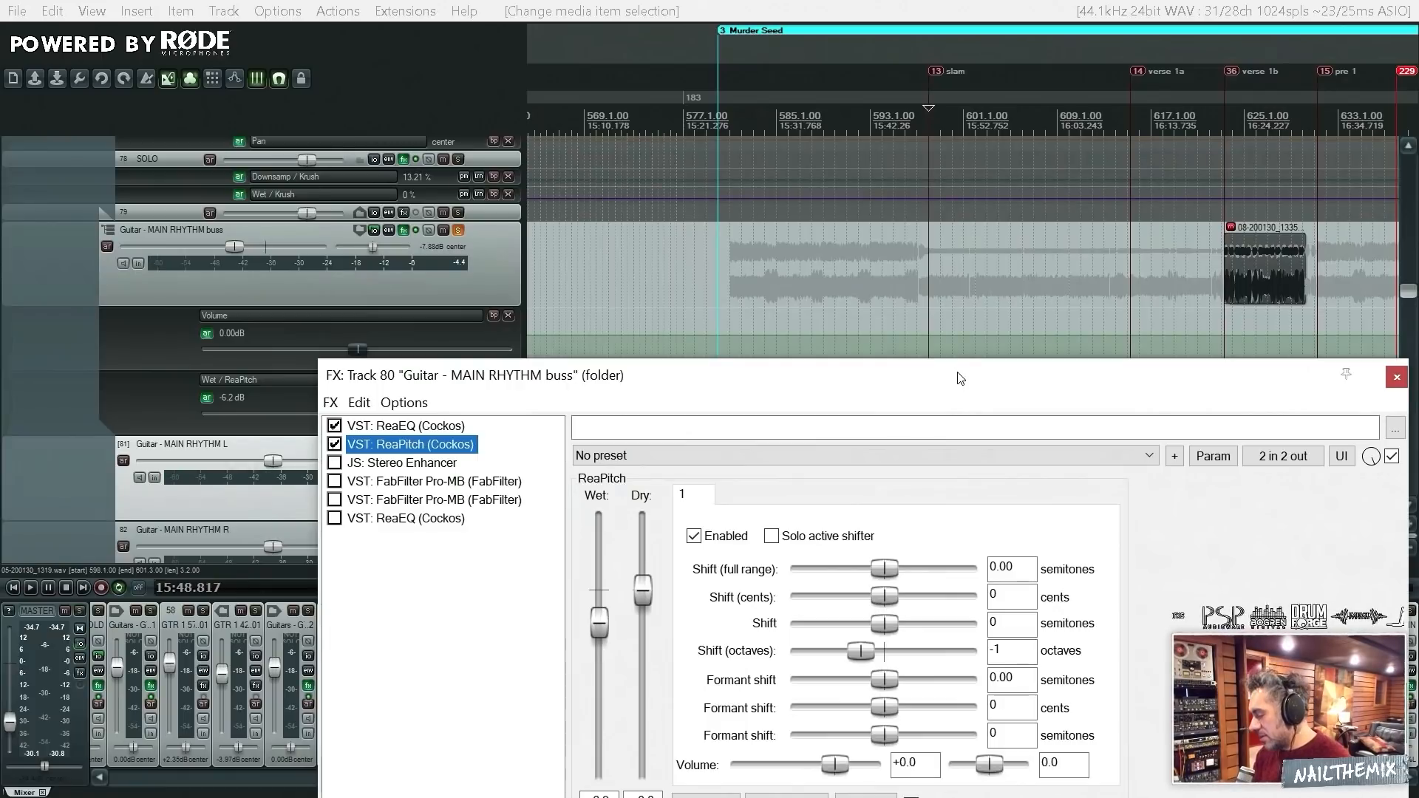
{"action": "left_click", "coordinate": [335, 445]}
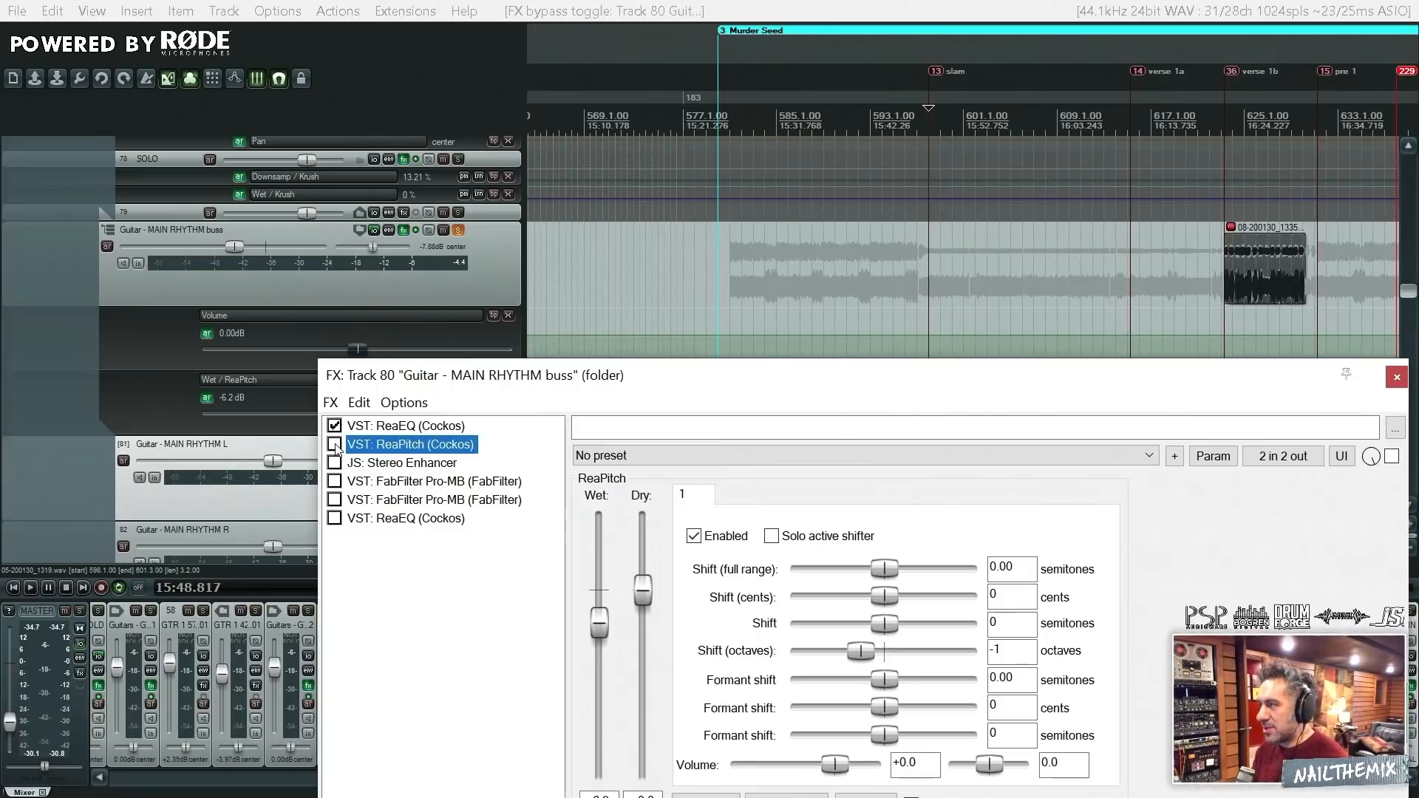
{"action": "key", "text": "space"}
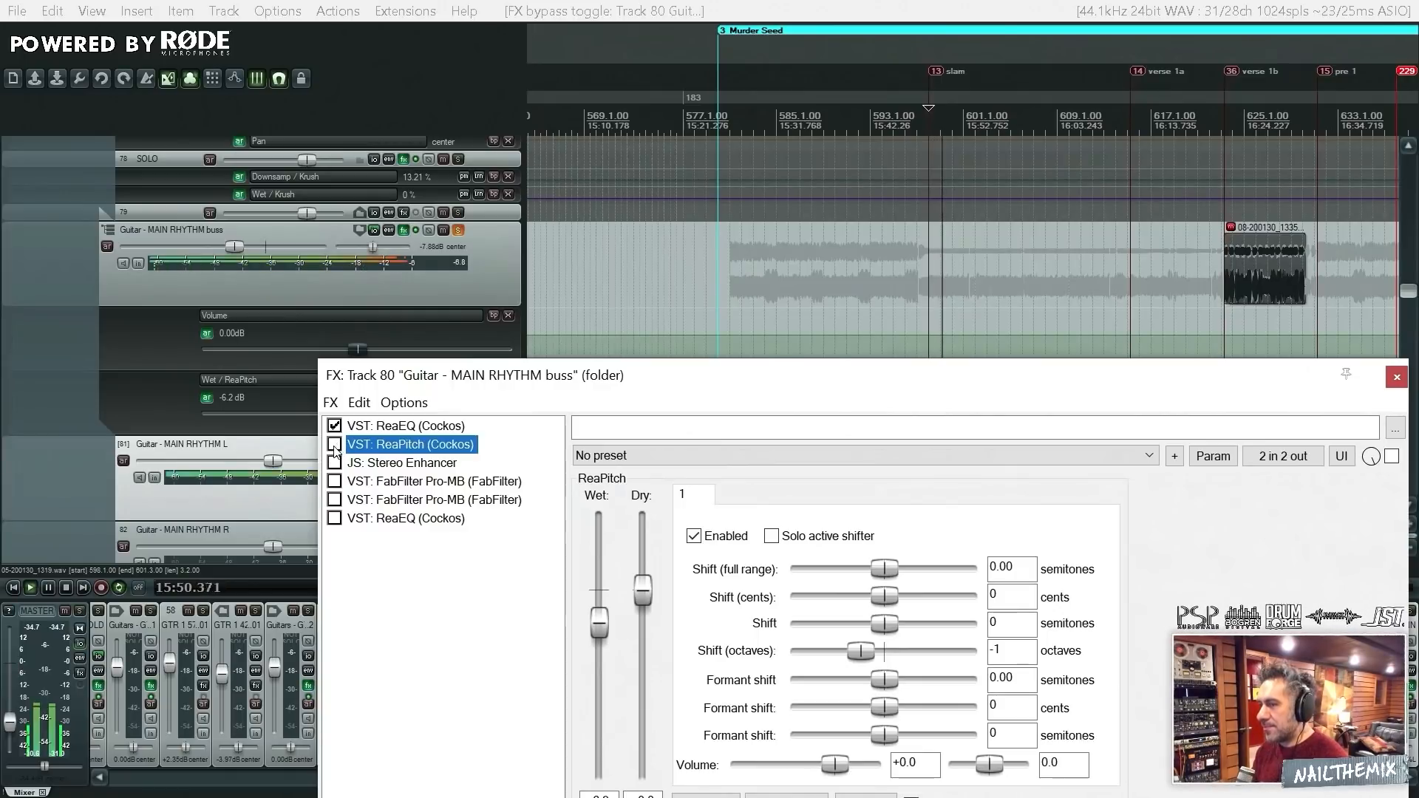
{"action": "key", "text": "space"}
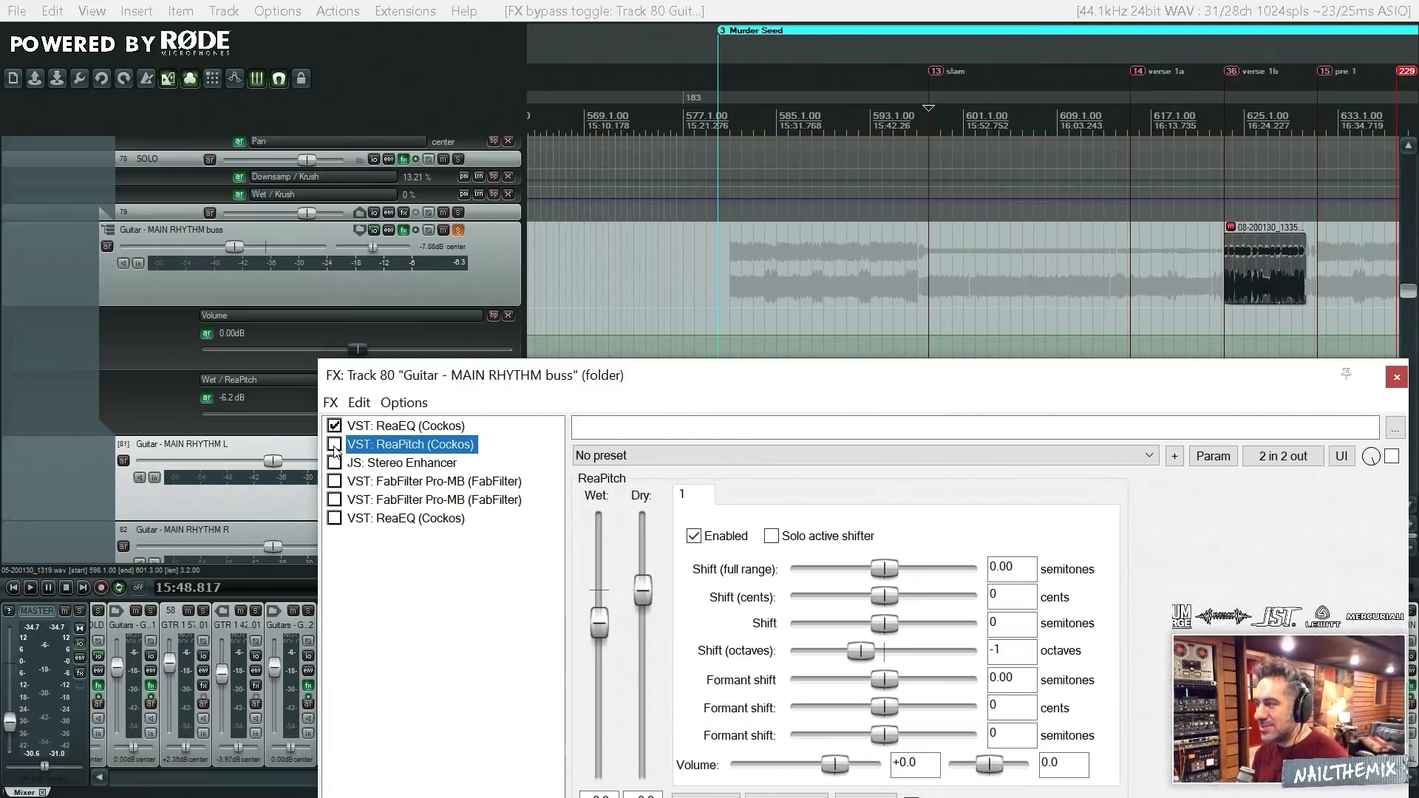
{"action": "left_click", "coordinate": [334, 444]}
{"action": "key", "text": "space"}
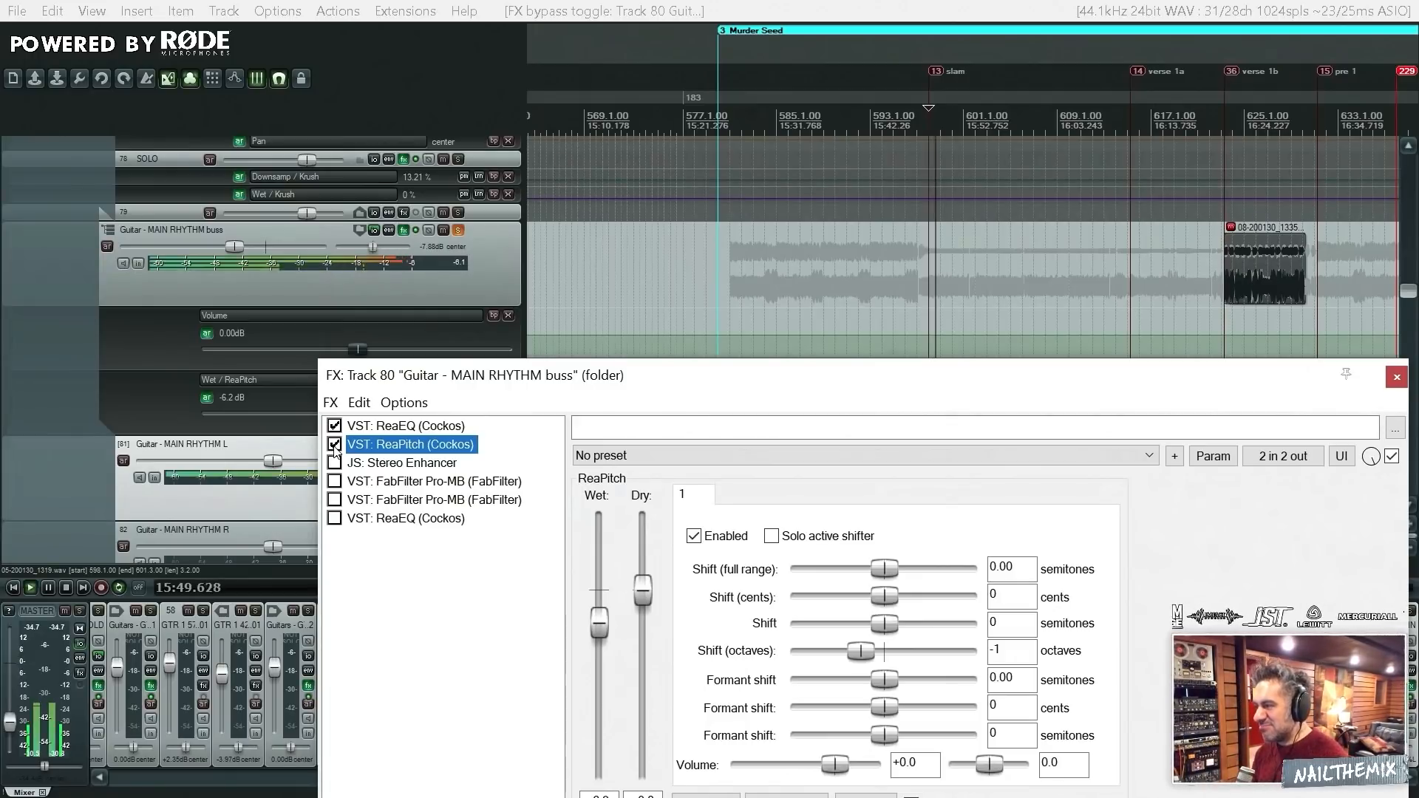
{"action": "key", "text": "space"}
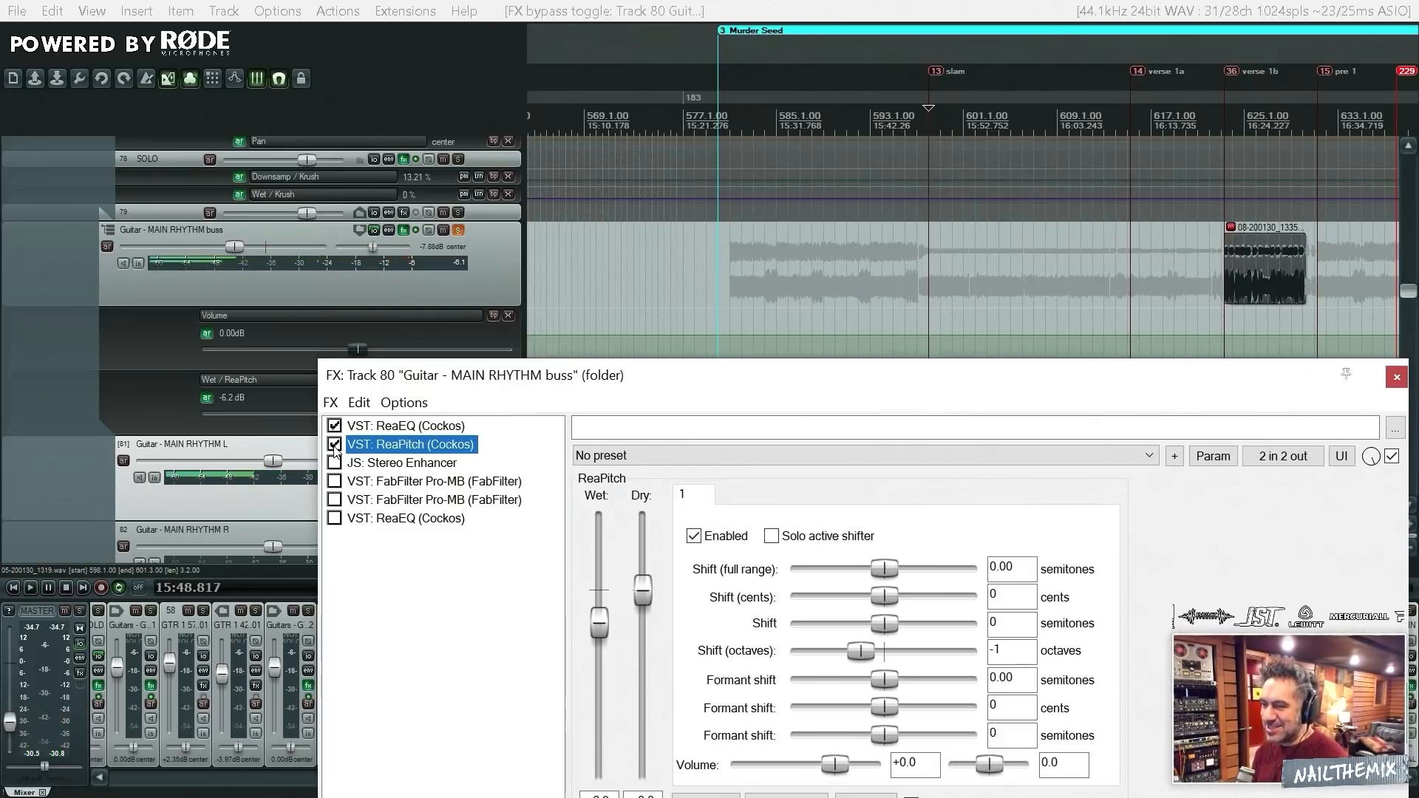
Open the JS: Stereo Enhancer, enable it, and listen to the slam section with it active
{"action": "left_click", "coordinate": [370, 463]}
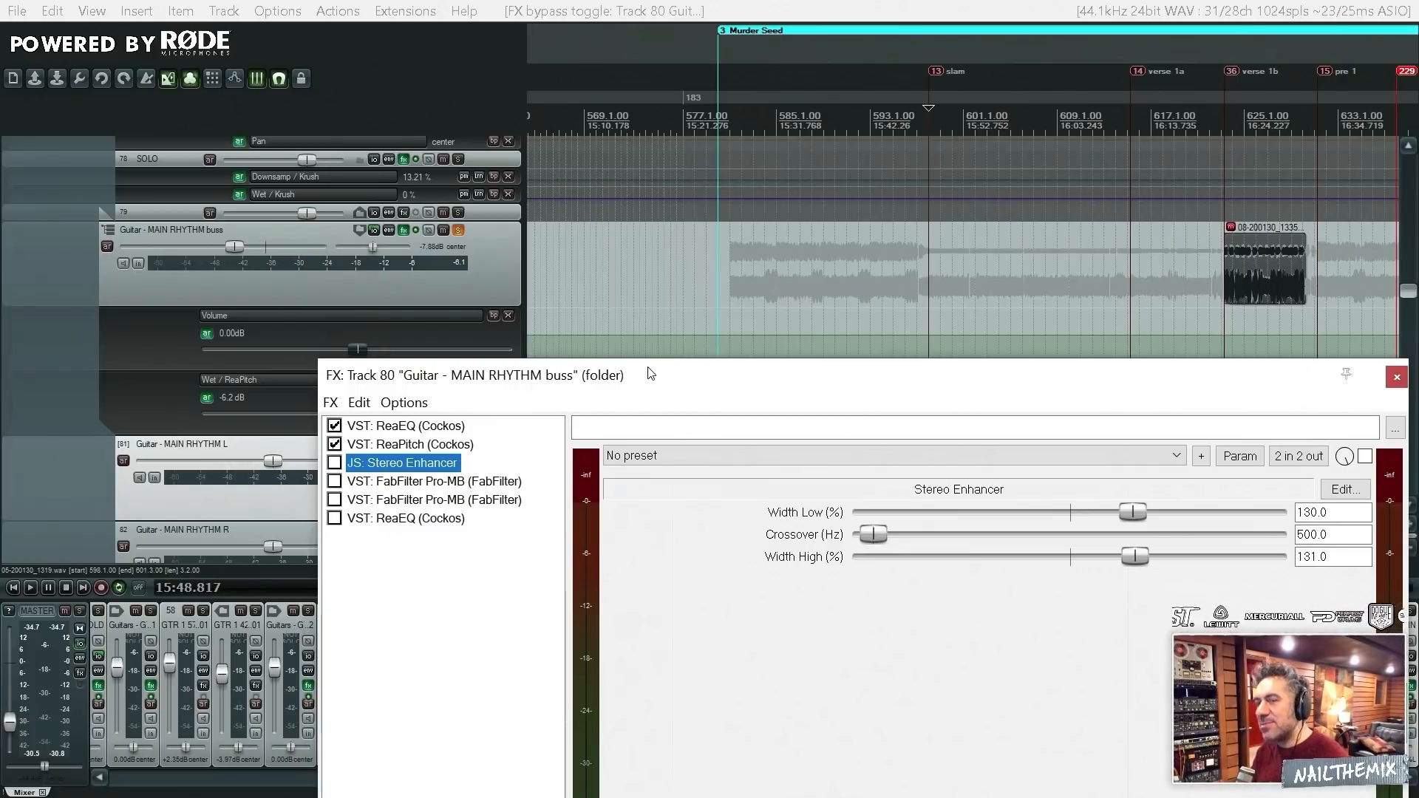
{"action": "left_click_drag", "start_coordinate": [655, 375], "coordinate": [646, 354]}
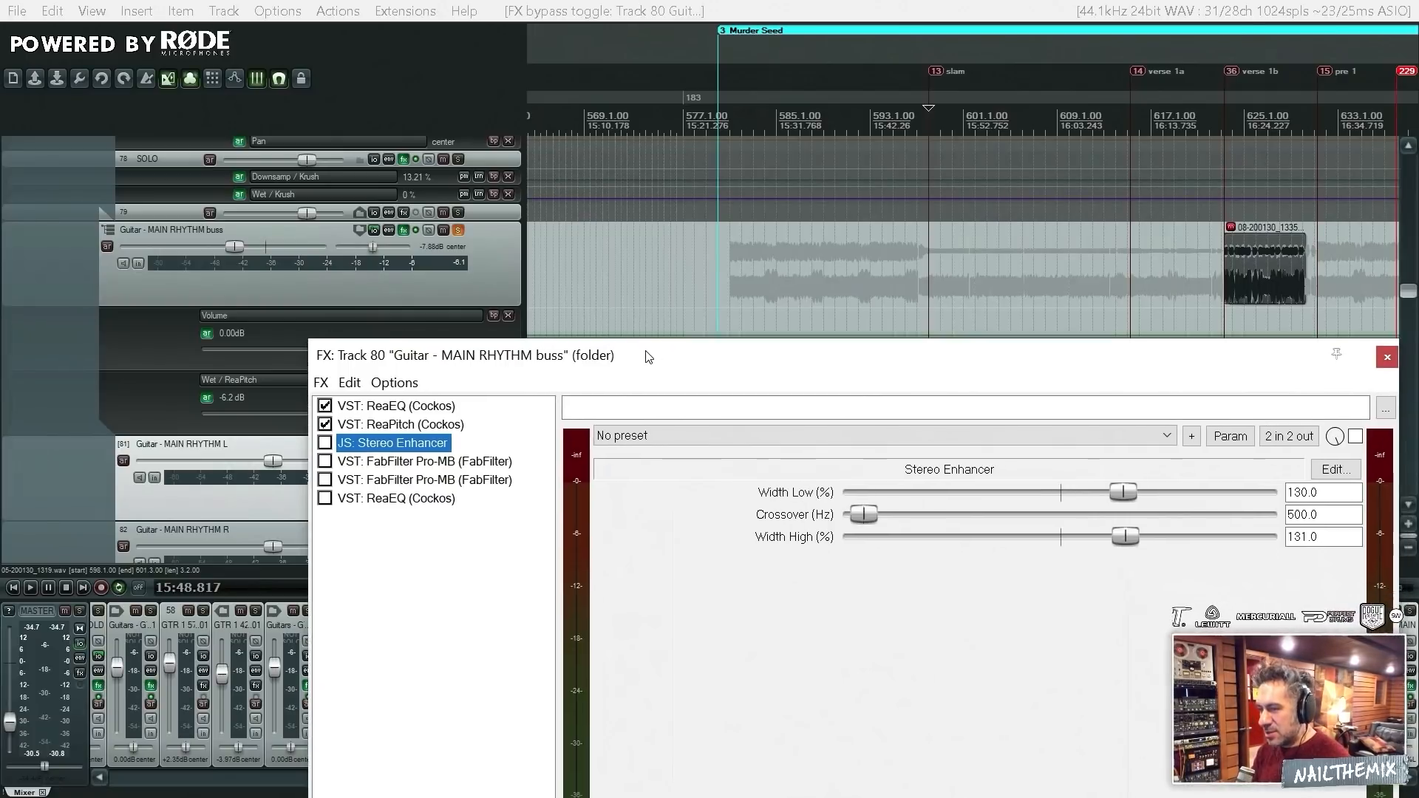
{"action": "left_click", "coordinate": [325, 442]}
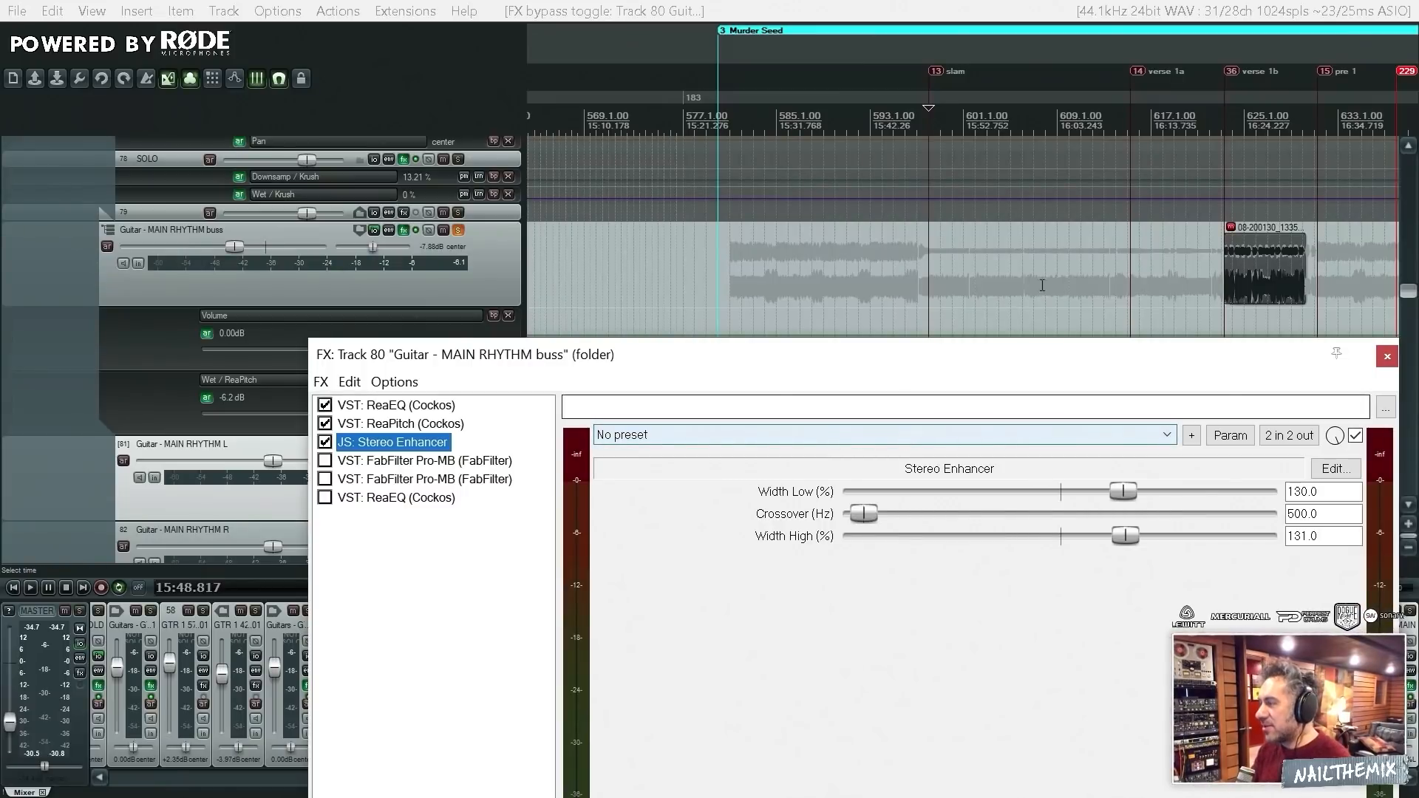
{"action": "key", "text": "space"}
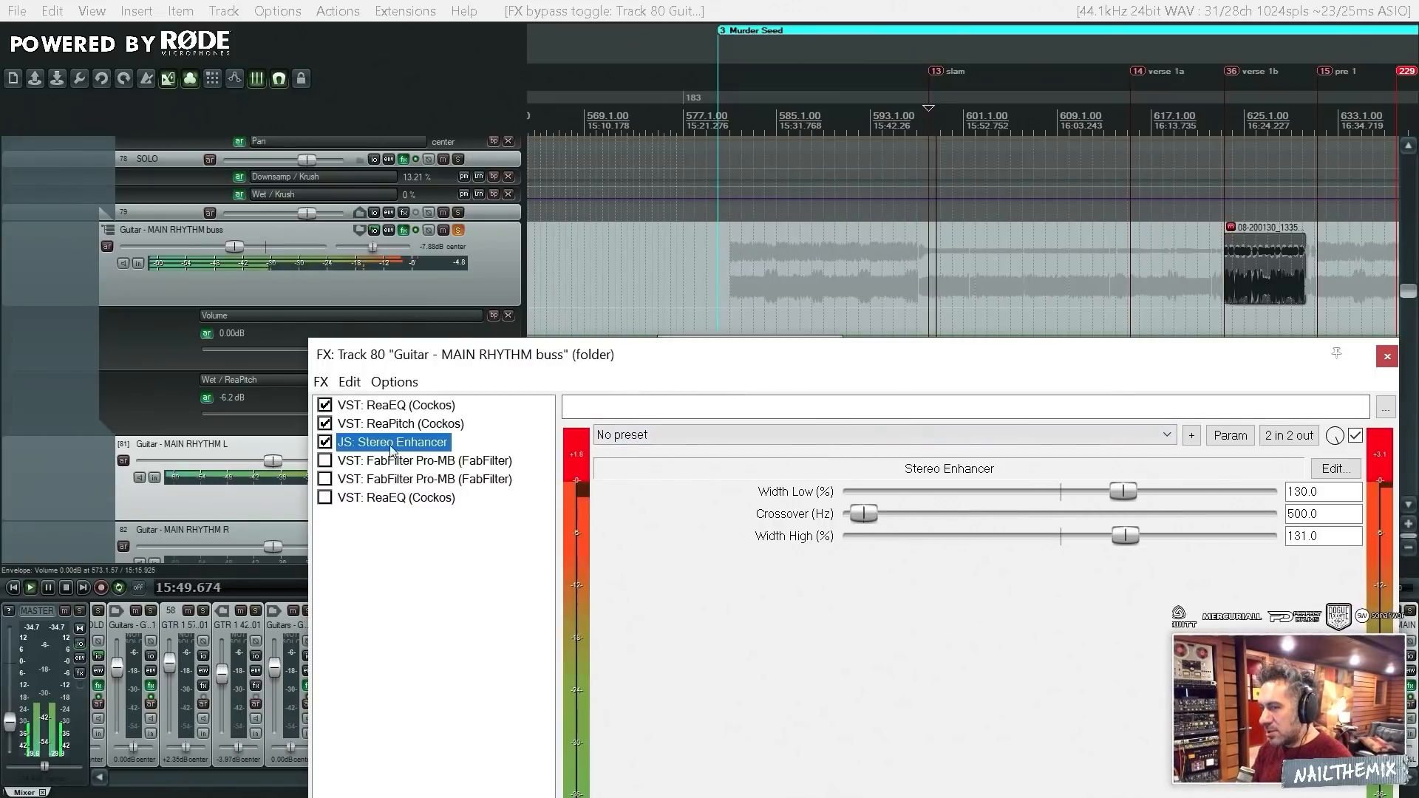
Bypass the Stereo Enhancer and listen to the slam section again for comparison
{"action": "left_click", "coordinate": [325, 442]}
{"action": "key", "text": "space"}
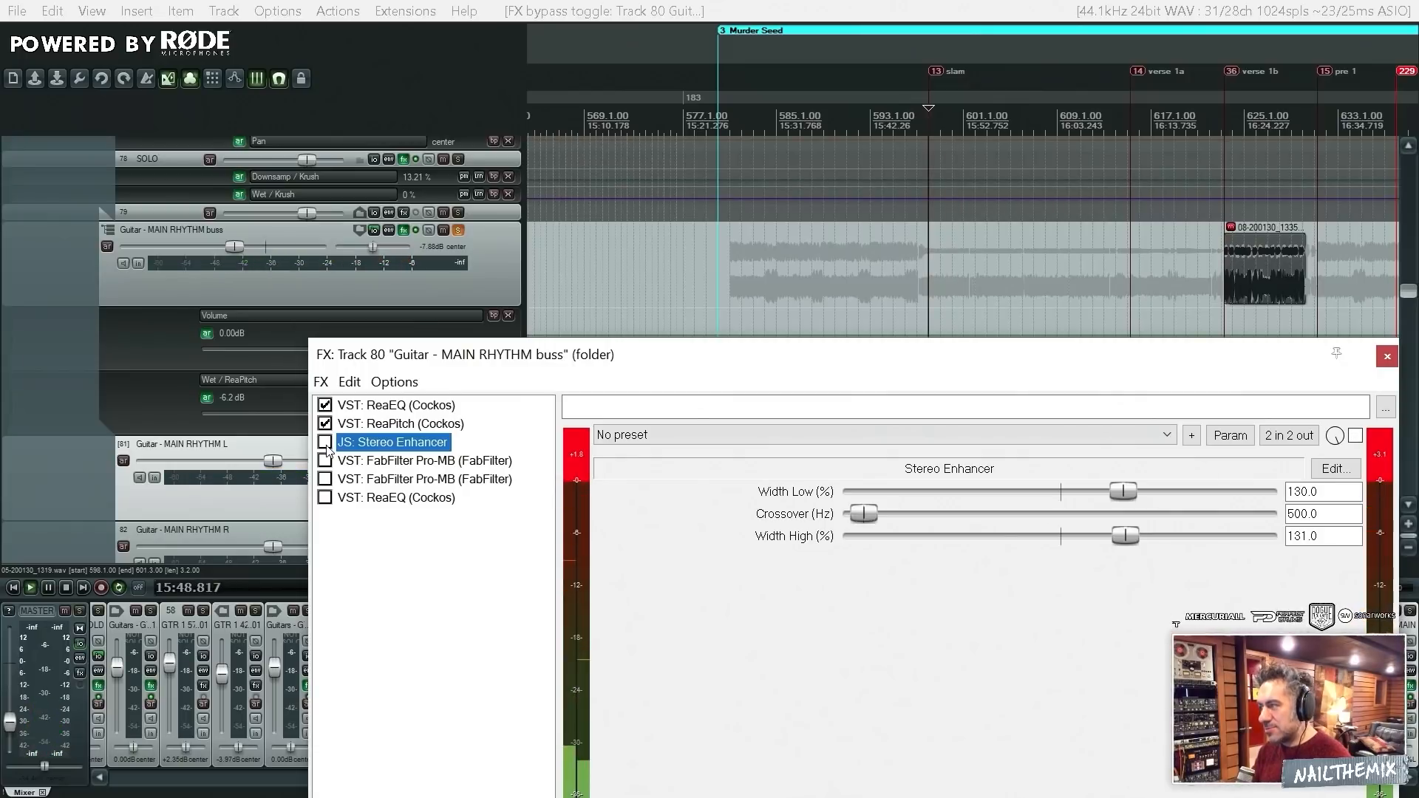
{"action": "key", "text": "space"}
{"action": "key", "text": "space"}
{"action": "scroll", "coordinate": [748, 159], "scroll_direction": "down", "scroll_amount": 10}
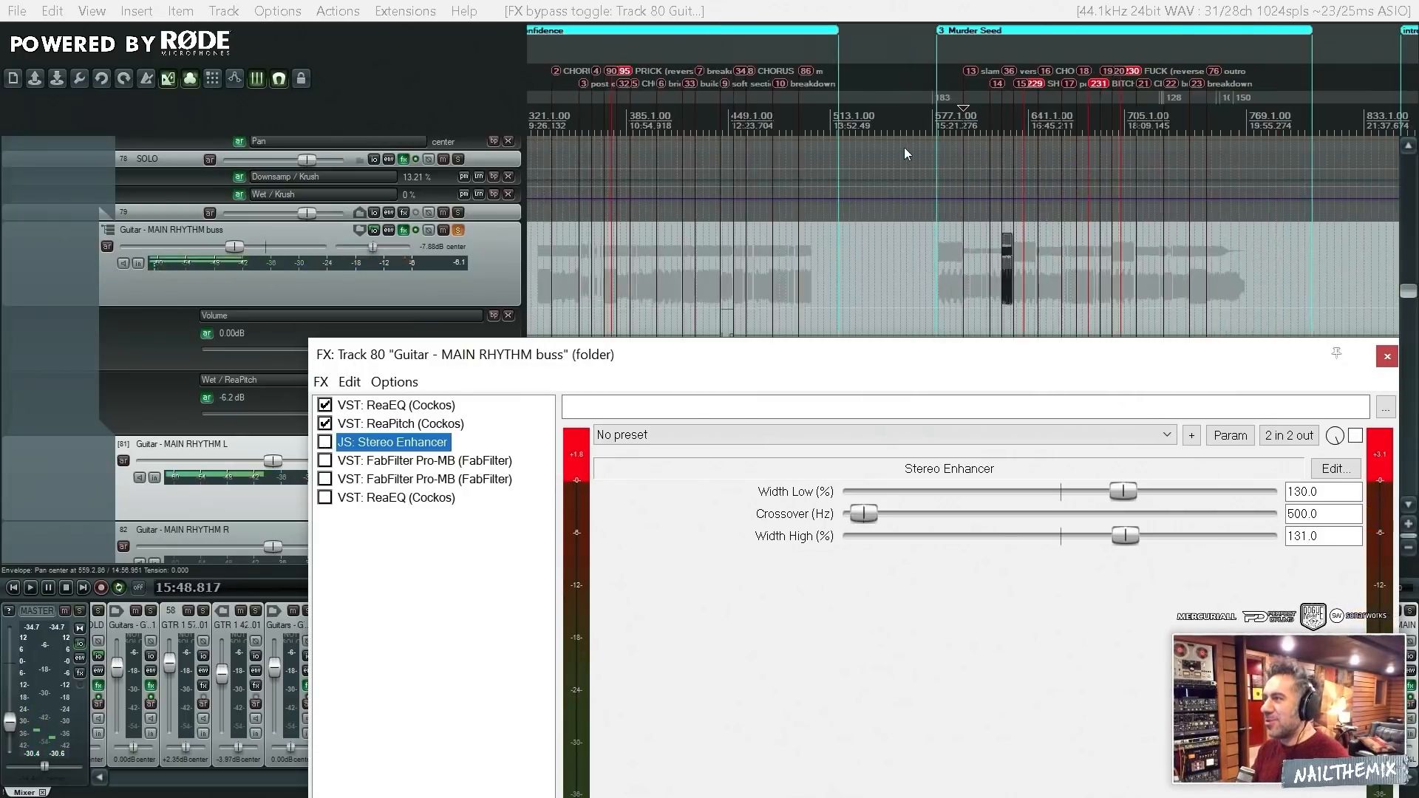
Place the edit cursor at the CHORUS 1 marker and listen to the chorus with the Stereo Enhancer bypassed
{"action": "scroll", "coordinate": [748, 159], "scroll_direction": "up", "scroll_amount": 3}
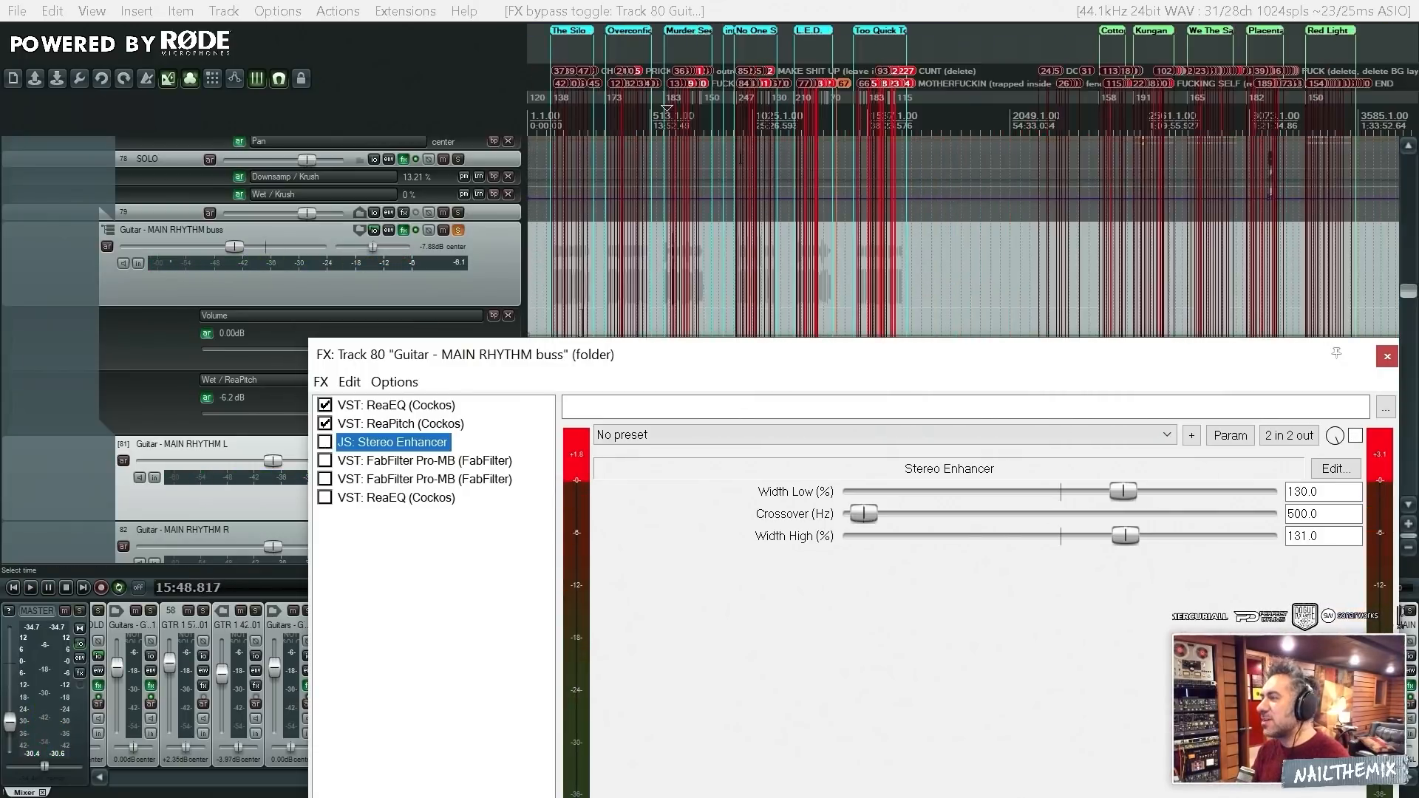
{"action": "left_click", "coordinate": [769, 164]}
{"action": "scroll", "coordinate": [898, 192], "scroll_direction": "up", "scroll_amount": 8}
{"action": "left_click", "coordinate": [703, 123]}
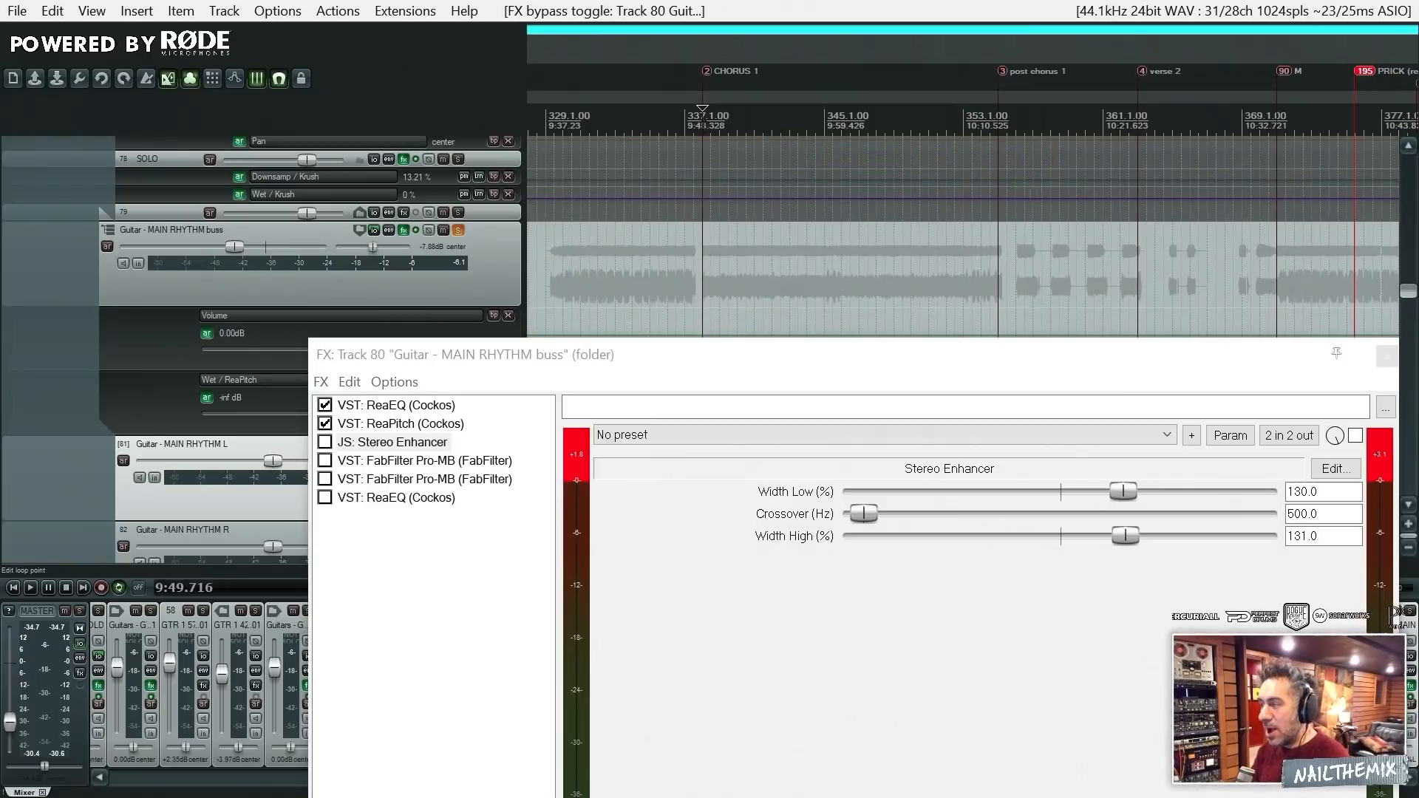
{"action": "key", "text": "space"}
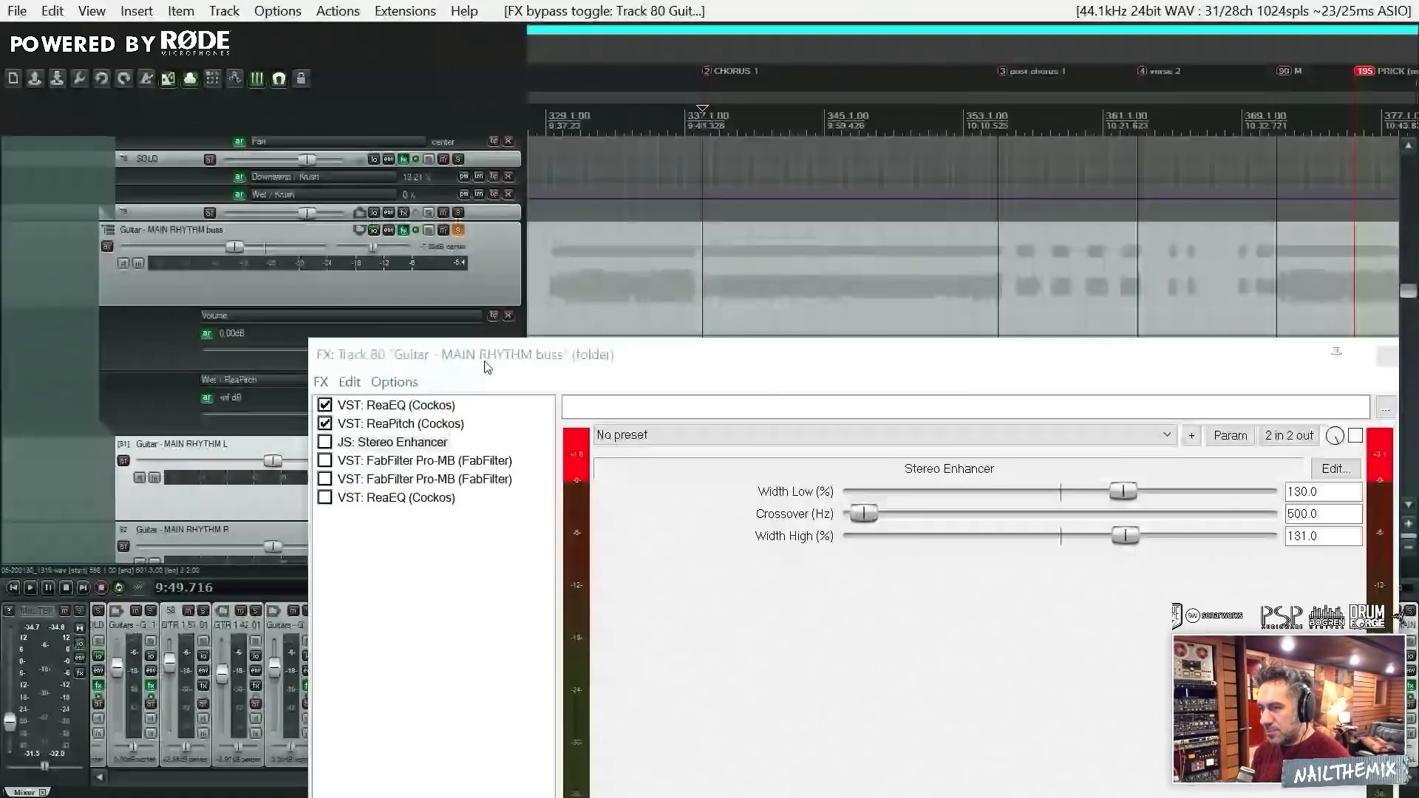
{"action": "key", "text": "space"}
{"action": "key", "text": "space"}
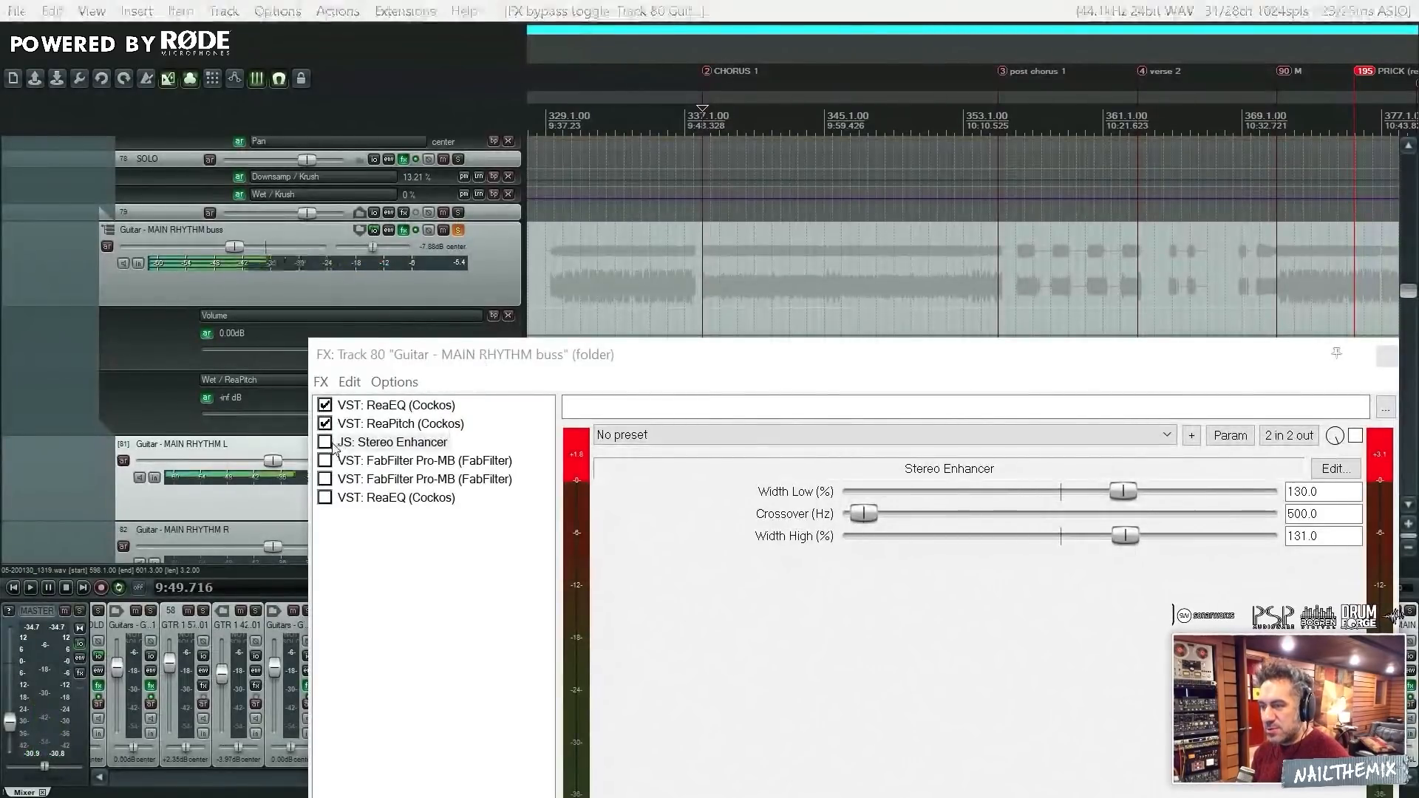
Enable the JS: Stereo Enhancer and listen to chorus 1 with it active
{"action": "left_click", "coordinate": [325, 442]}
{"action": "key", "text": "space"}
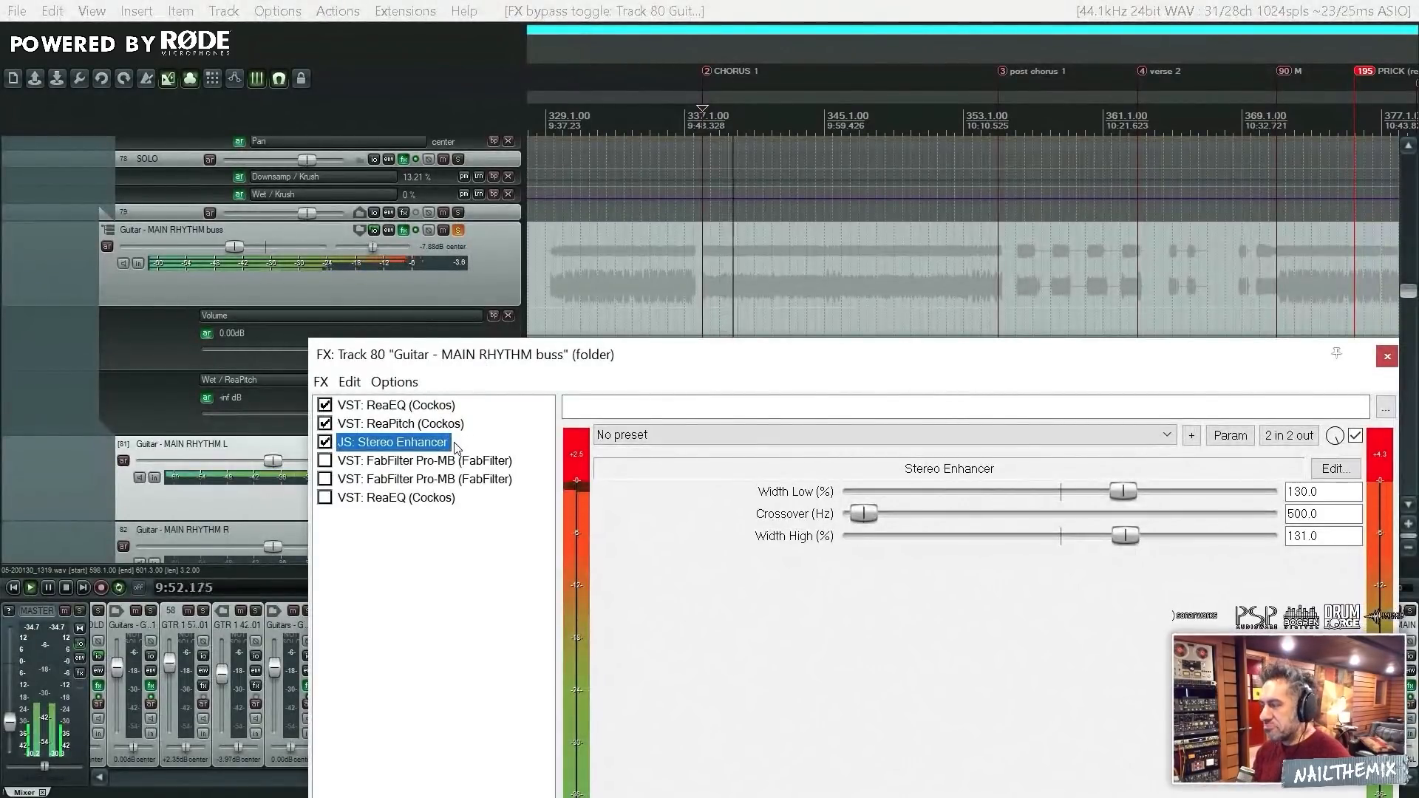
{"action": "key", "text": "space"}
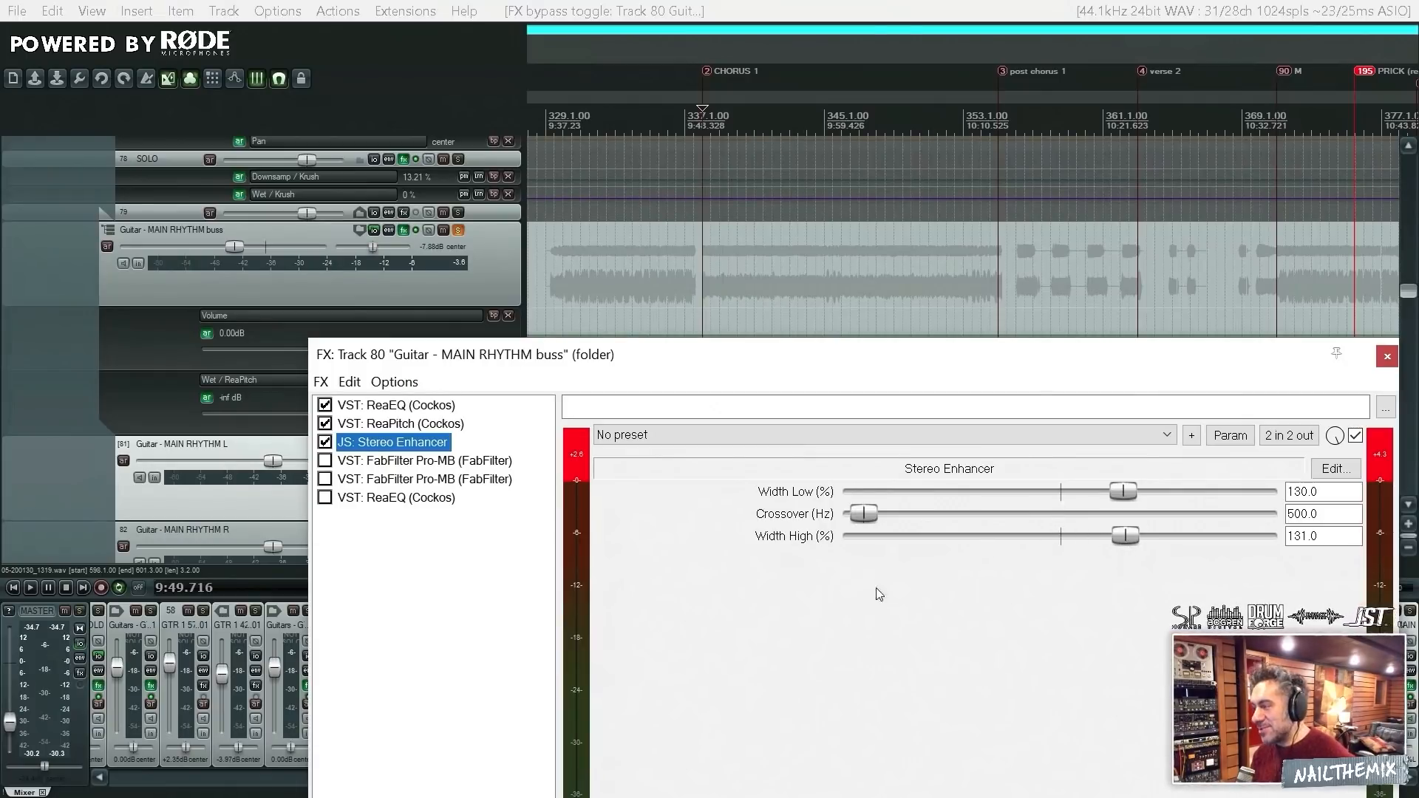
Try exaggerating the Stereo Enhancer's Width Low to 169% during chorus playback, and undo the width changes
{"action": "key", "text": "space"}
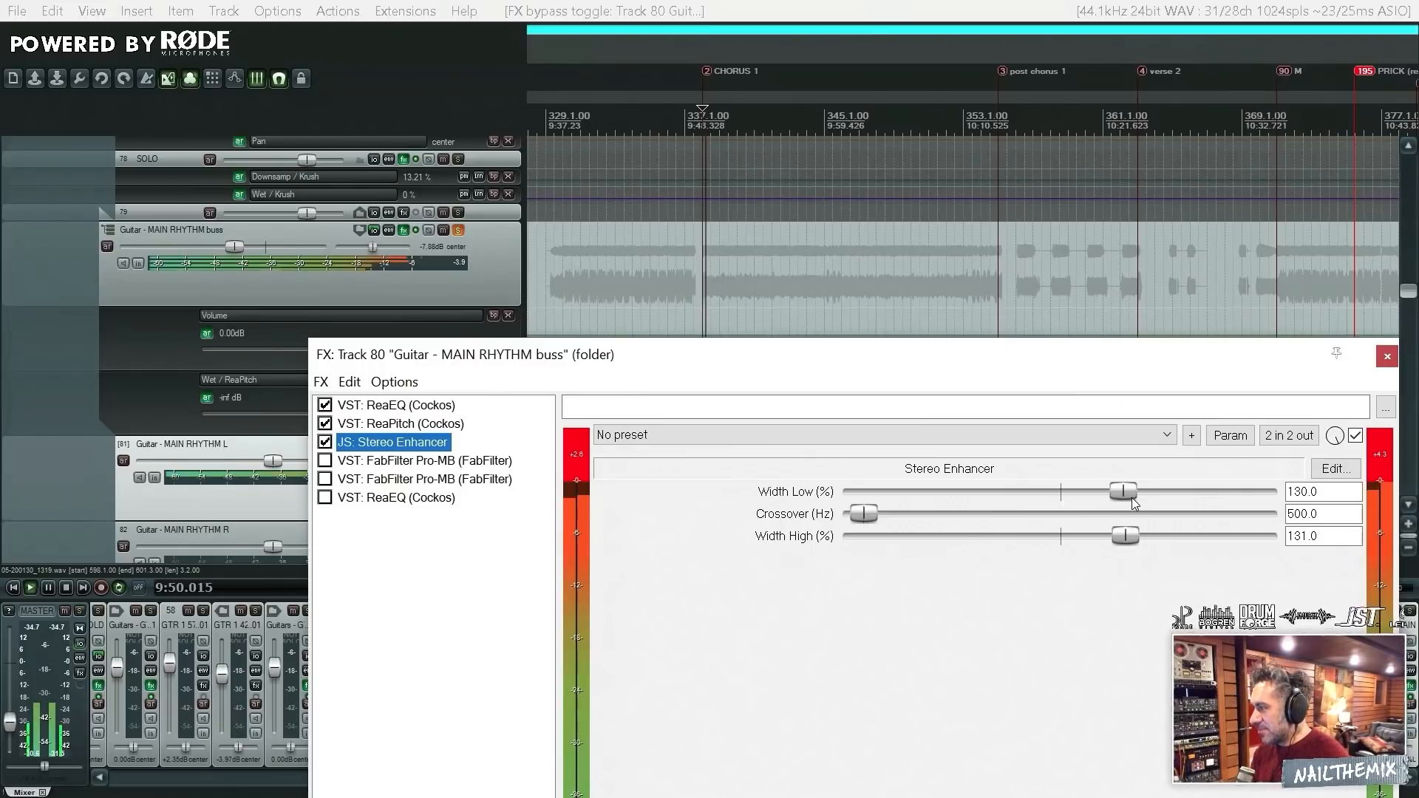
{"action": "left_click_drag", "start_coordinate": [1130, 492], "coordinate": [1210, 495]}
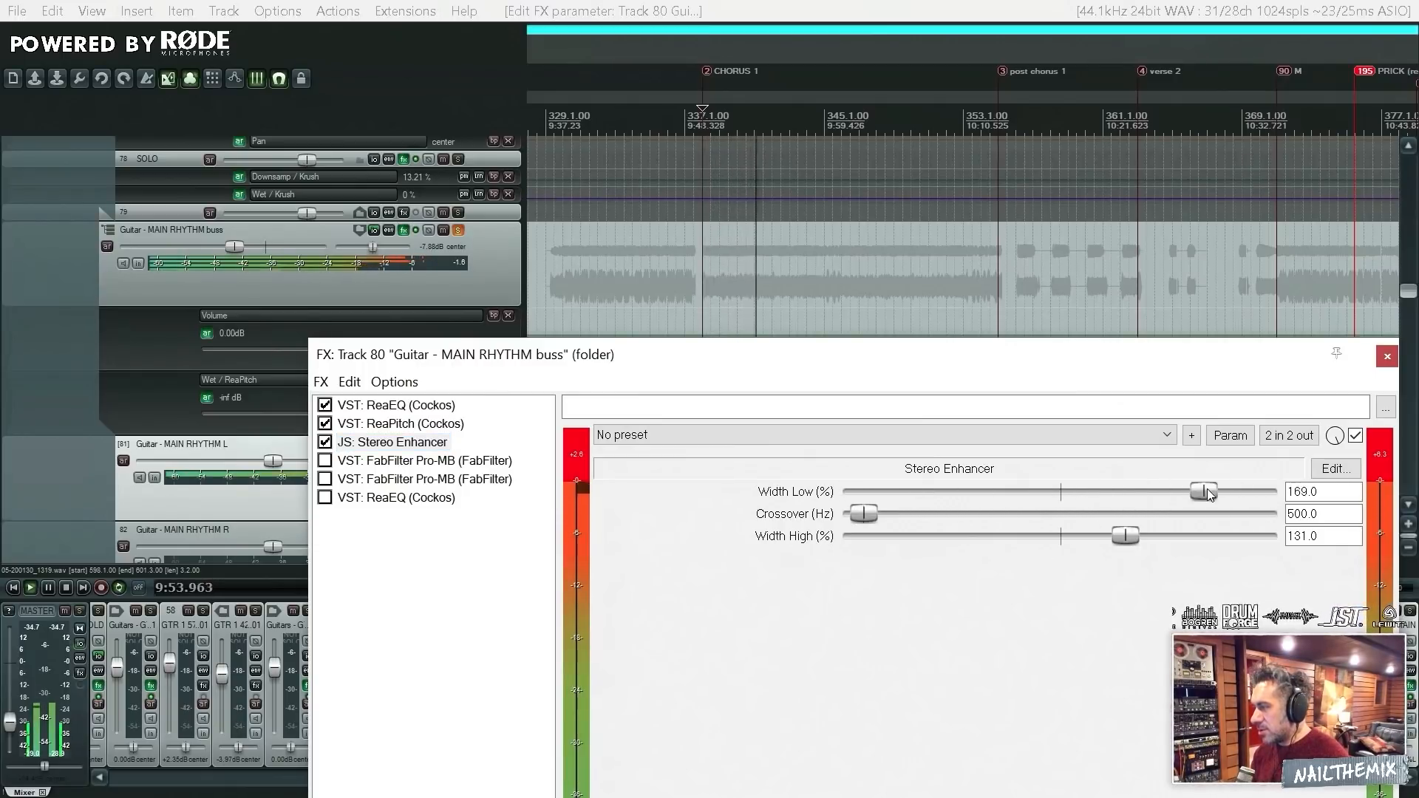
{"action": "key", "text": "space"}
{"action": "key", "text": "ctrl+z"}
{"action": "key", "text": "ctrl+z"}
{"action": "key", "text": "ctrl+z"}
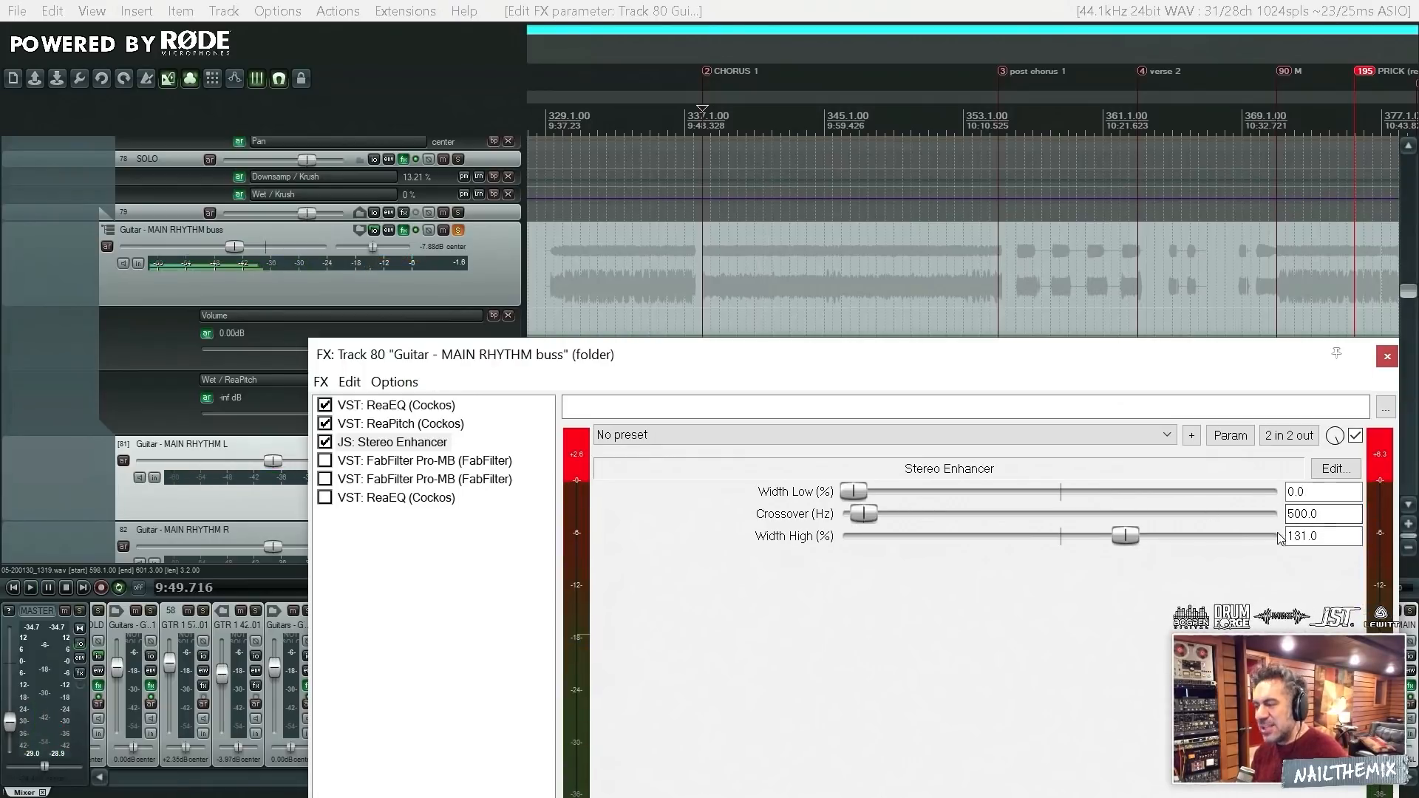
{"action": "key", "text": "ctrl+z"}
{"action": "key", "text": "ctrl+z"}
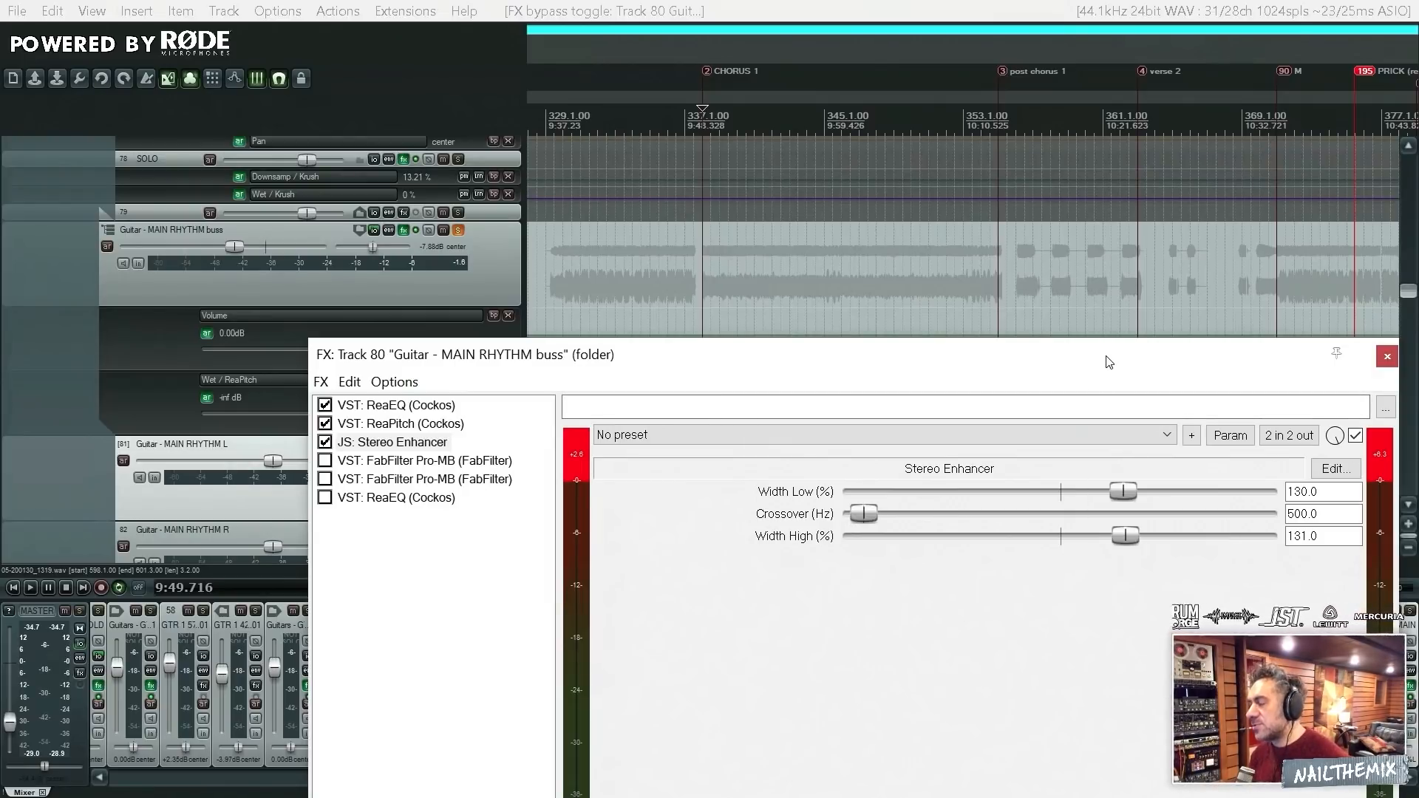
Enable both FabFilter Pro-MB plugins and the last ReaEQ in the MAIN RHYTHM buss effects chain
{"action": "left_click_drag", "start_coordinate": [1109, 362], "coordinate": [1037, 334]}
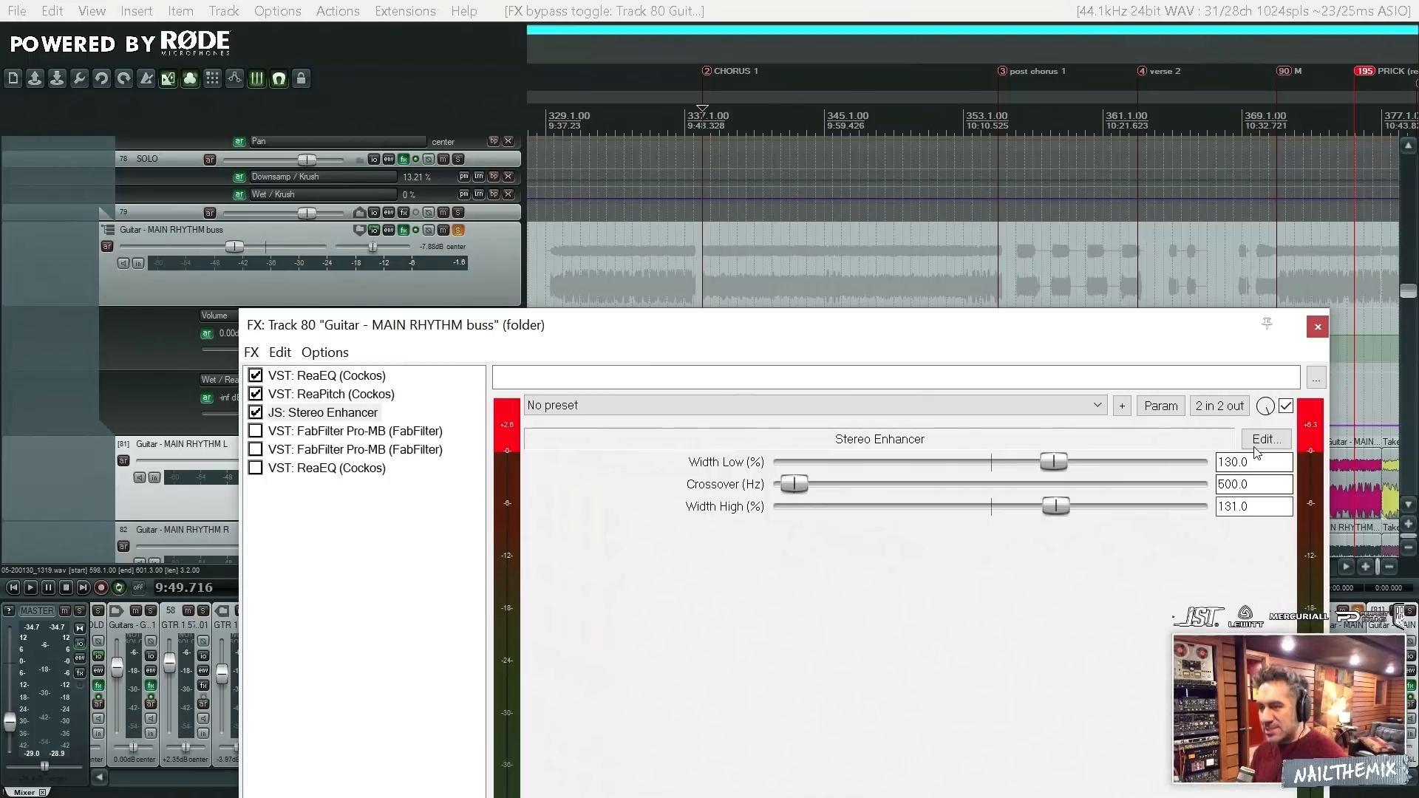
{"action": "left_click", "coordinate": [404, 230]}
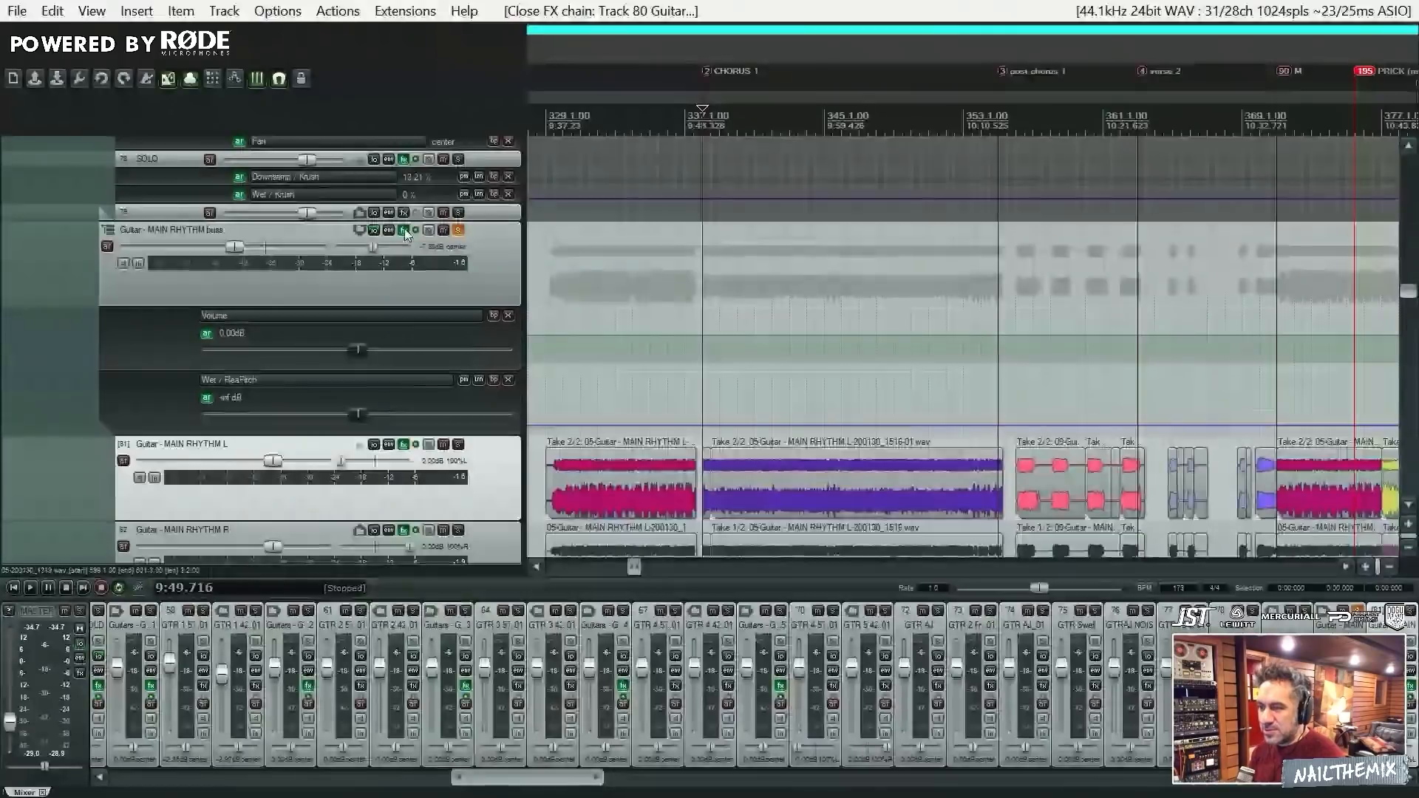
{"action": "left_click", "coordinate": [405, 231]}
{"action": "left_click", "coordinate": [347, 432]}
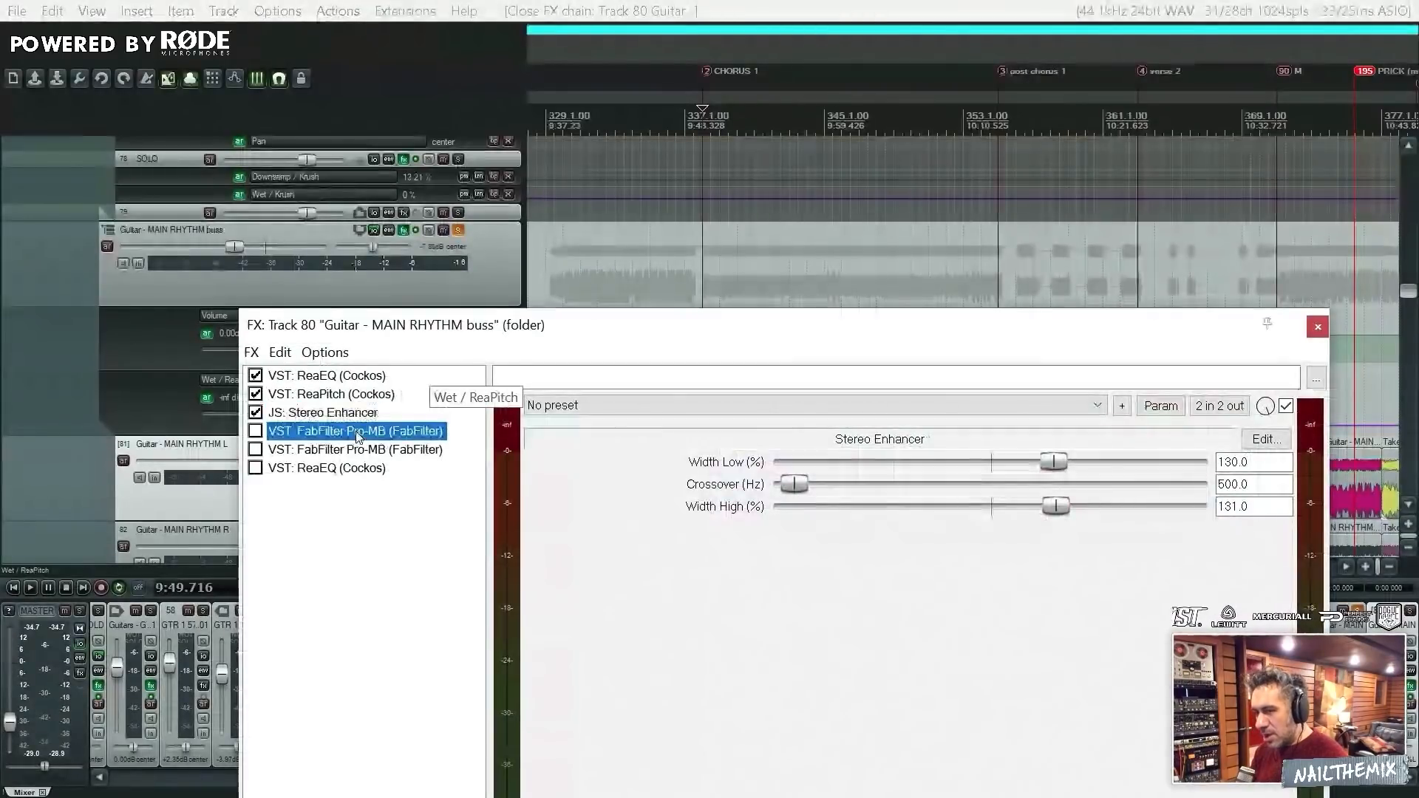
{"action": "left_click", "coordinate": [255, 432]}
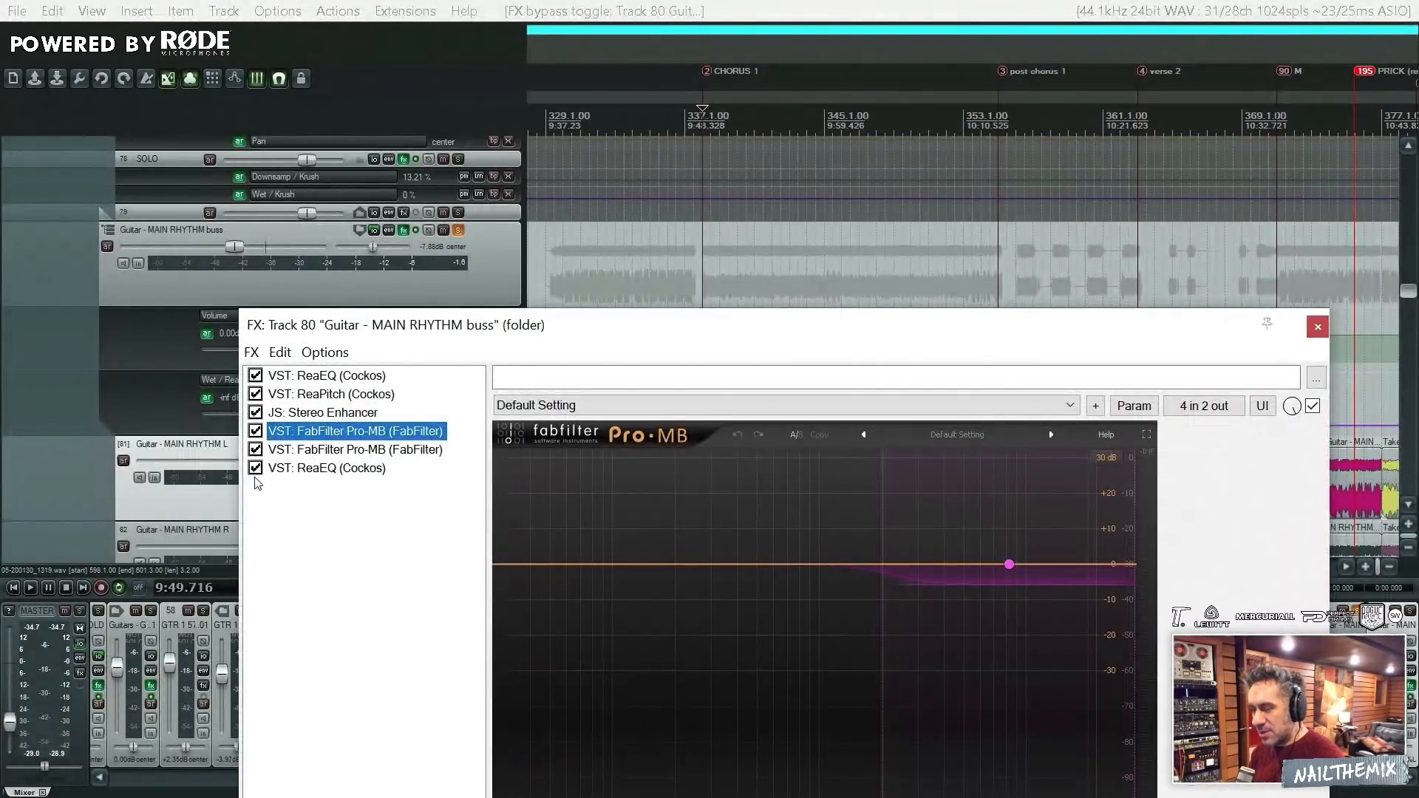
View the final ReaEQ and the Pro-MB plugins, and listen to chorus 1 with the whole chain enabled
{"action": "left_click", "coordinate": [334, 476]}
{"action": "left_click", "coordinate": [400, 451]}
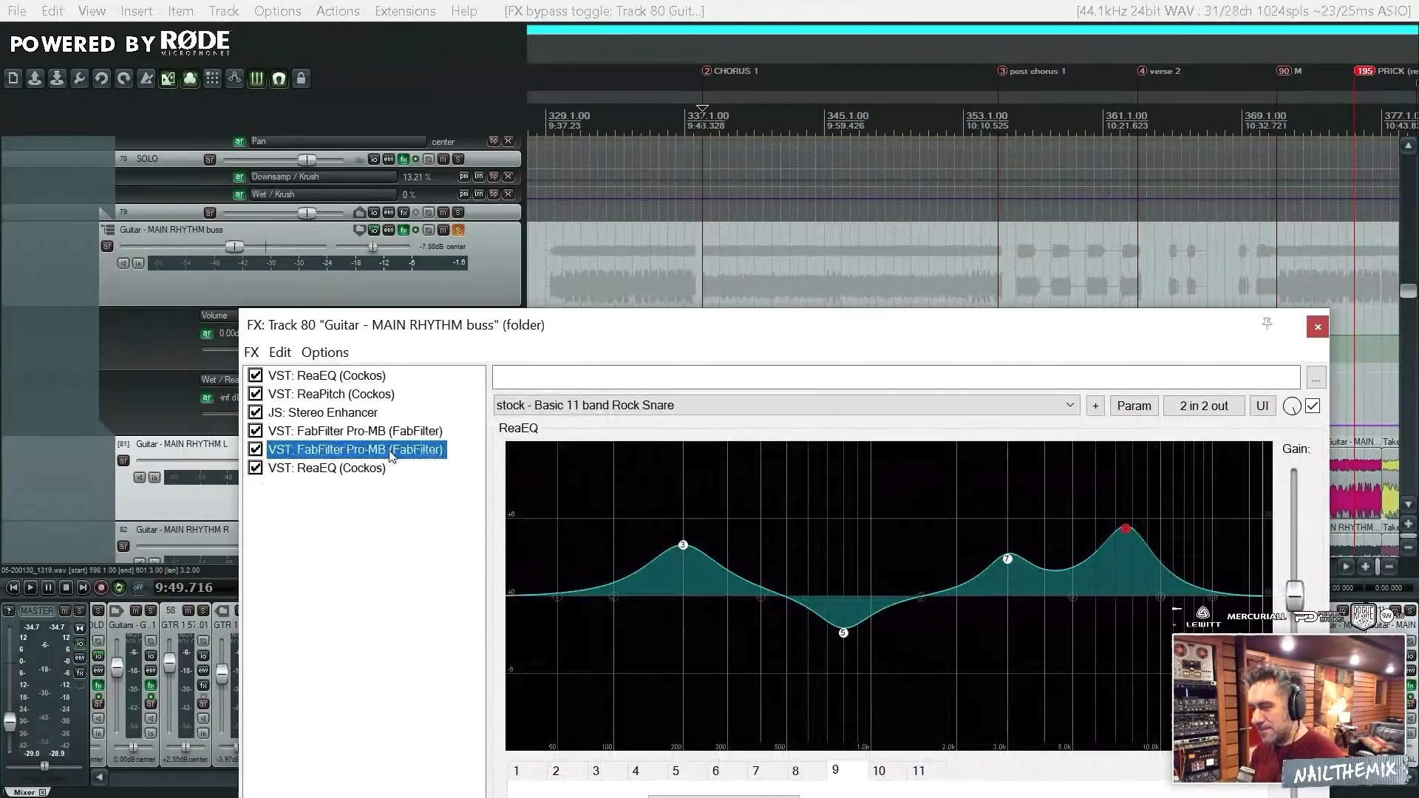
{"action": "left_click", "coordinate": [399, 433]}
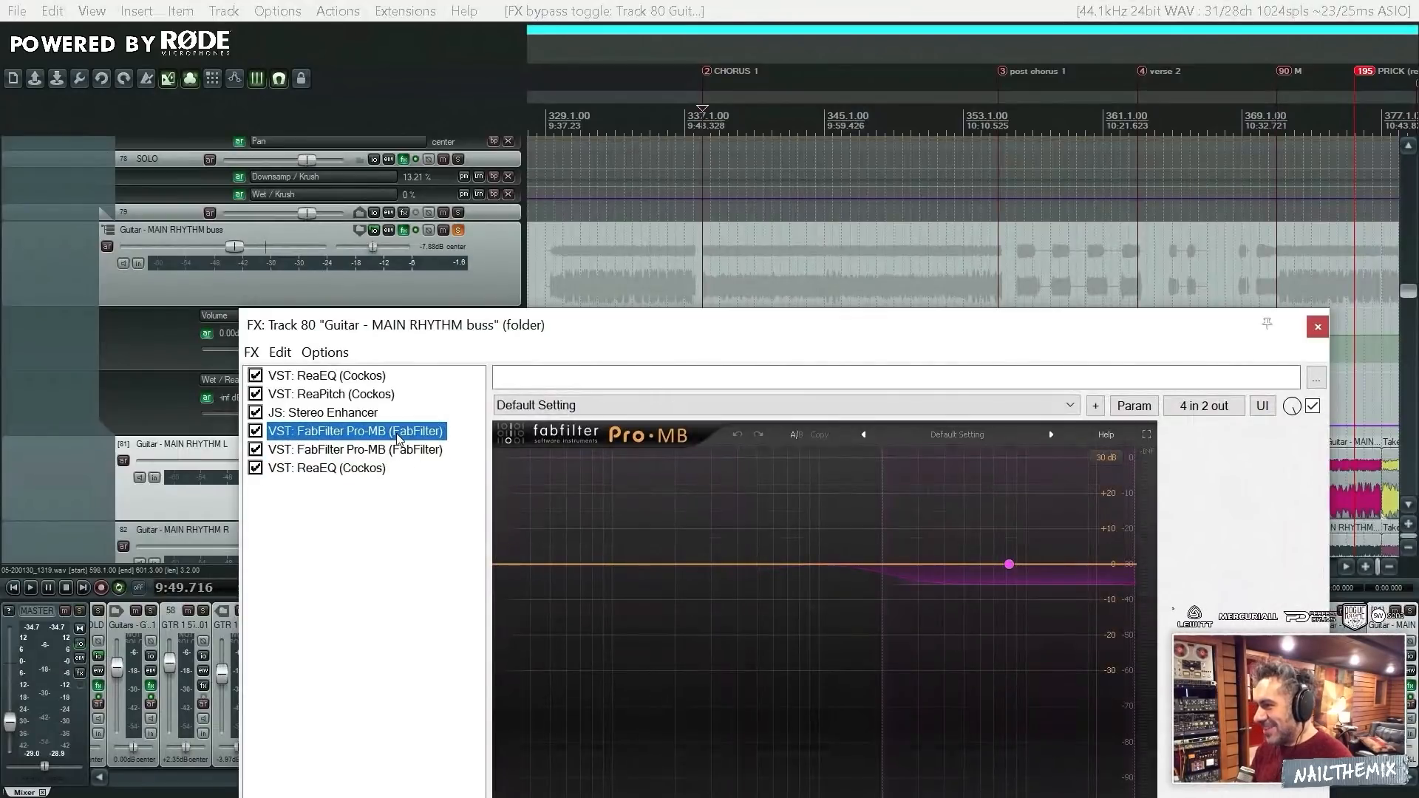
{"action": "key", "text": "space"}
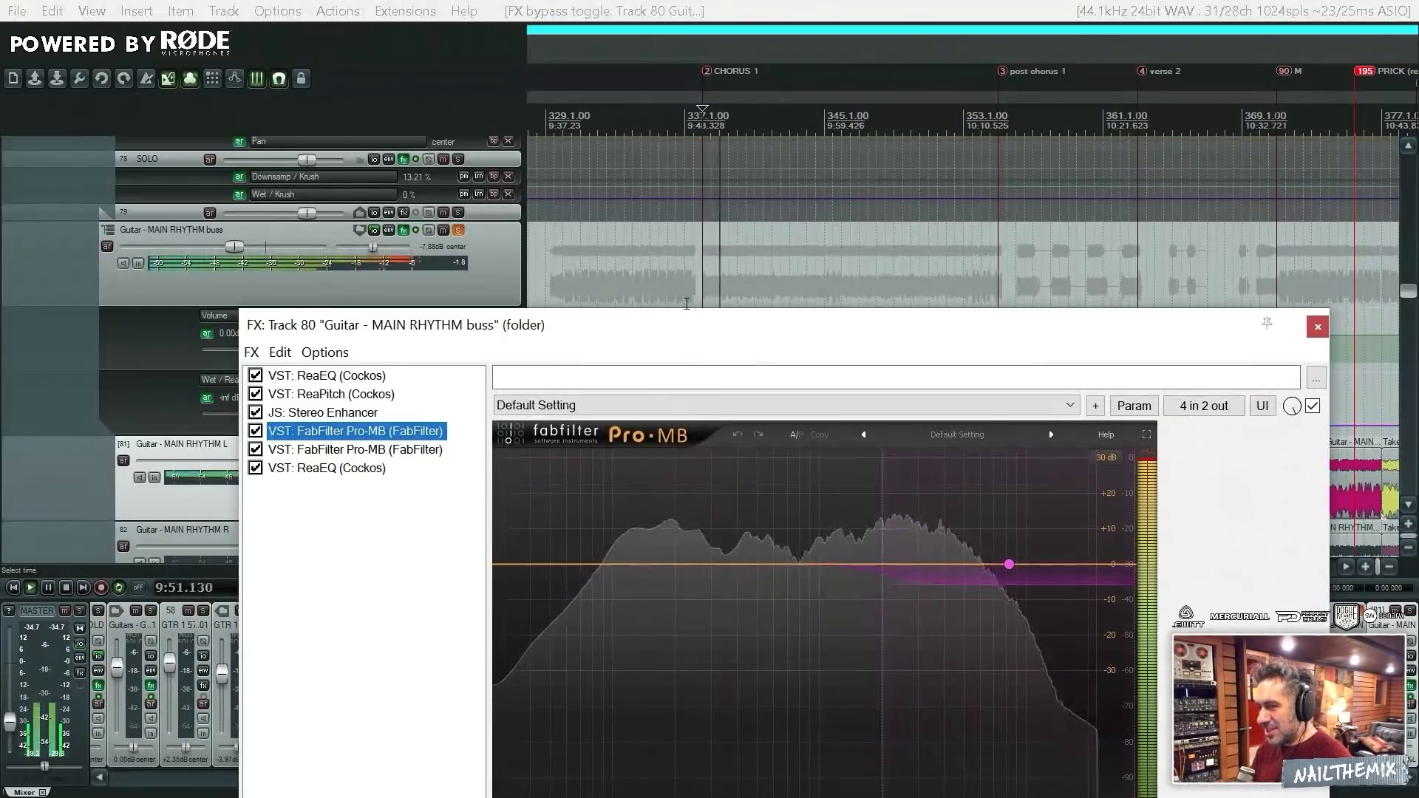
{"action": "left_click", "coordinate": [296, 470]}
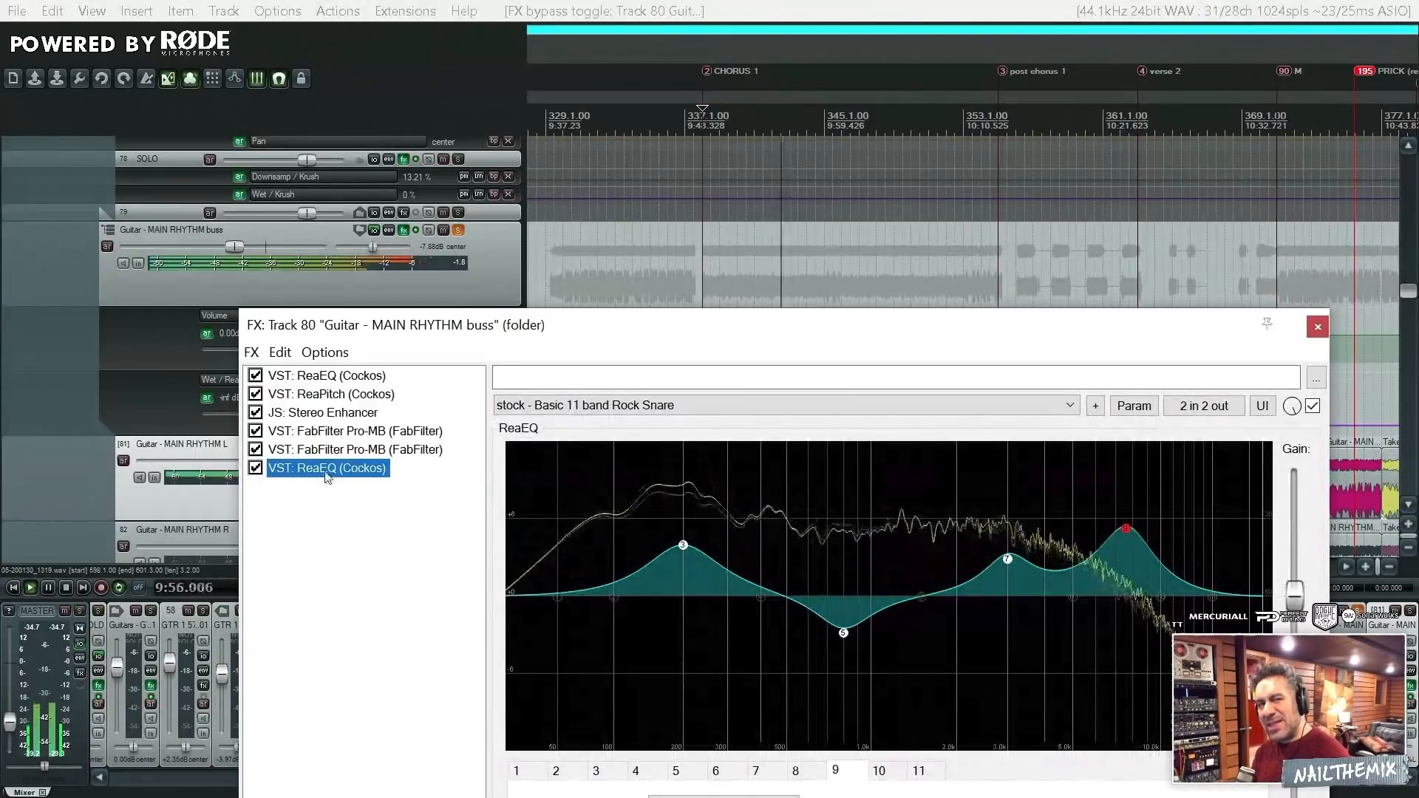
{"action": "key", "text": "space"}
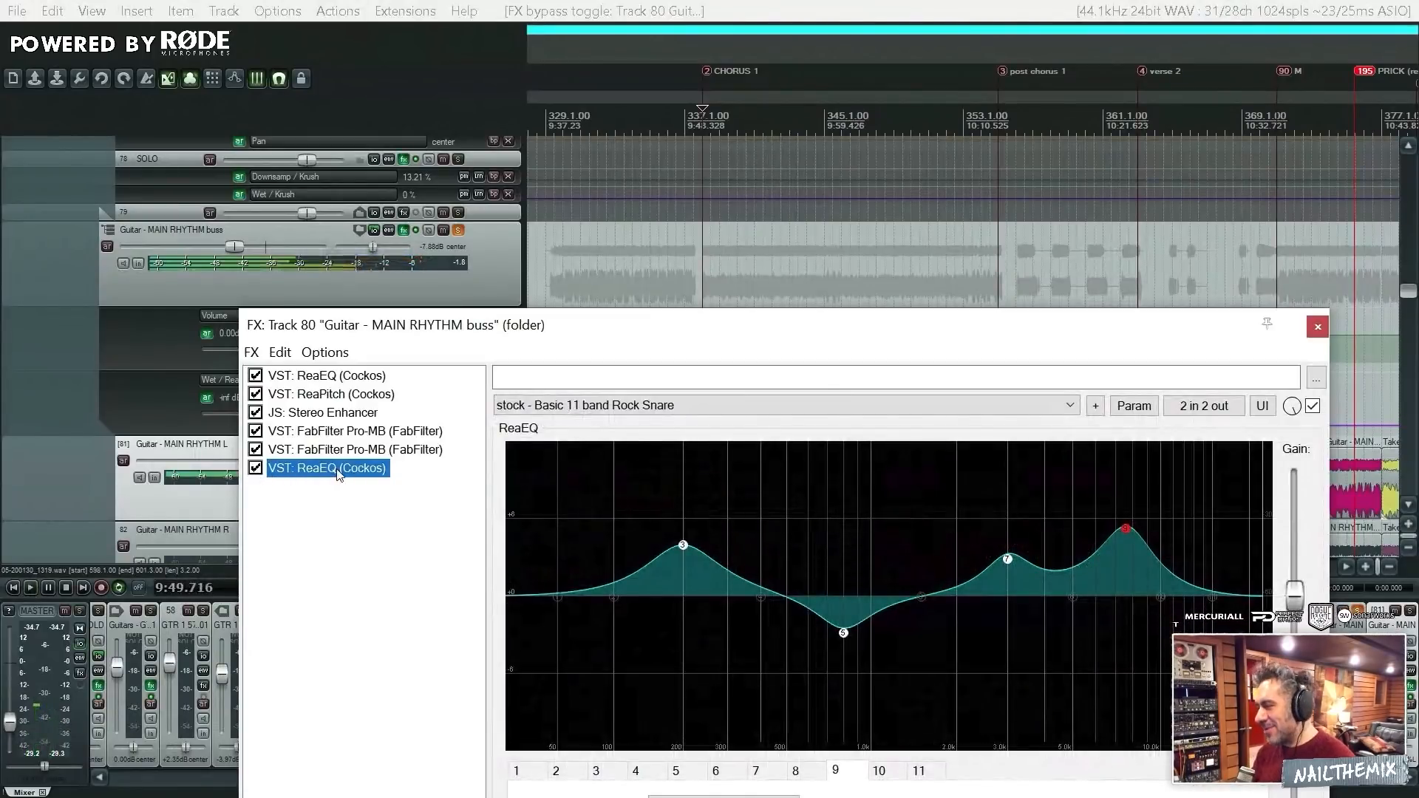
Compare the settings of the two FabFilter Pro-MB plugins, ending on the first one
{"action": "left_click", "coordinate": [369, 430]}
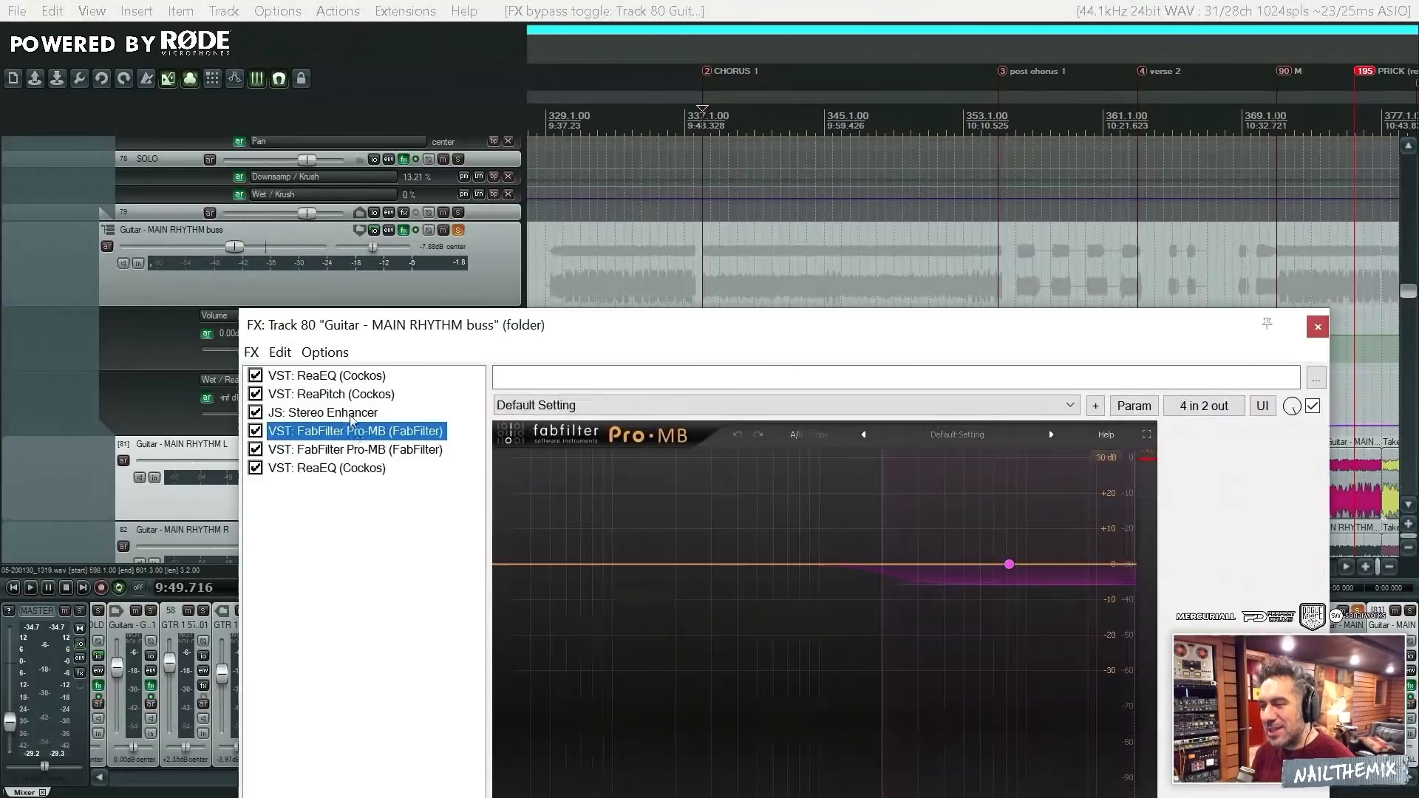
{"action": "left_click", "coordinate": [395, 451]}
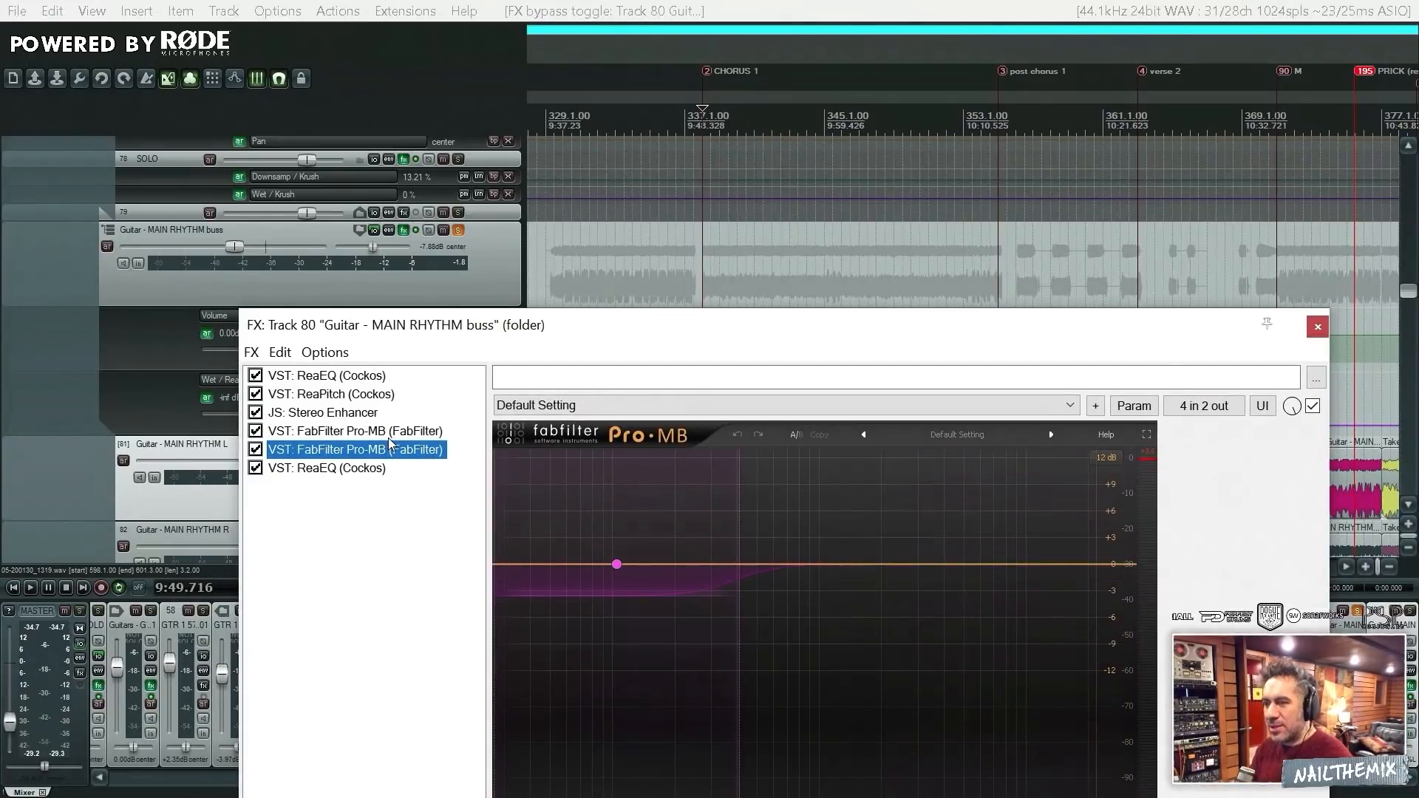
{"action": "left_click", "coordinate": [328, 414]}
{"action": "left_click", "coordinate": [326, 433]}
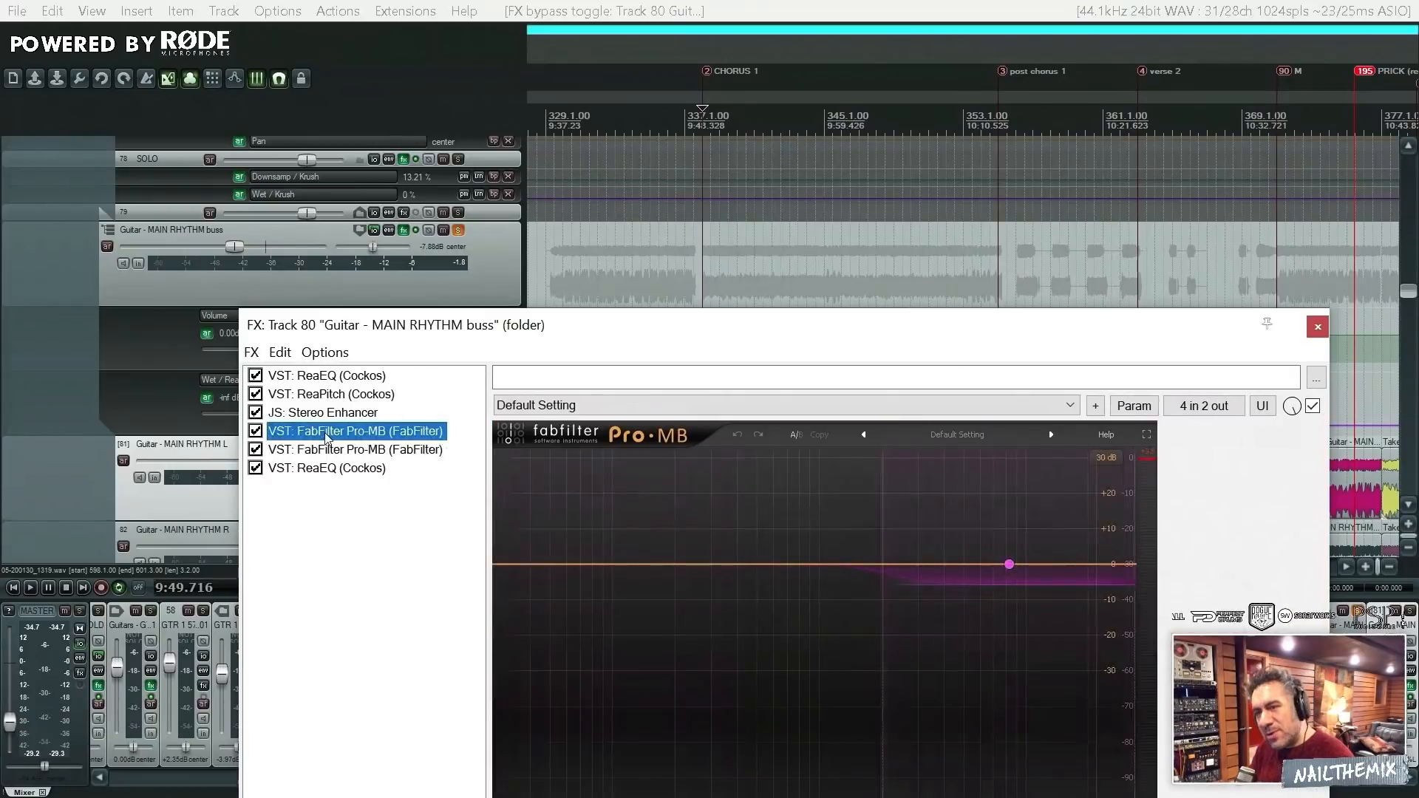
{"action": "left_click", "coordinate": [375, 451]}
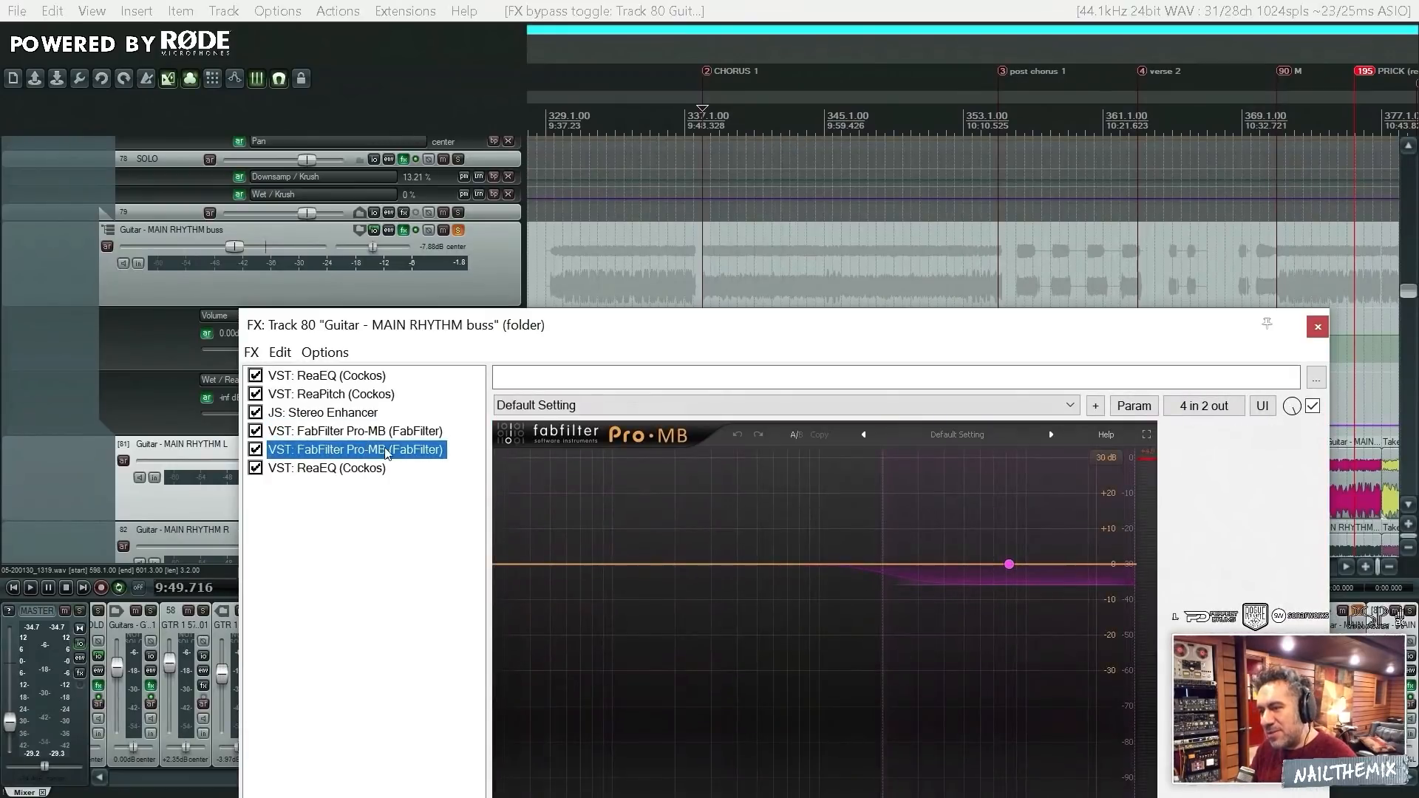
{"action": "left_click", "coordinate": [421, 433]}
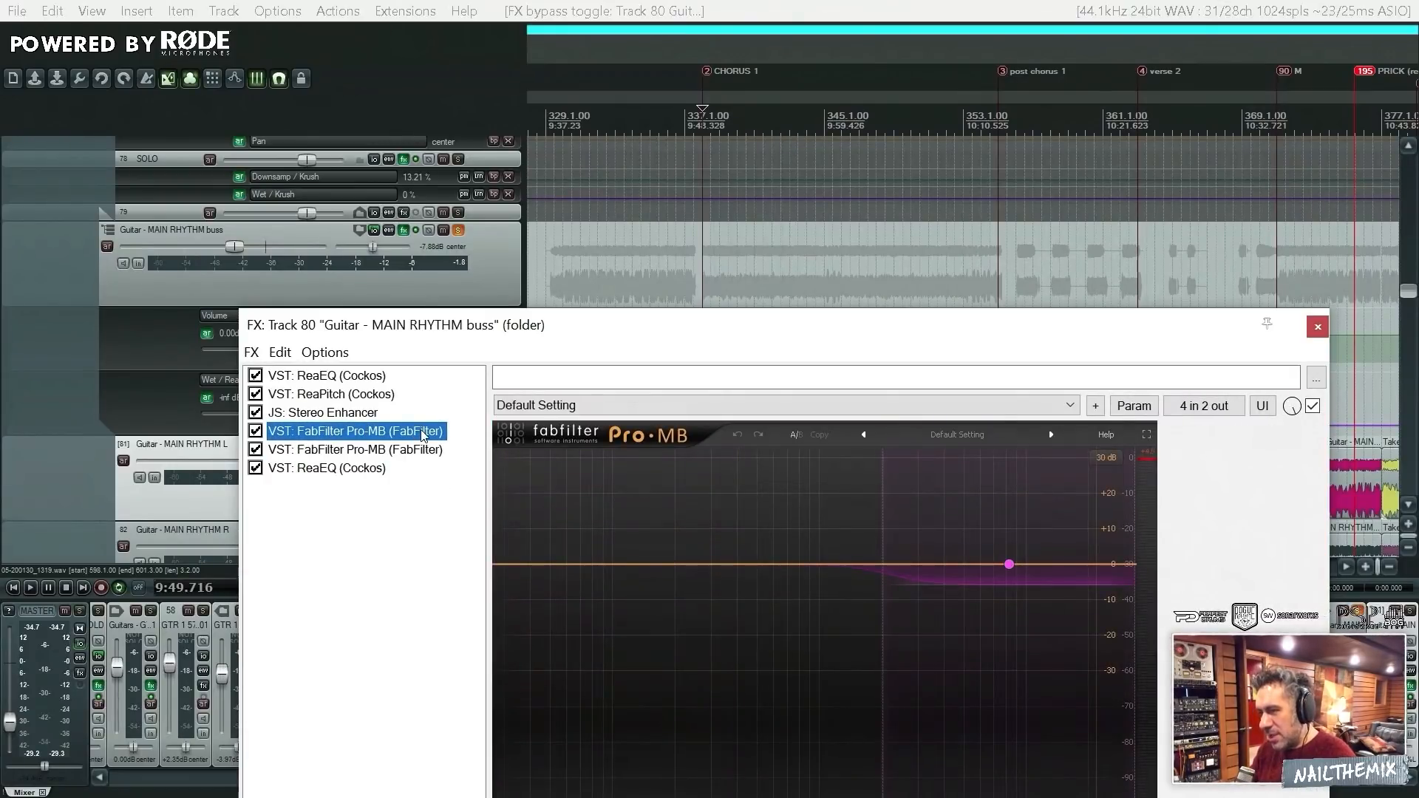
Open the Band 1 controls in the first Pro-MB to inspect its compression, and close the effects chain window
{"action": "left_click_drag", "start_coordinate": [944, 330], "coordinate": [959, 224]}
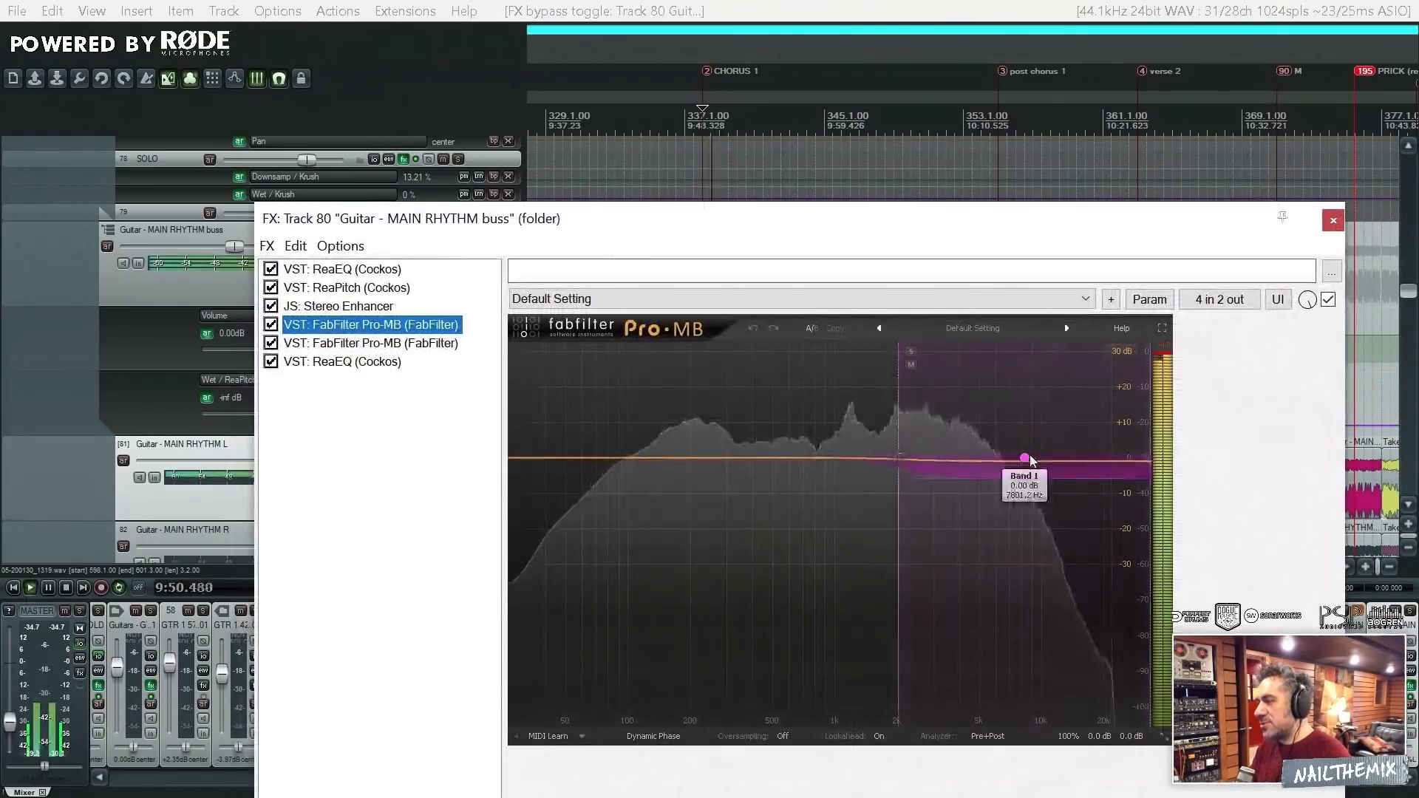
{"action": "left_click", "coordinate": [1025, 459]}
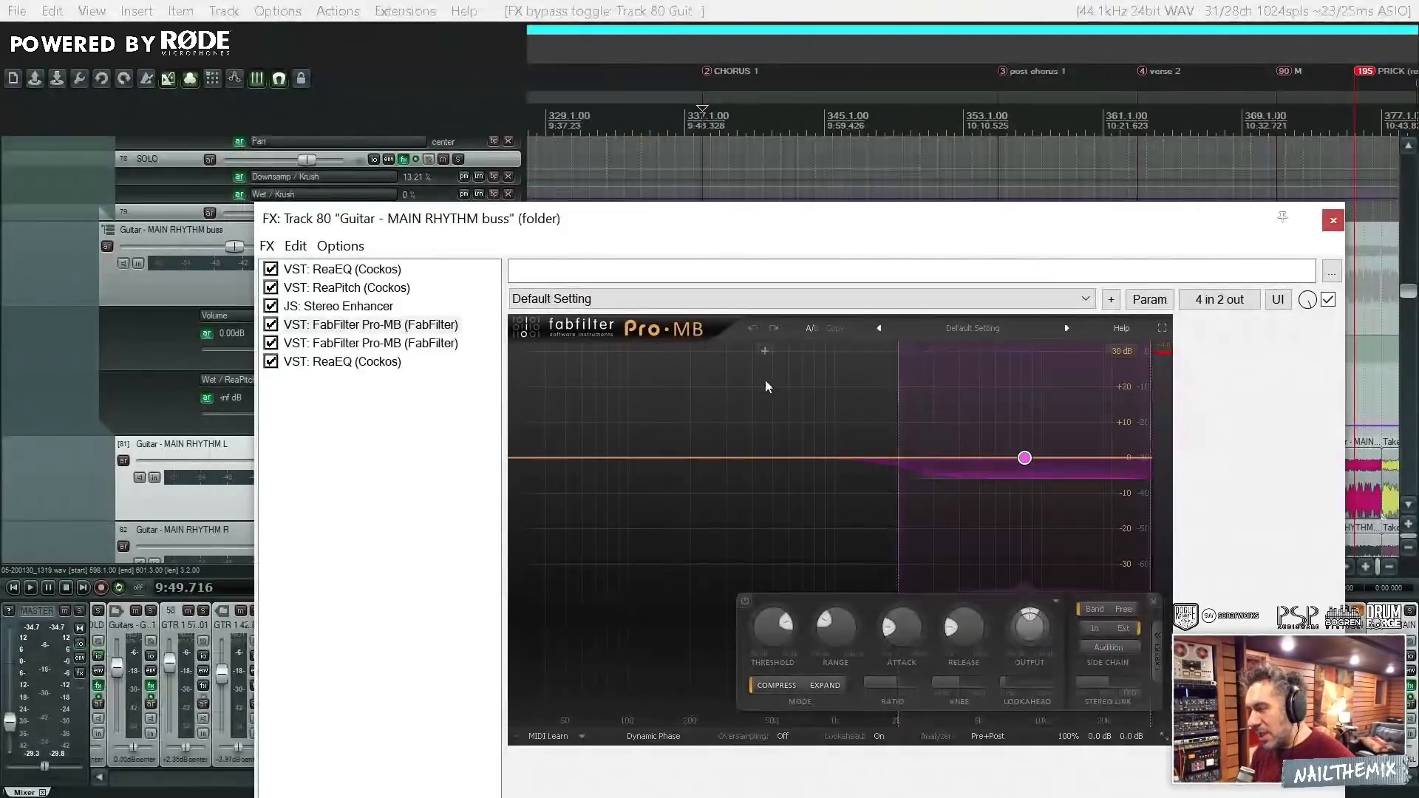
{"action": "left_click", "coordinate": [1335, 221]}
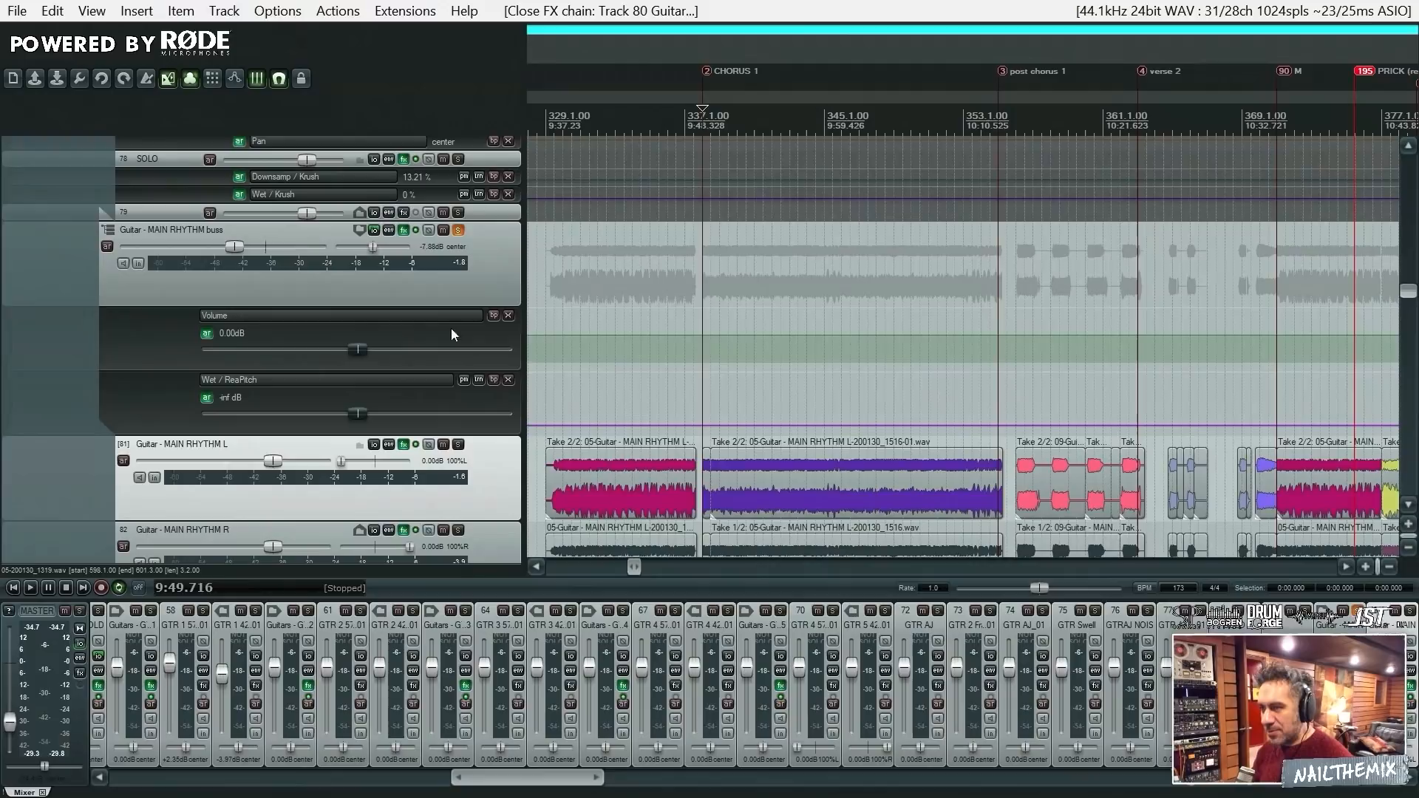
Inspect the MAIN RHYTHM buss routing with its receive from Vocals, and view the vocal tracks before returning to the buss
{"action": "left_click", "coordinate": [374, 230]}
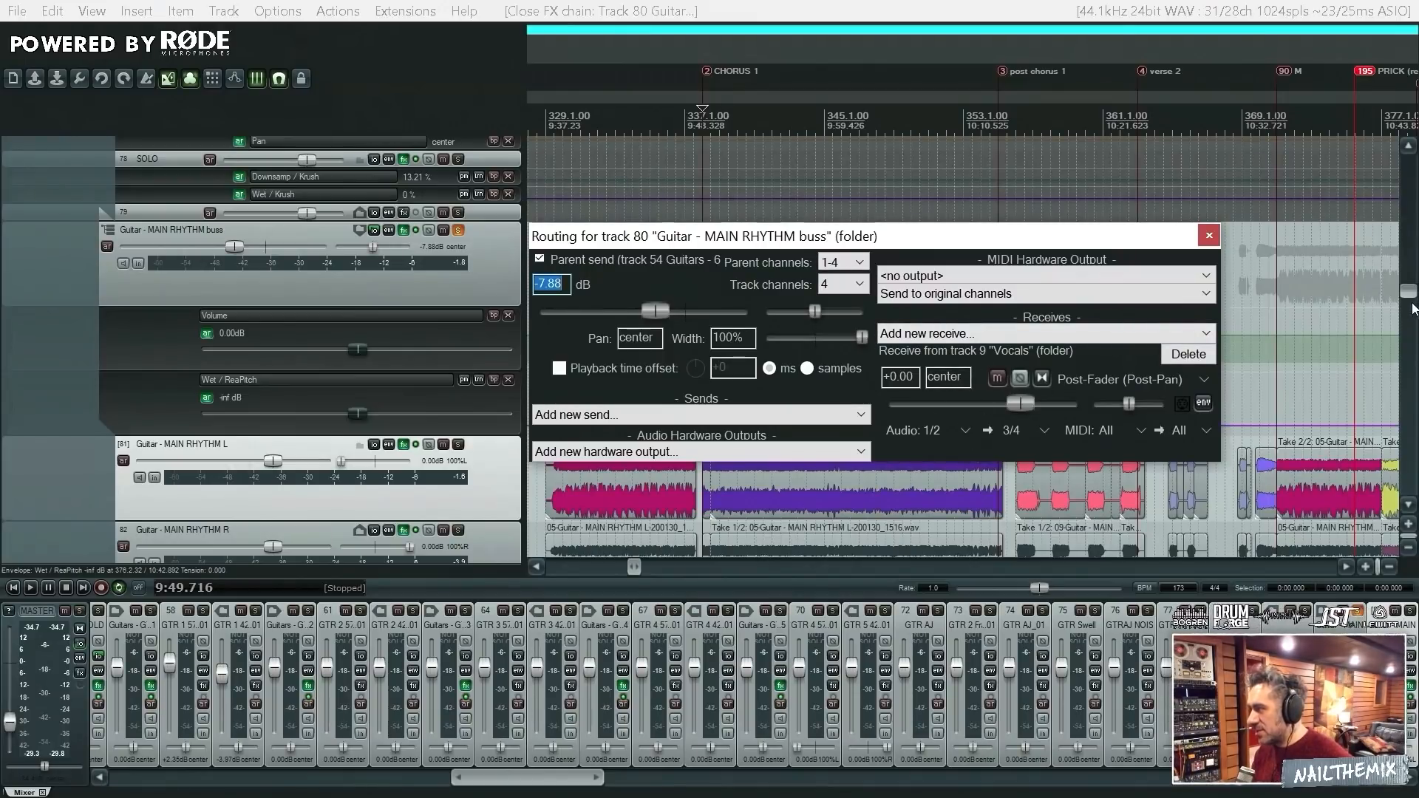
{"action": "left_click_drag", "start_coordinate": [1409, 291], "coordinate": [1409, 211]}
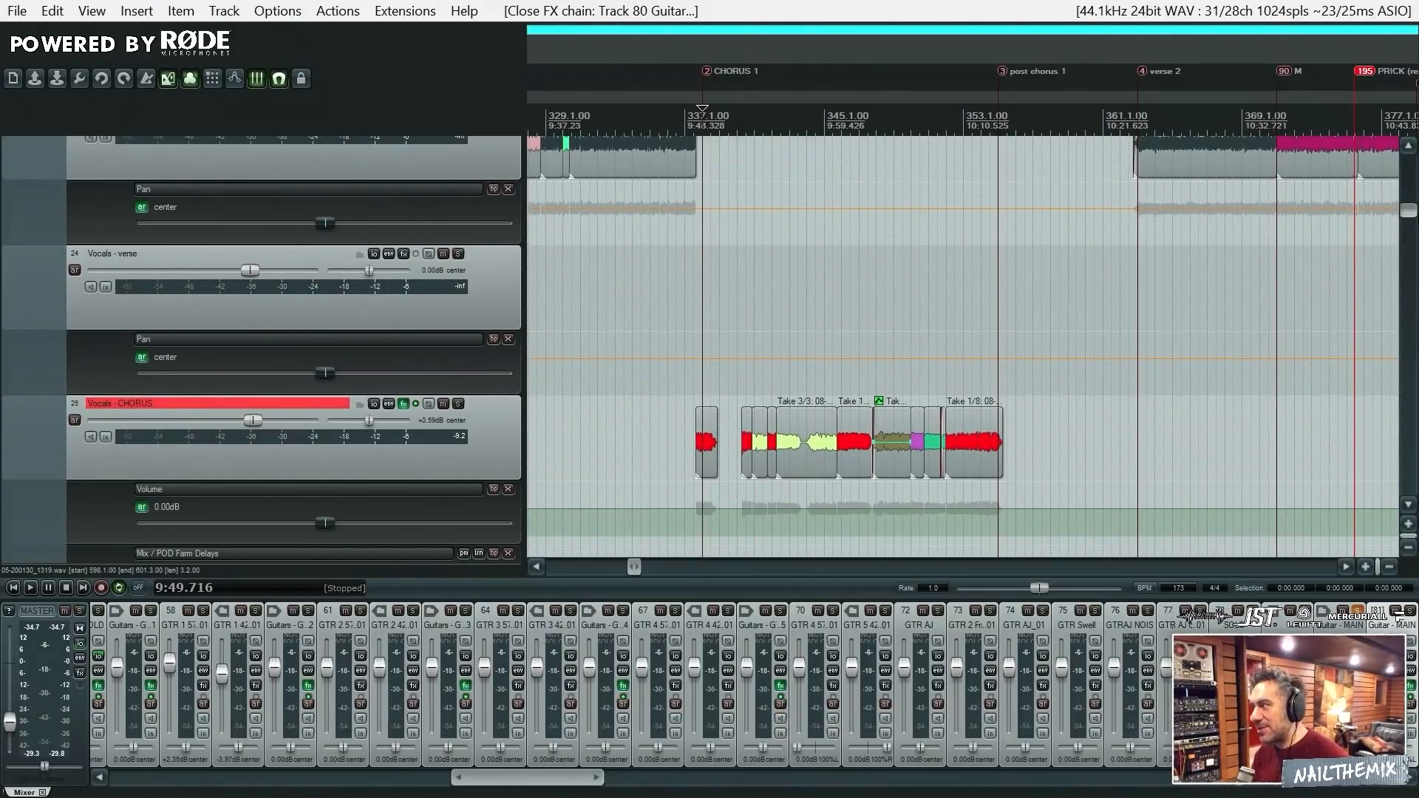
{"action": "left_click_drag", "start_coordinate": [1409, 211], "coordinate": [1411, 276]}
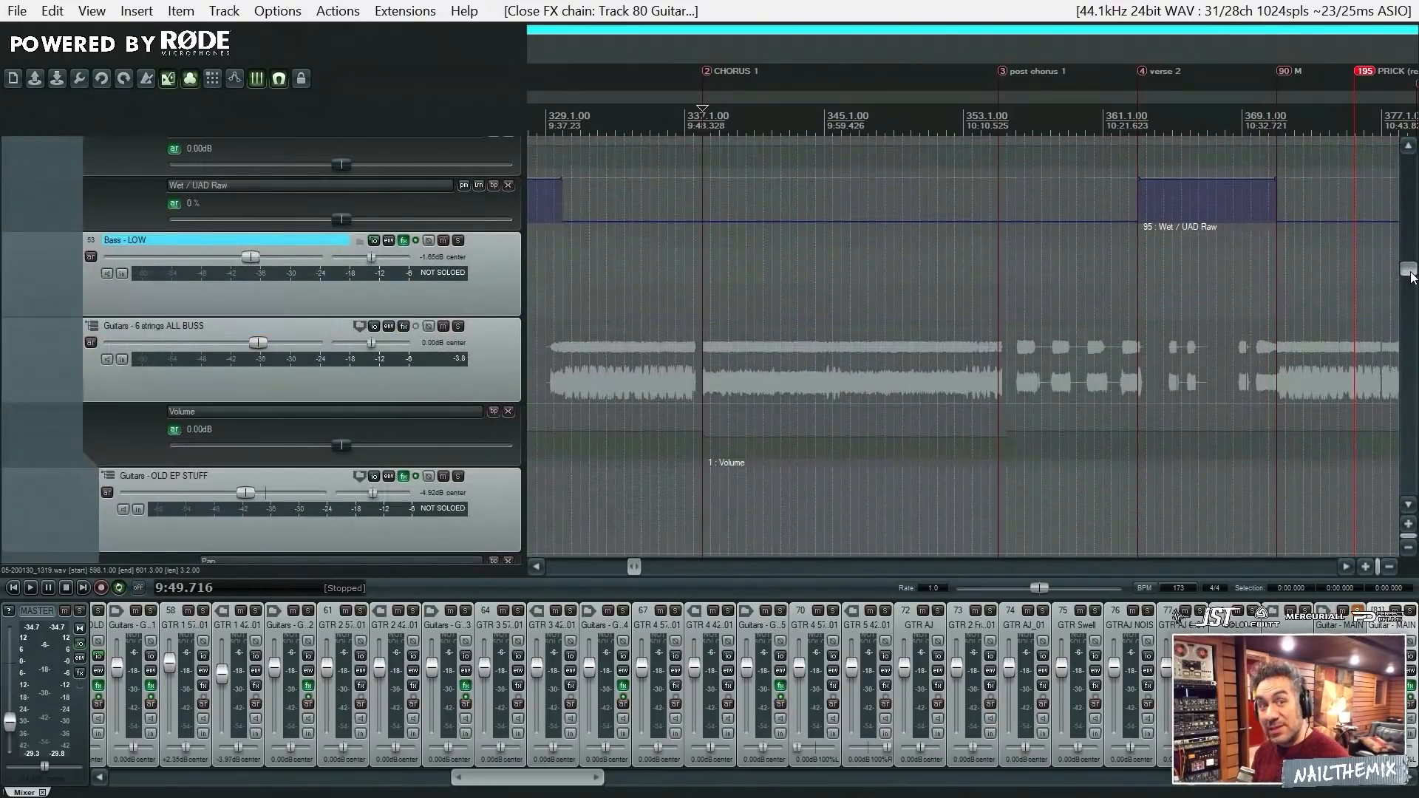
{"action": "left_click_drag", "start_coordinate": [1411, 276], "coordinate": [1411, 296]}
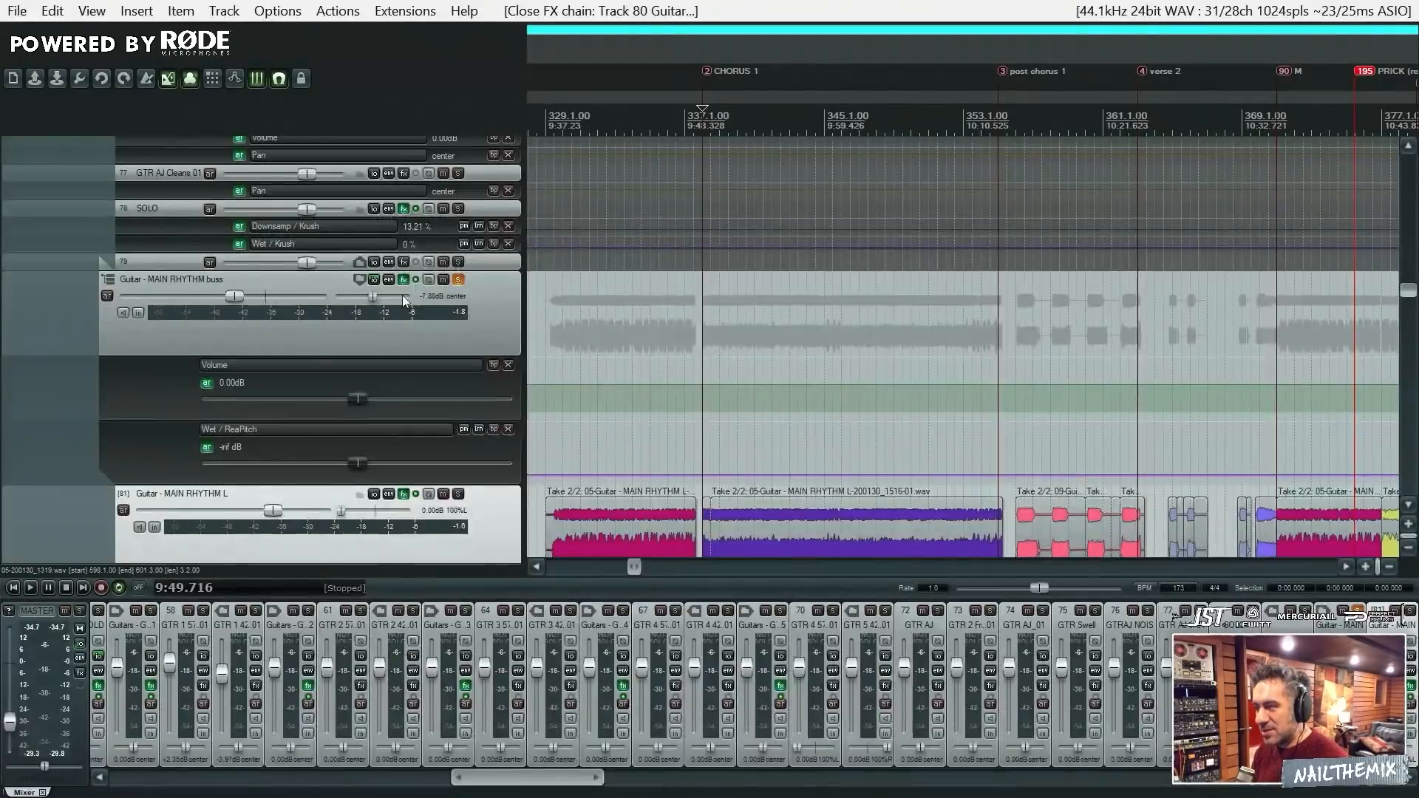
Reopen the MAIN RHYTHM buss effects chain, watch the first Pro-MB's Band 1 during playback, and move the window clear of the tracks
{"action": "left_click", "coordinate": [404, 281]}
{"action": "key", "text": "space"}
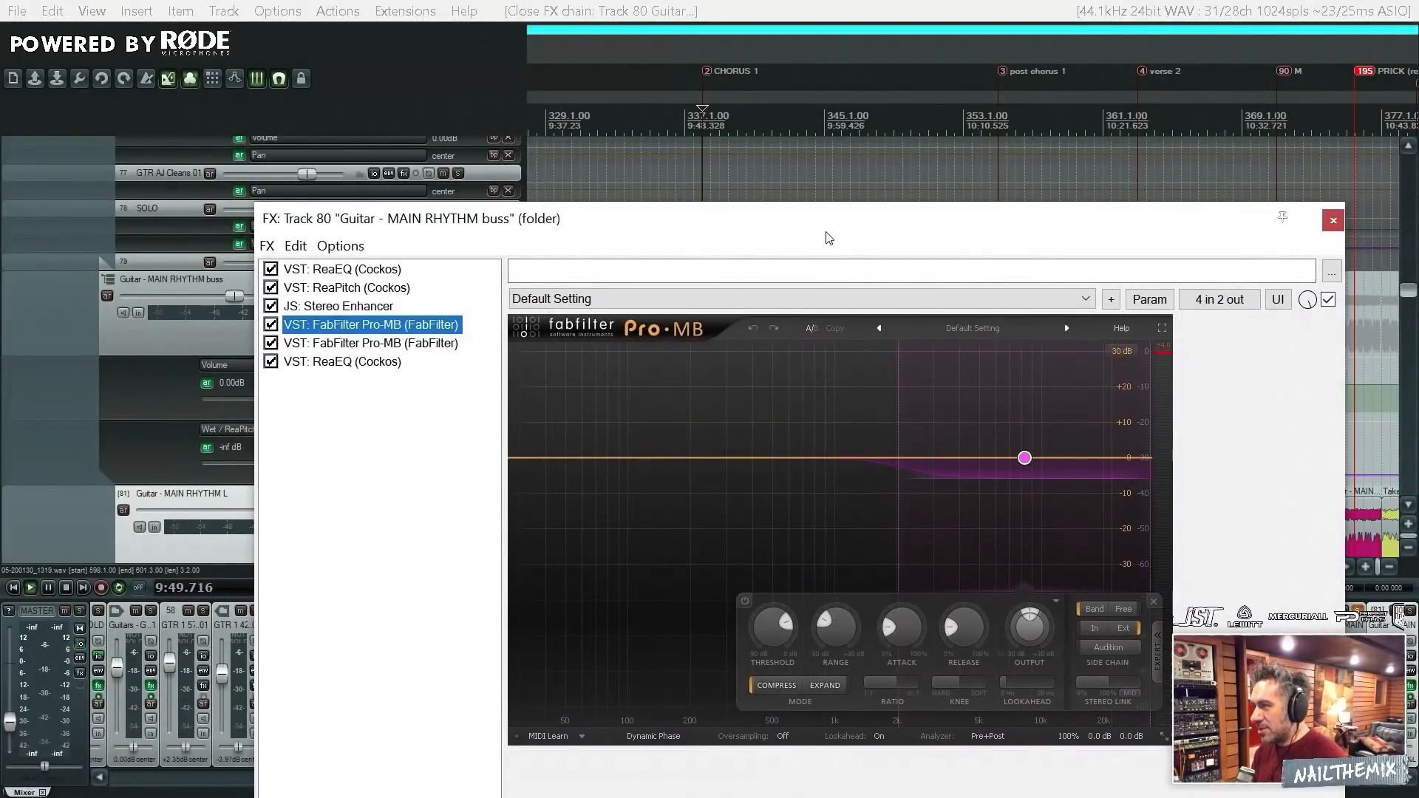
{"action": "mouse_move", "coordinate": [1032, 468]}
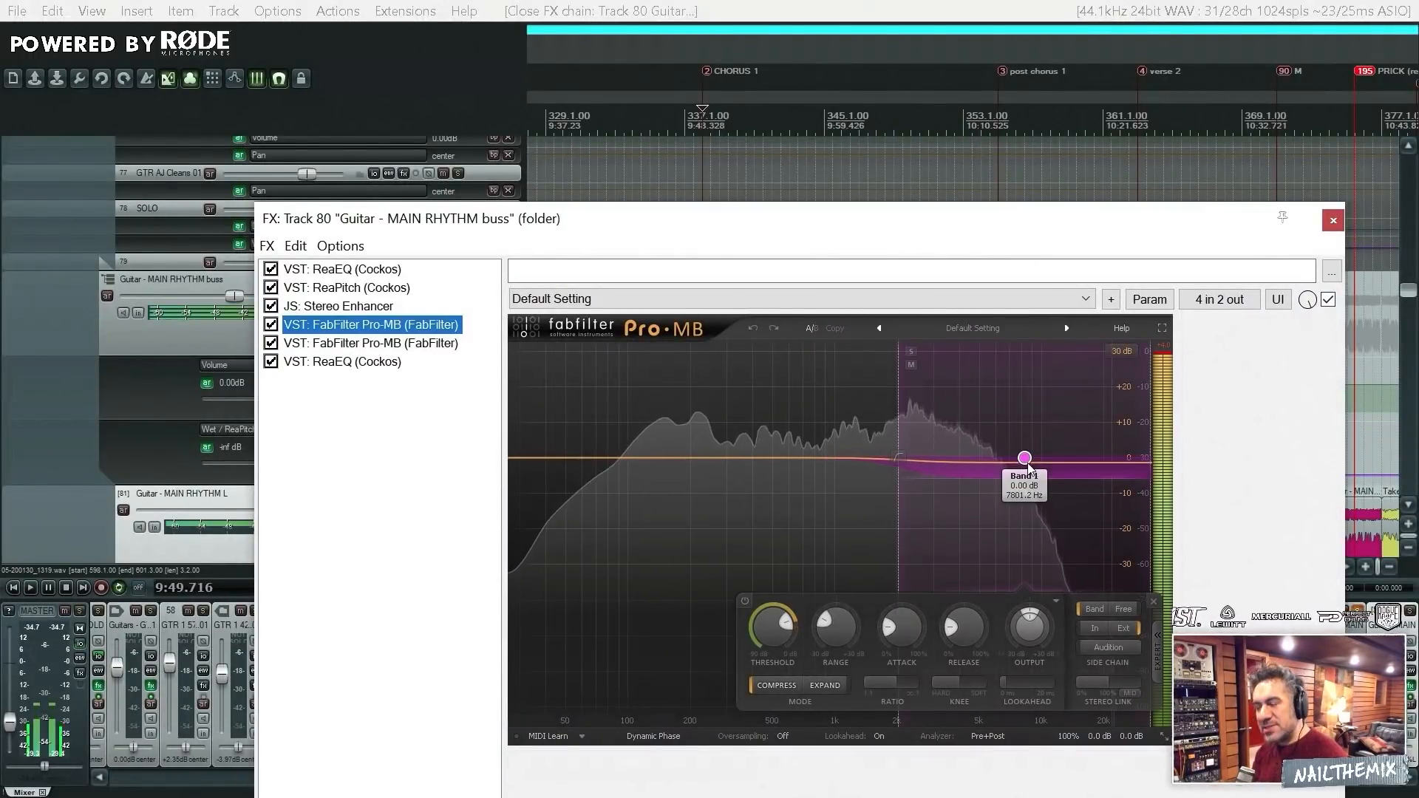
{"action": "key", "text": "space"}
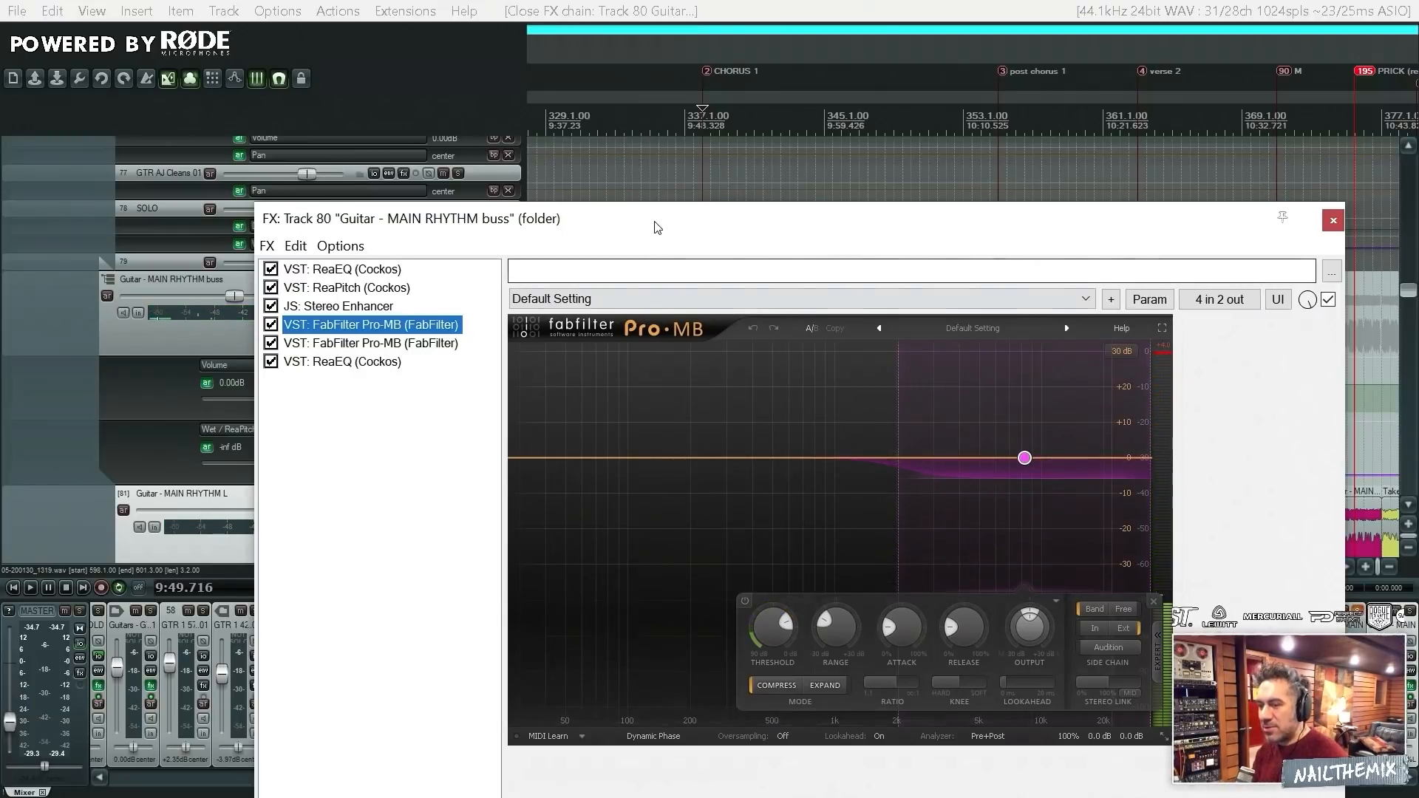
{"action": "left_click_drag", "start_coordinate": [655, 222], "coordinate": [830, 729]}
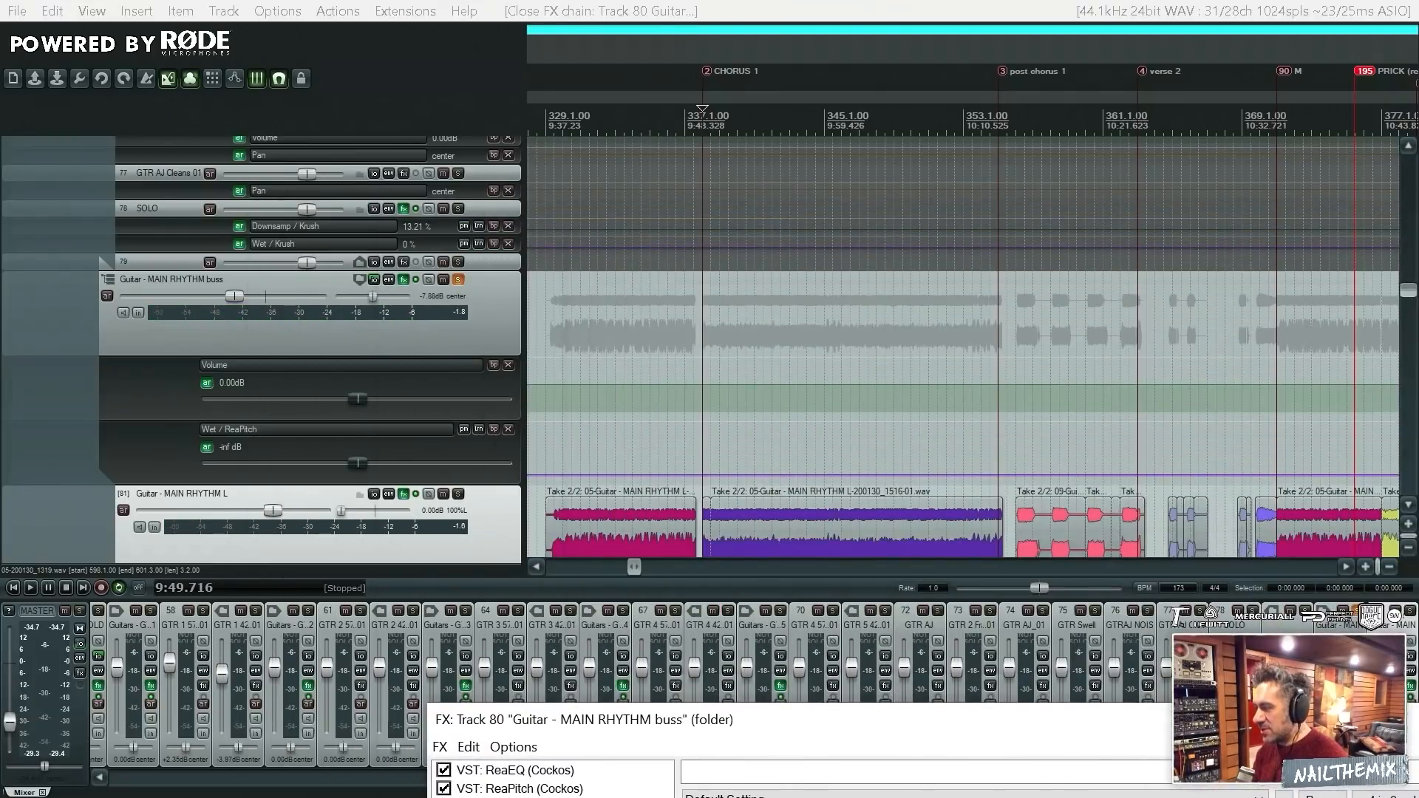
Unsolo the MAIN RHYTHM buss and play the chorus in the full mix while watching Band 1 of the first Pro-MB
{"action": "left_click", "coordinate": [458, 280]}
{"action": "left_click_drag", "start_coordinate": [1296, 720], "coordinate": [840, 282]}
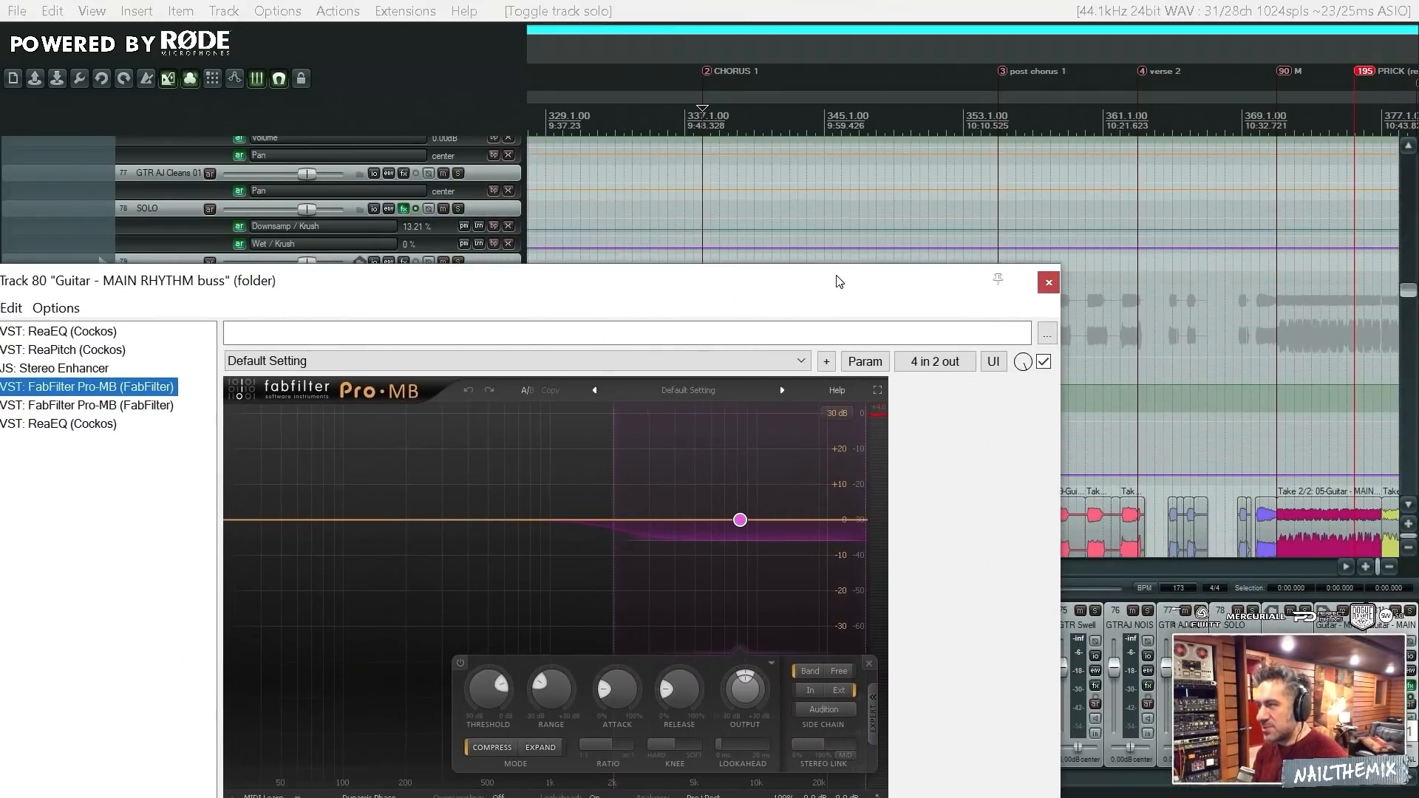
{"action": "key", "text": "space"}
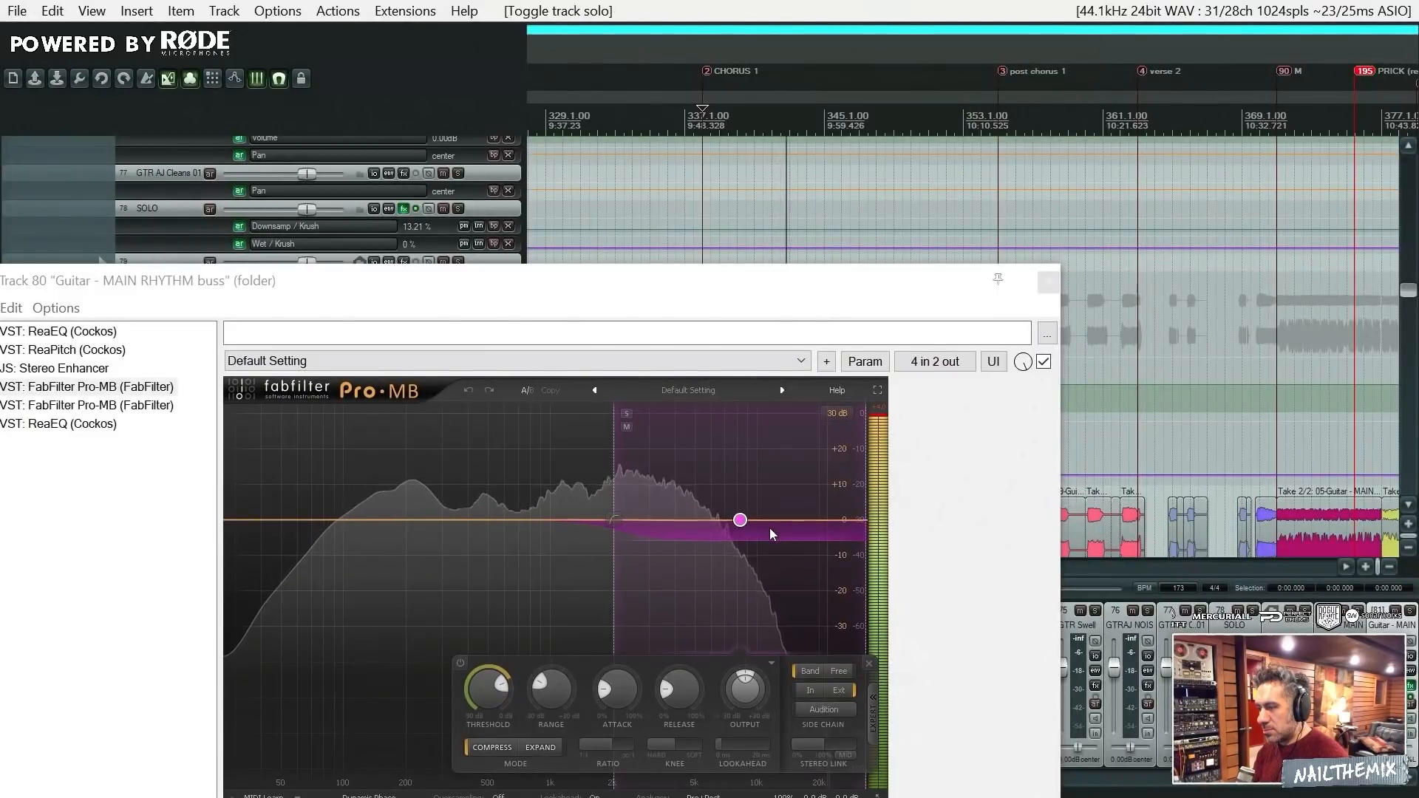
{"action": "key", "text": "space"}
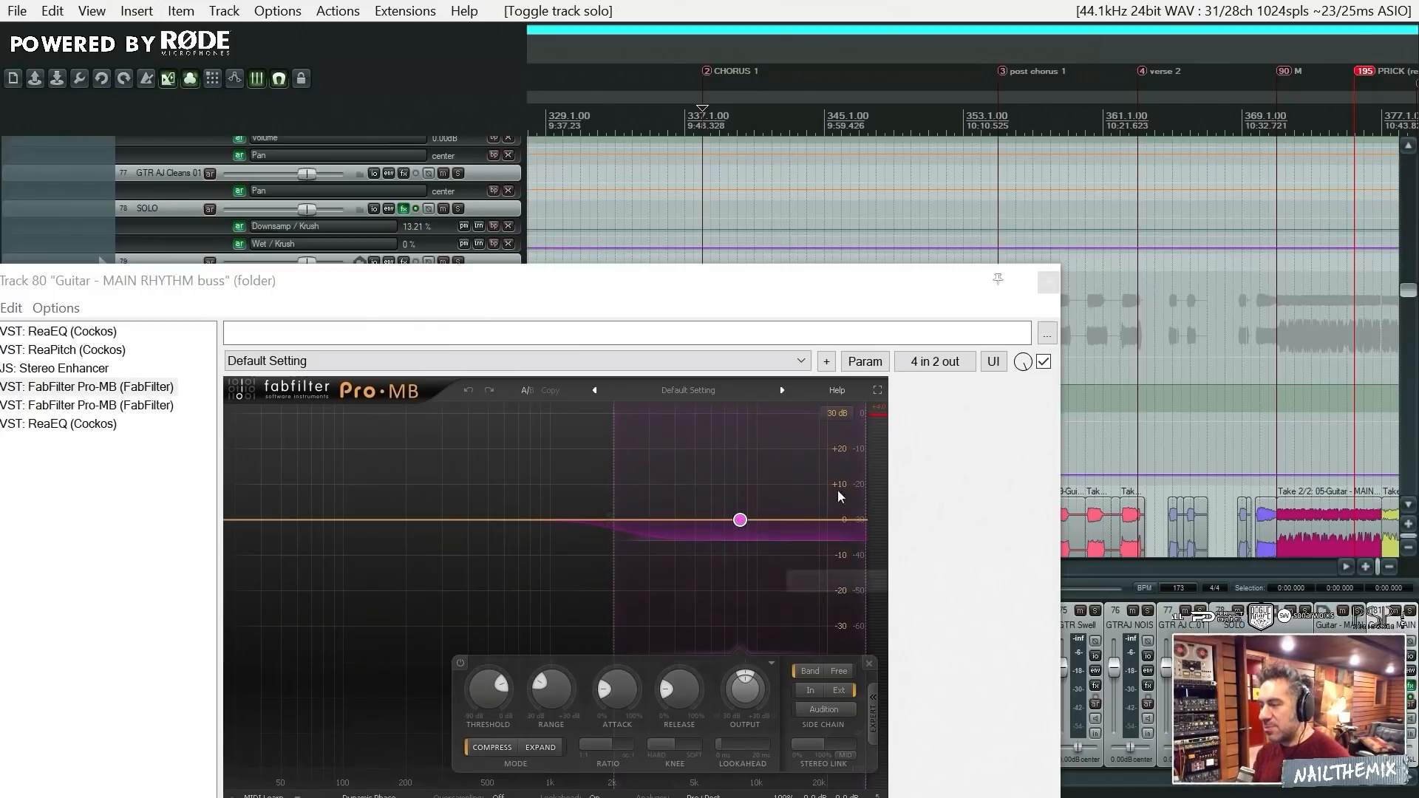
{"action": "mouse_move", "coordinate": [753, 539]}
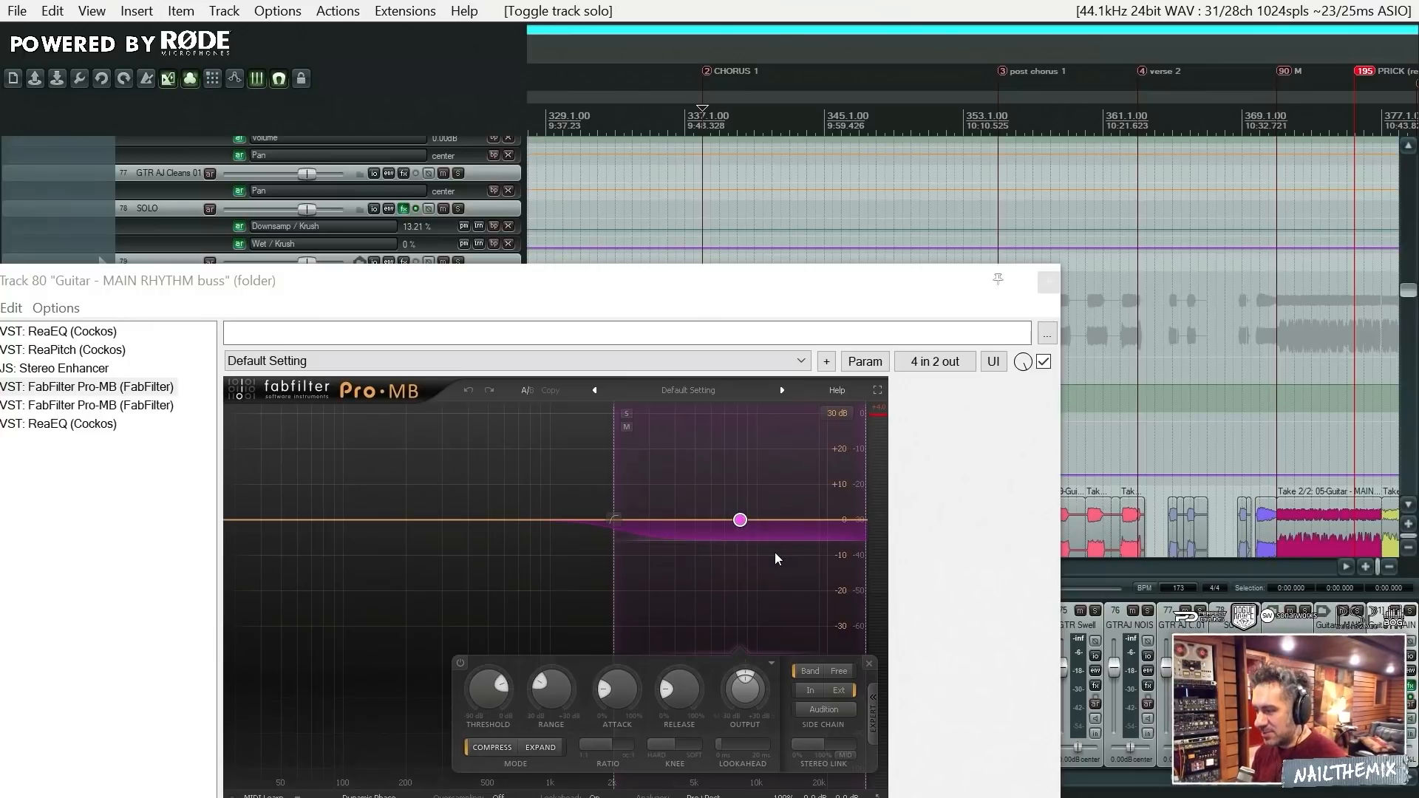
{"action": "key", "text": "space"}
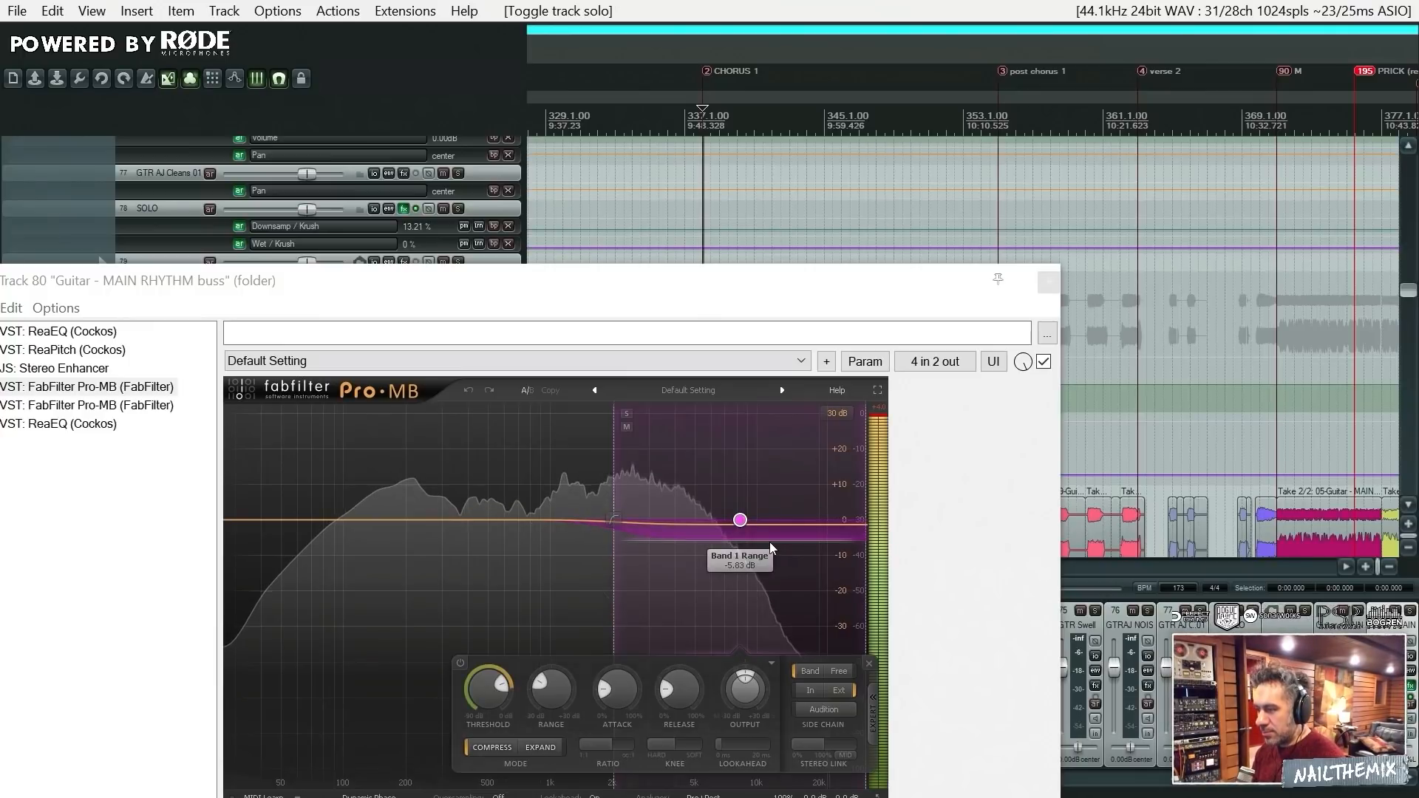
Exaggerate Band 1's compression in the first Pro-MB with a lower threshold and deeper range during playback, and undo both changes
{"action": "left_click_drag", "start_coordinate": [502, 685], "coordinate": [494, 676]}
{"action": "left_click_drag", "start_coordinate": [540, 683], "coordinate": [543, 710]}
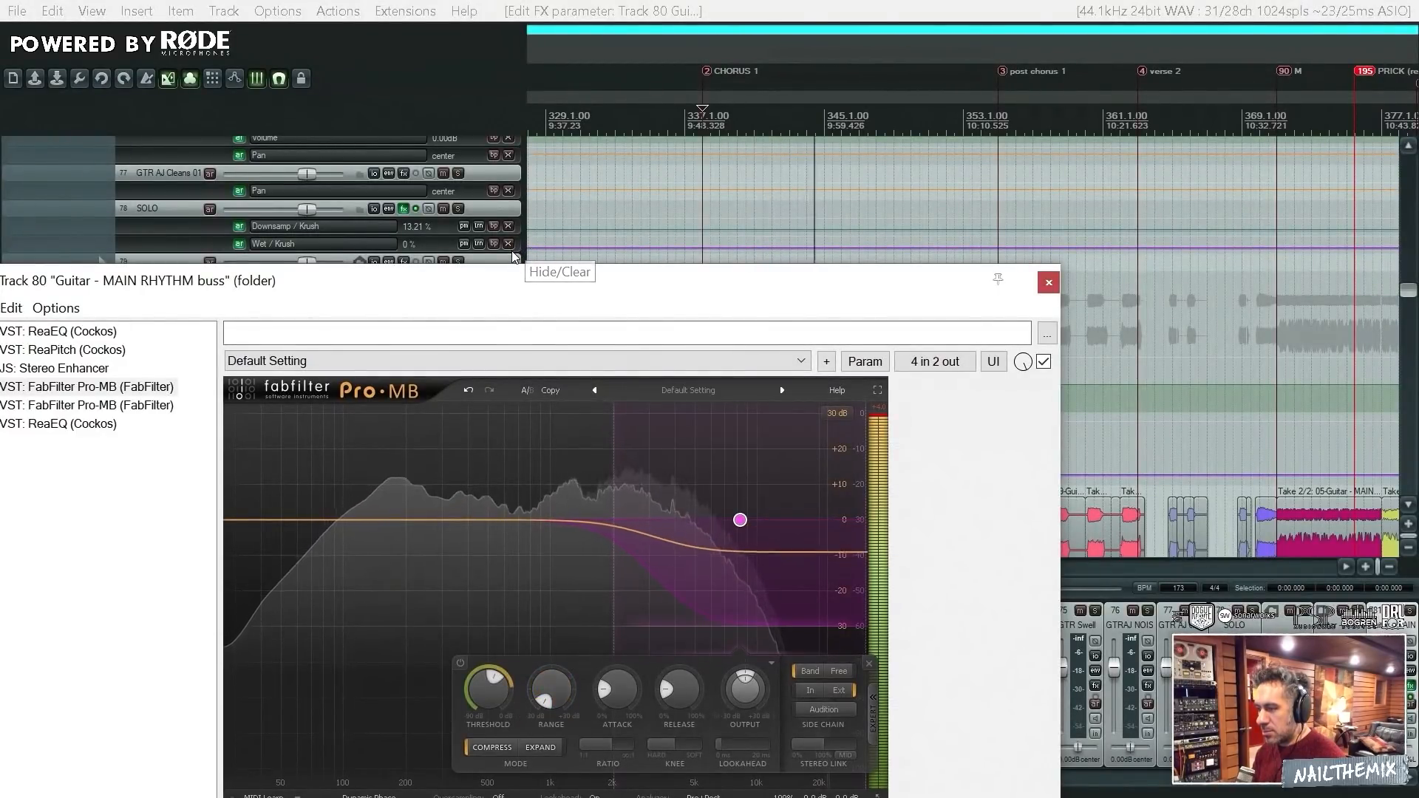
{"action": "key", "text": "space"}
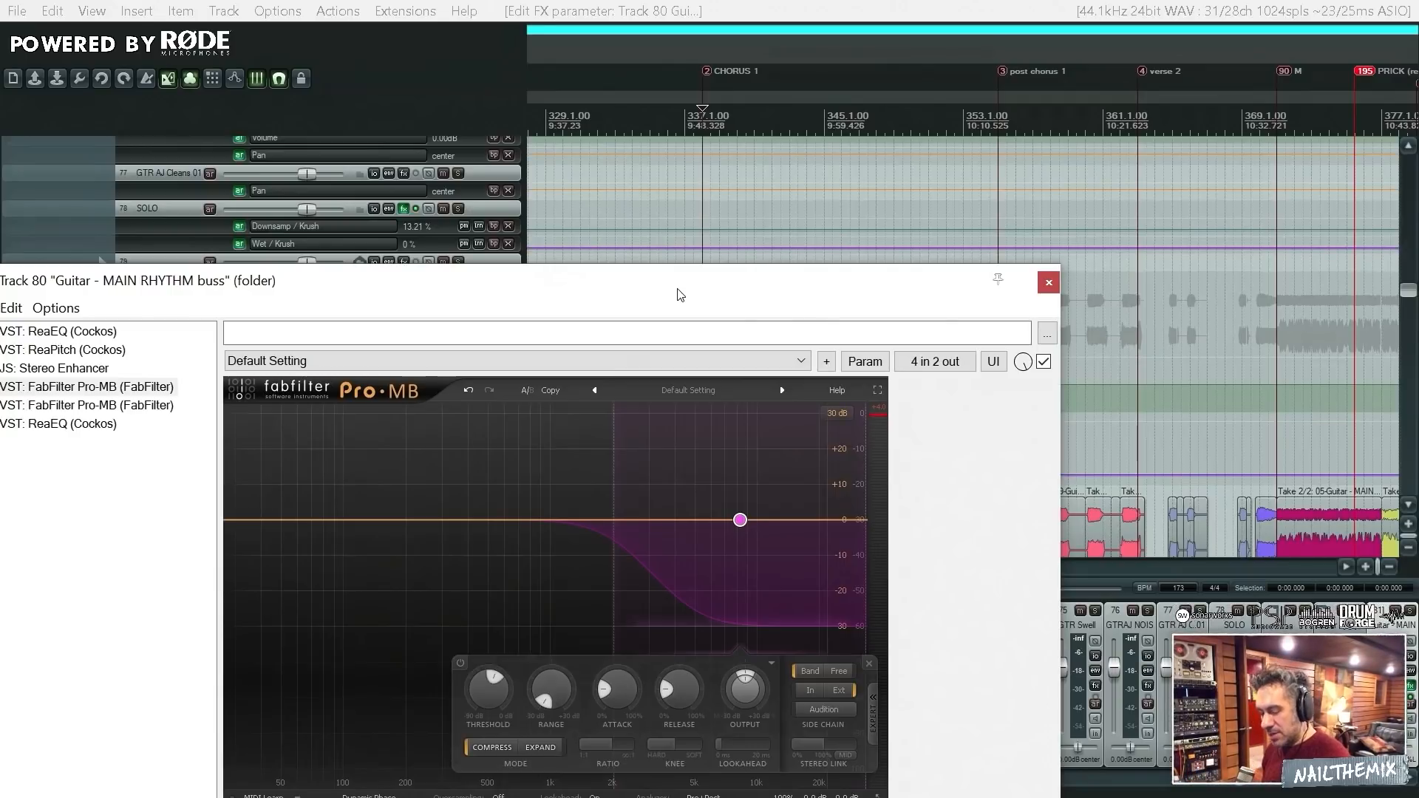
{"action": "key", "text": "ctrl+z"}
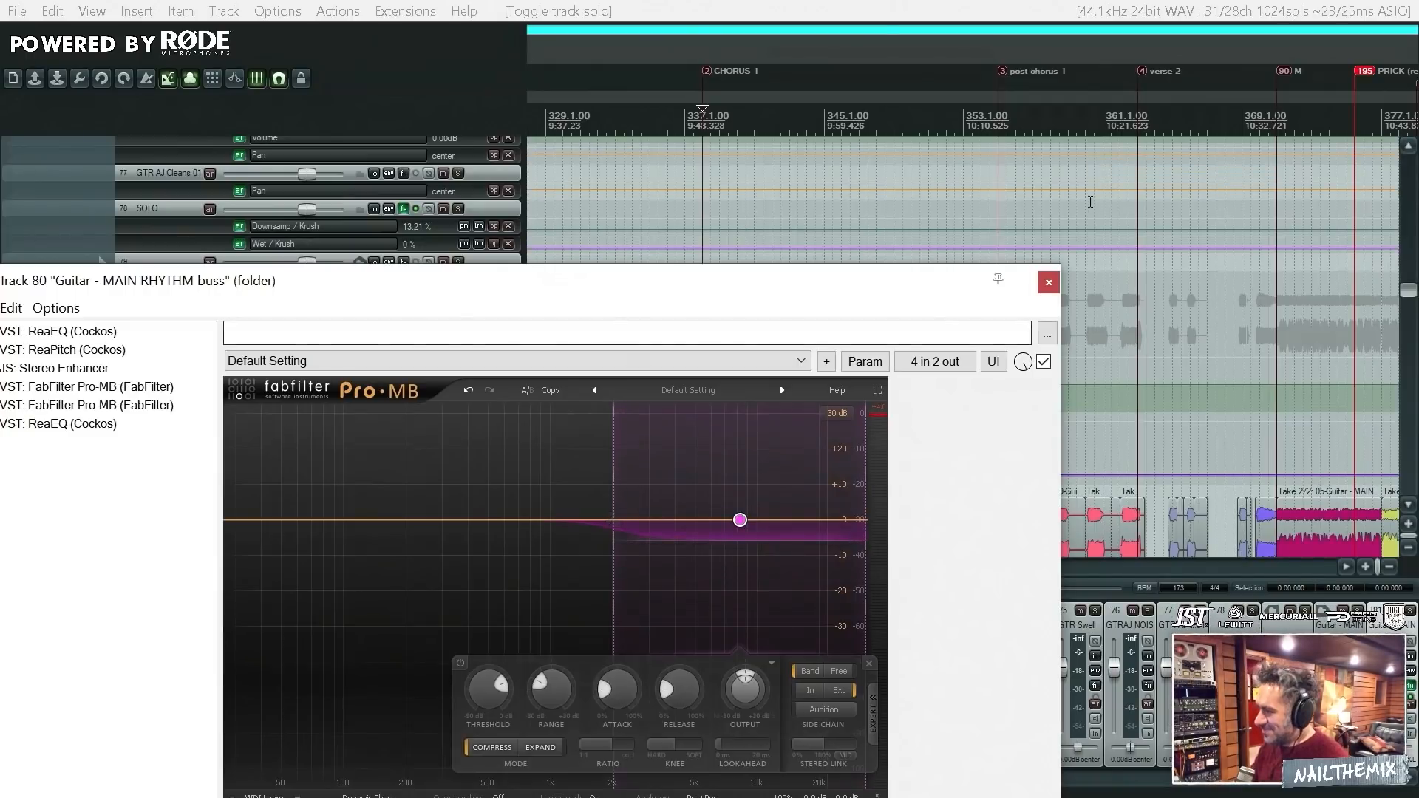
Reopen the MAIN RHYTHM buss effects chain on the second Pro-MB, play the chorus, and move the window clear of the buss controls
{"action": "left_click", "coordinate": [1049, 283]}
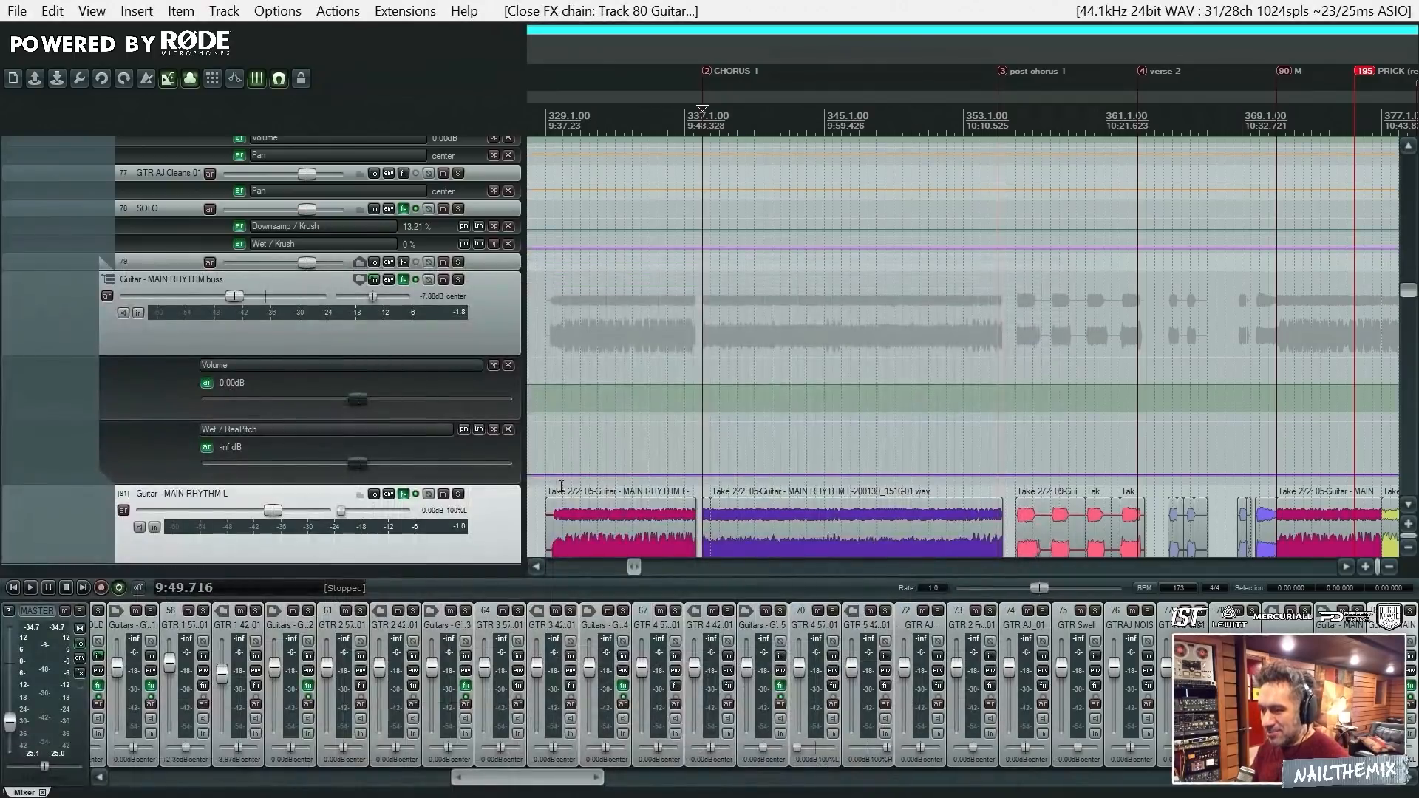
{"action": "left_click", "coordinate": [402, 282]}
{"action": "left_click", "coordinate": [399, 344]}
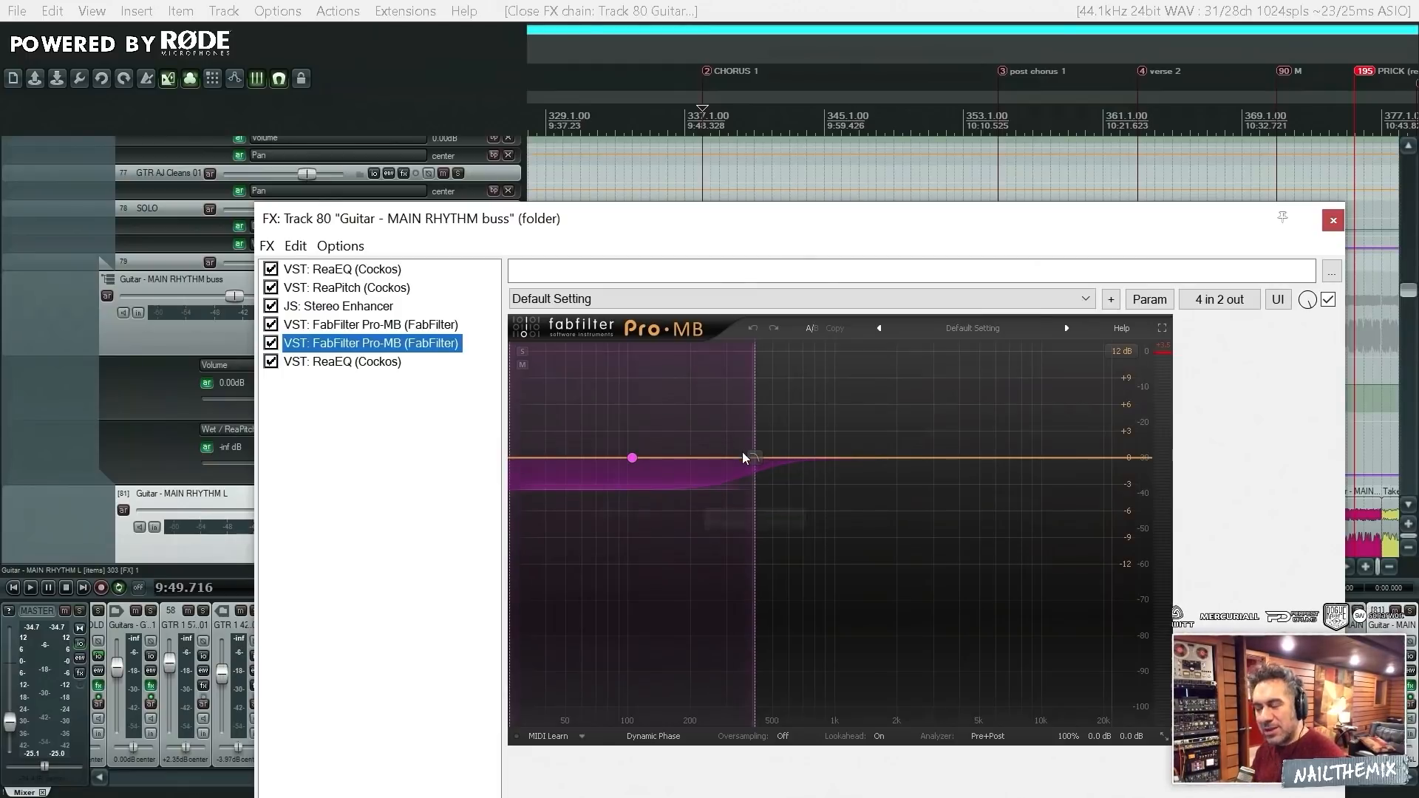
{"action": "key", "text": "space"}
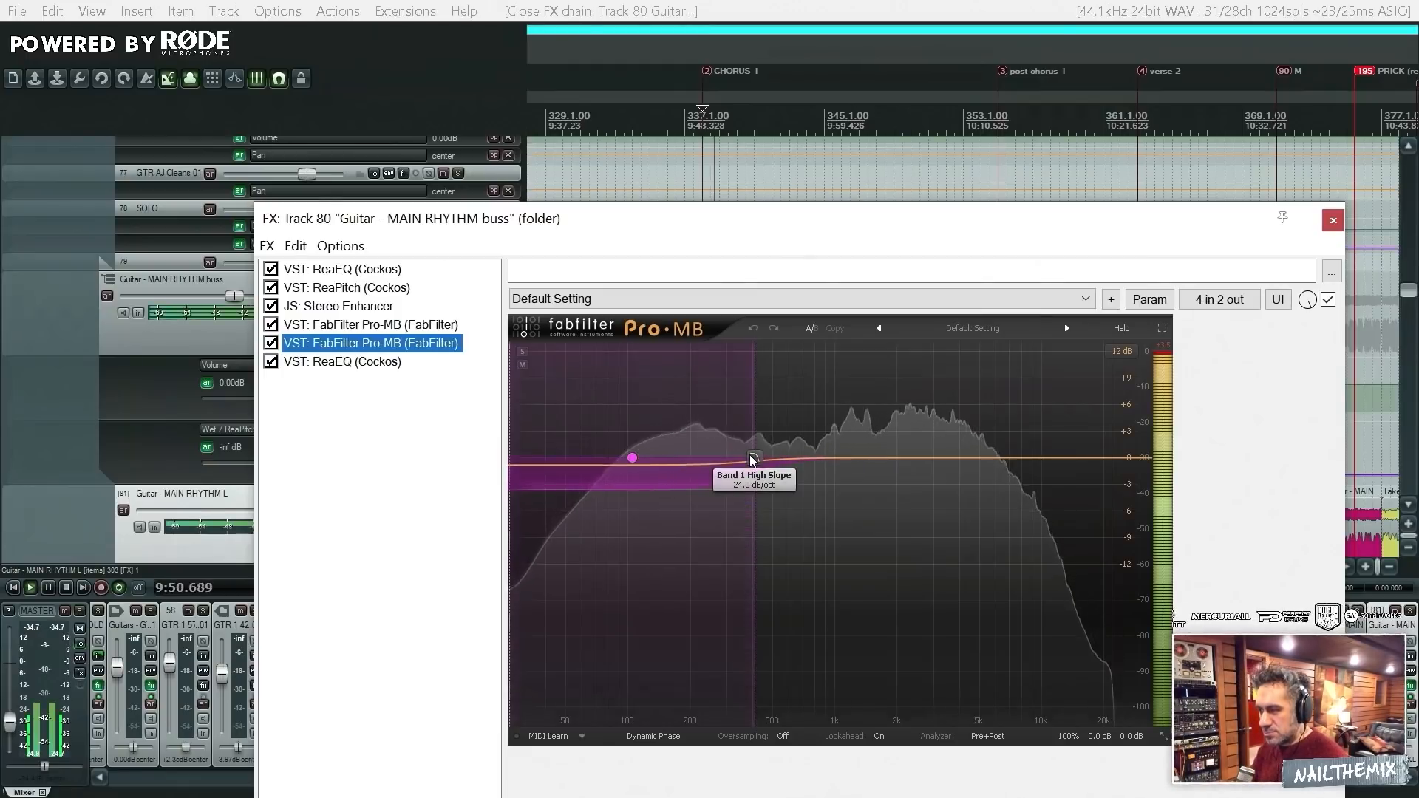
{"action": "left_click_drag", "start_coordinate": [678, 217], "coordinate": [788, 329]}
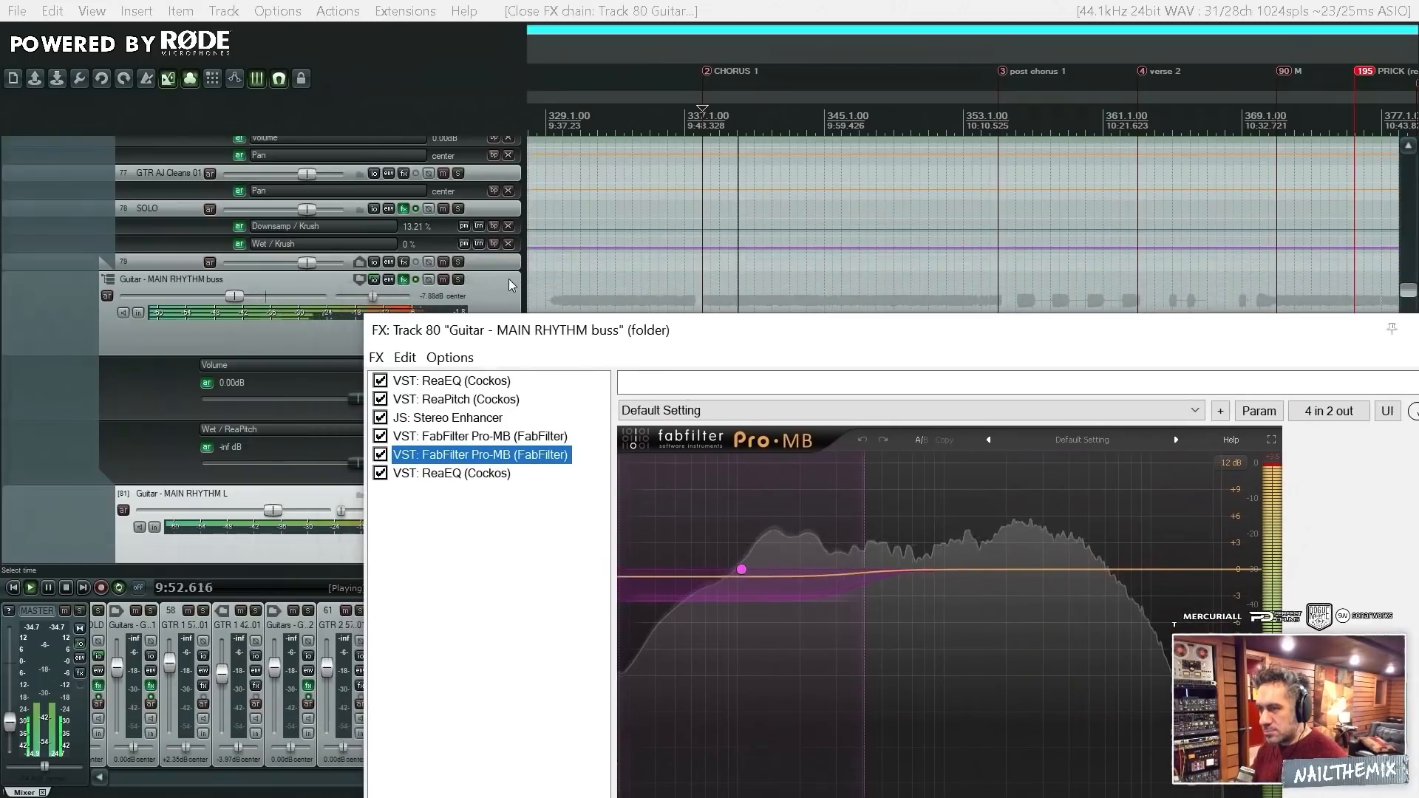
Solo the MAIN RHYTHM buss and compare the second Pro-MB bypassed and re-enabled during playback
{"action": "left_click", "coordinate": [458, 280]}
{"action": "left_click", "coordinate": [380, 455]}
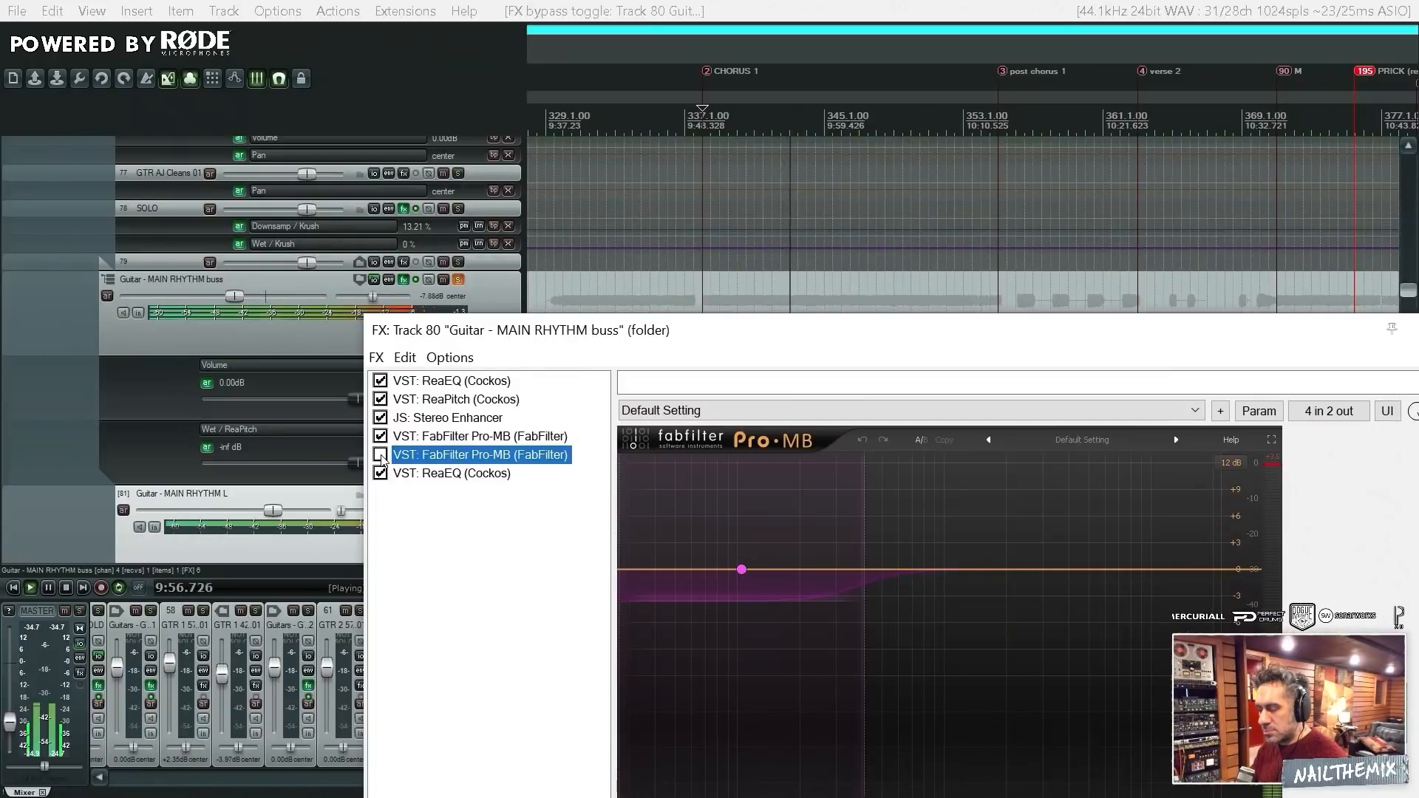
{"action": "left_click", "coordinate": [380, 454]}
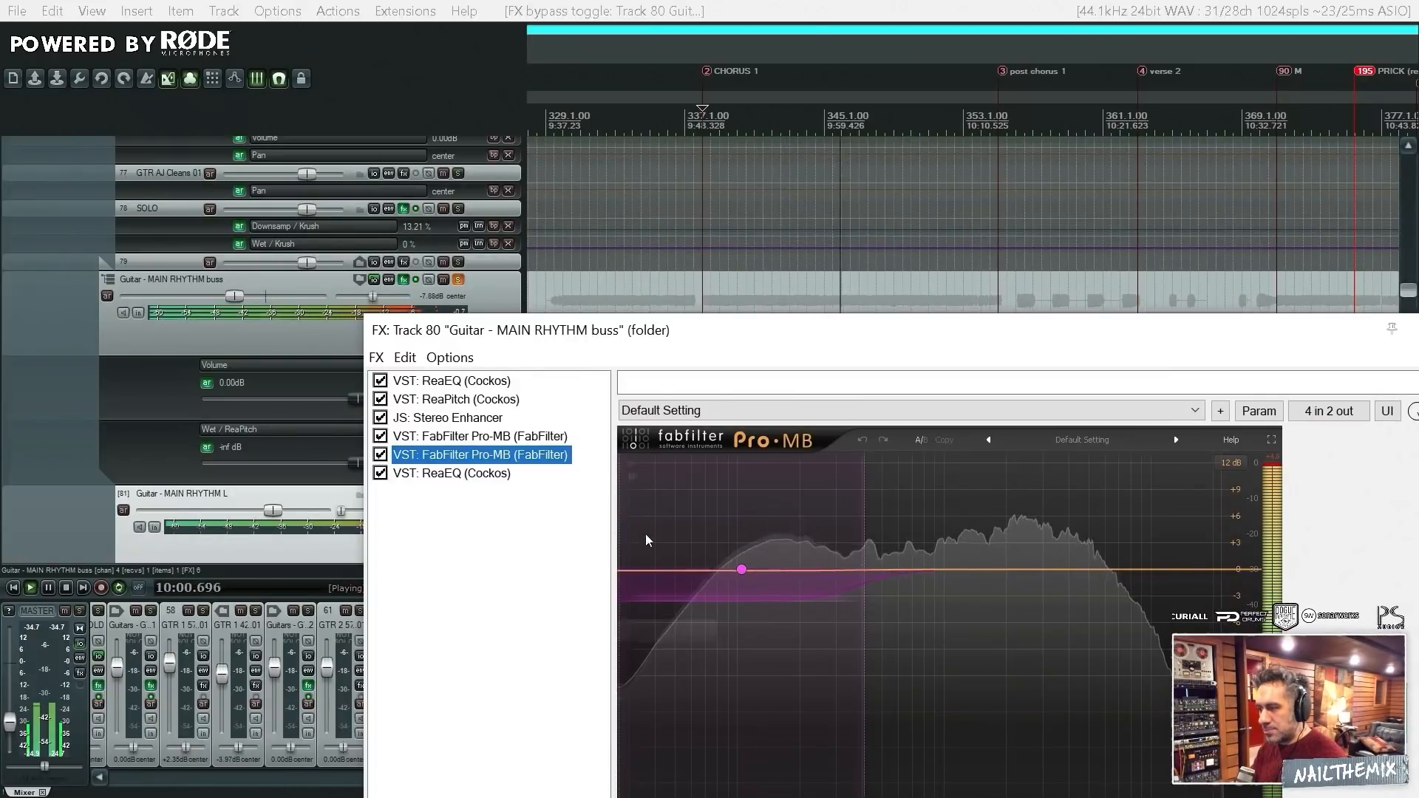
{"action": "key", "text": "space"}
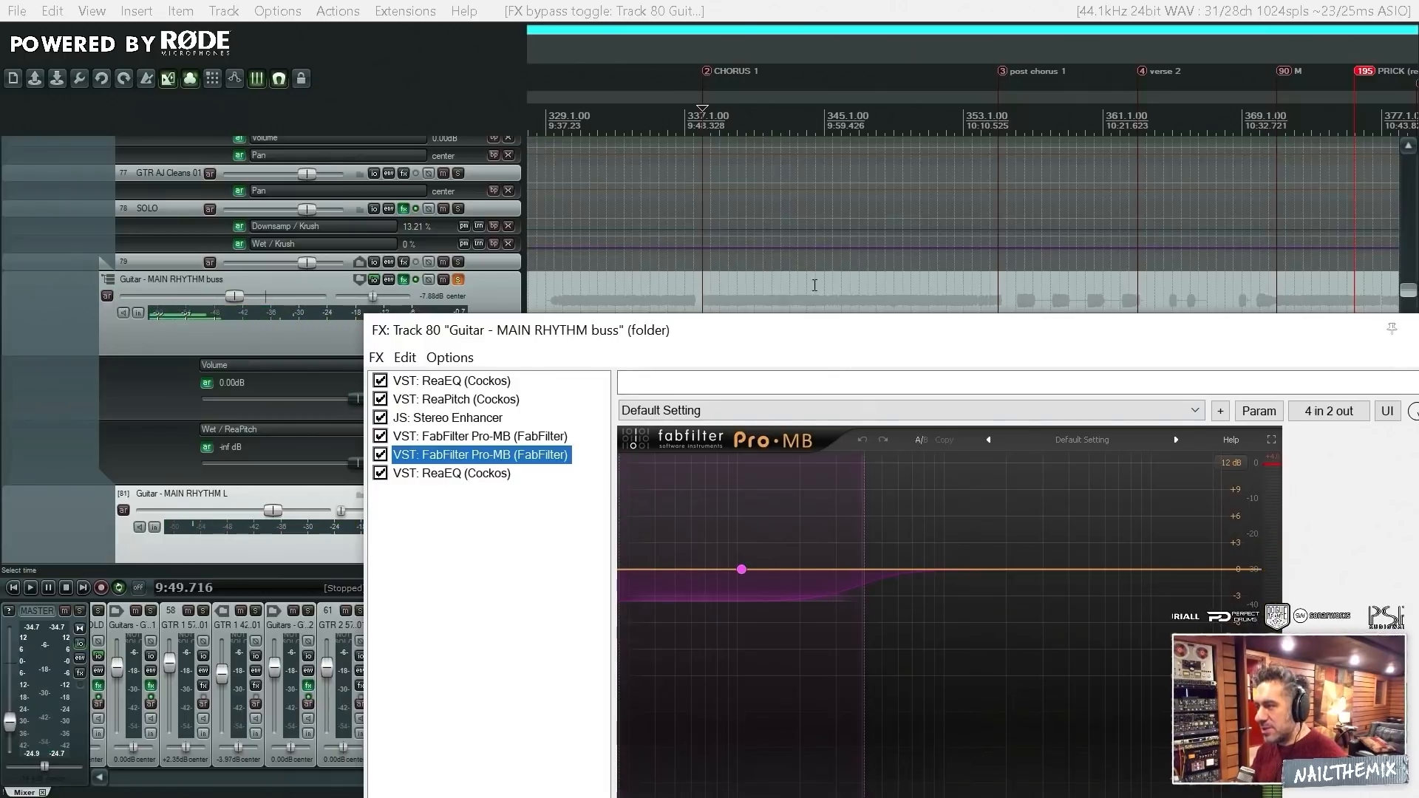
Compare the second Pro-MB enabled and bypassed from 9:58.733, re-enable it, and close the effects chain window
{"action": "left_click", "coordinate": [816, 297]}
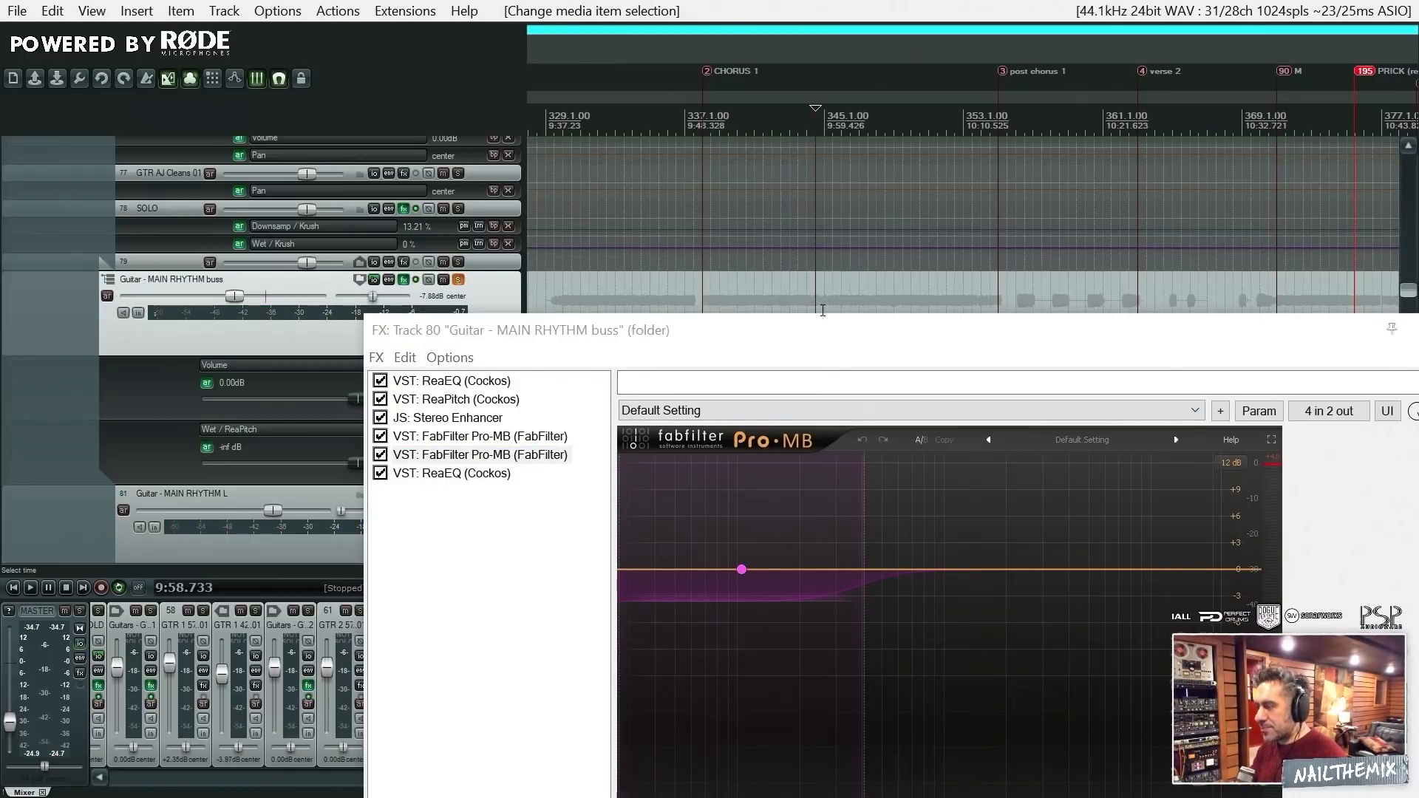
{"action": "key", "text": "space"}
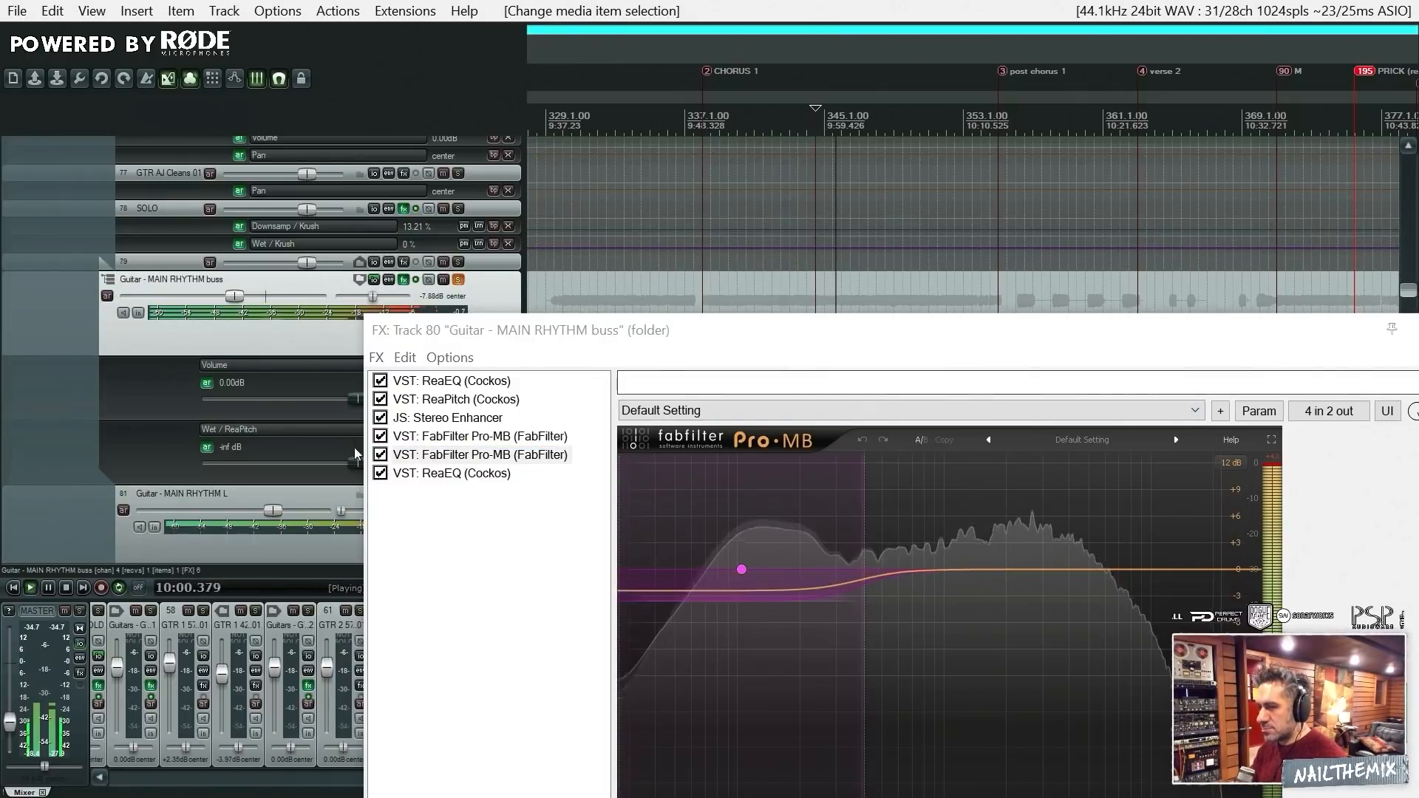
{"action": "key", "text": "space"}
{"action": "left_click", "coordinate": [380, 455]}
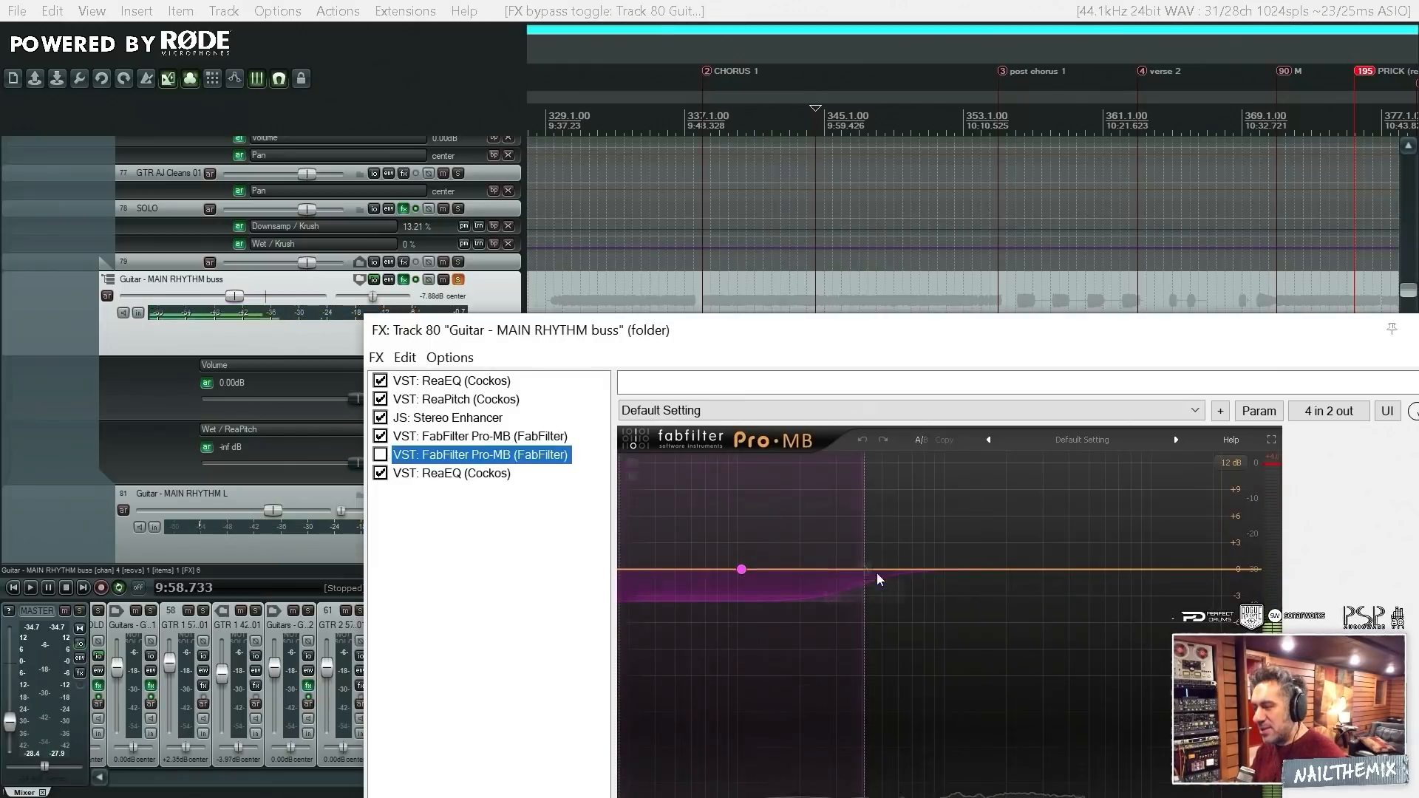
{"action": "key", "text": "space"}
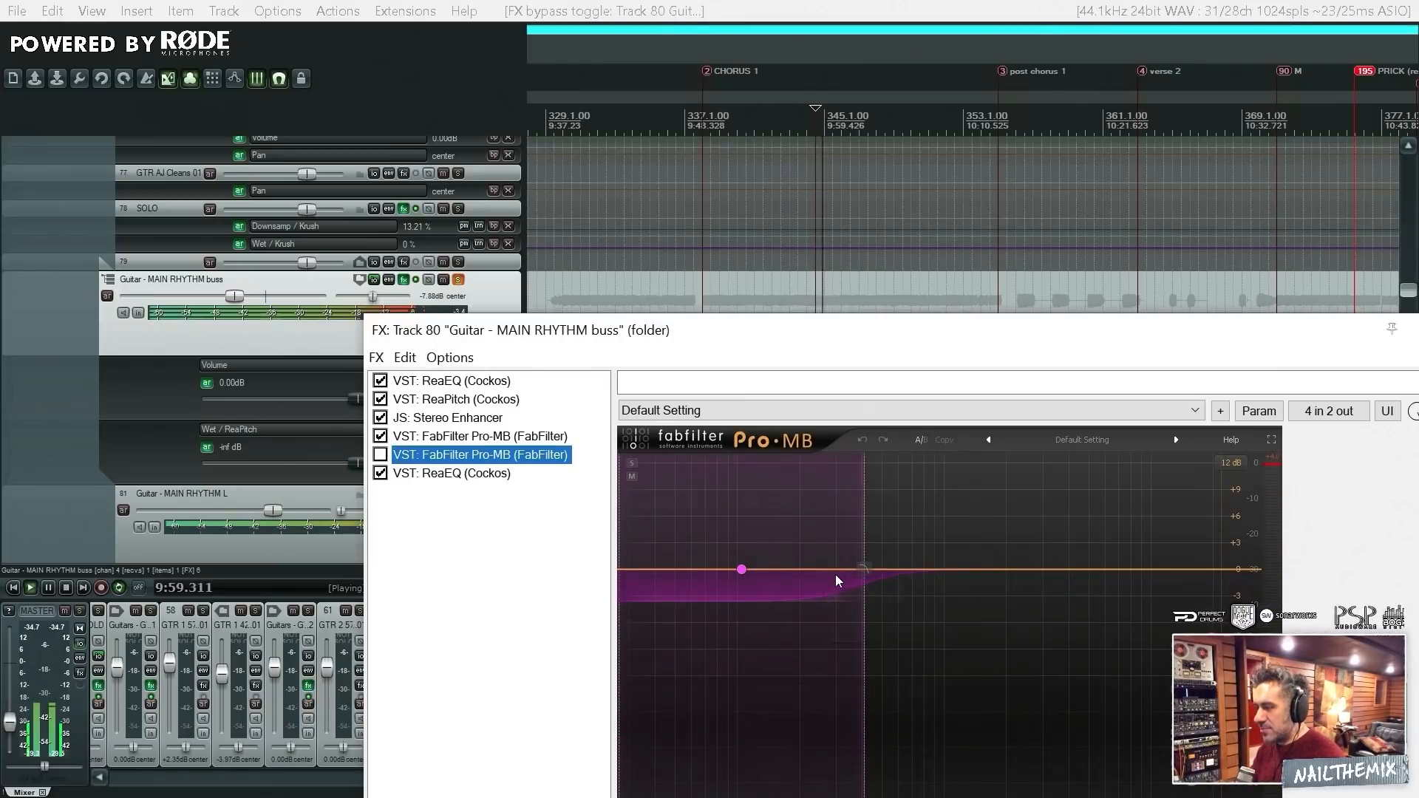
{"action": "key", "text": "space"}
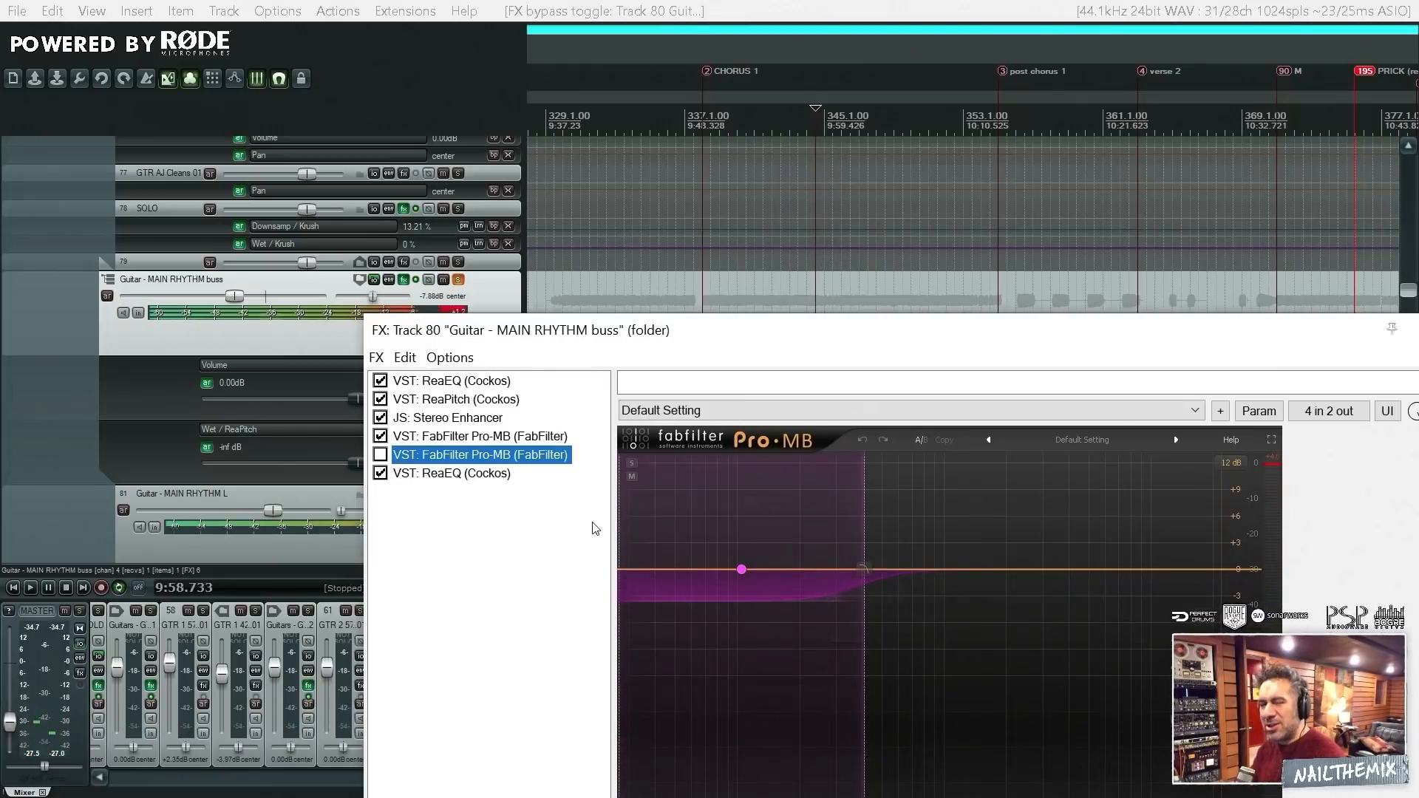
{"action": "left_click", "coordinate": [380, 454]}
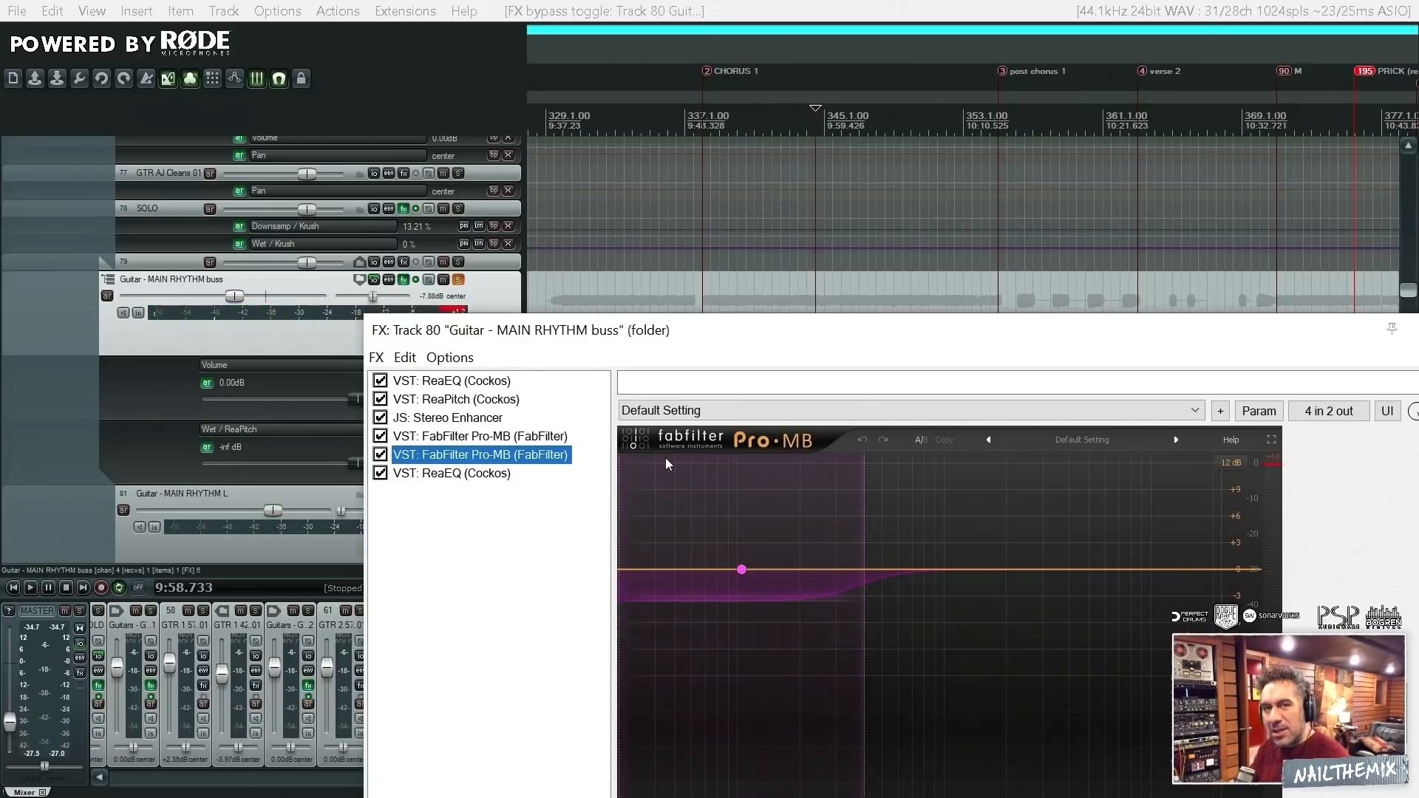
{"action": "left_click_drag", "start_coordinate": [1325, 333], "coordinate": [991, 296]}
{"action": "left_click", "coordinate": [1109, 296]}
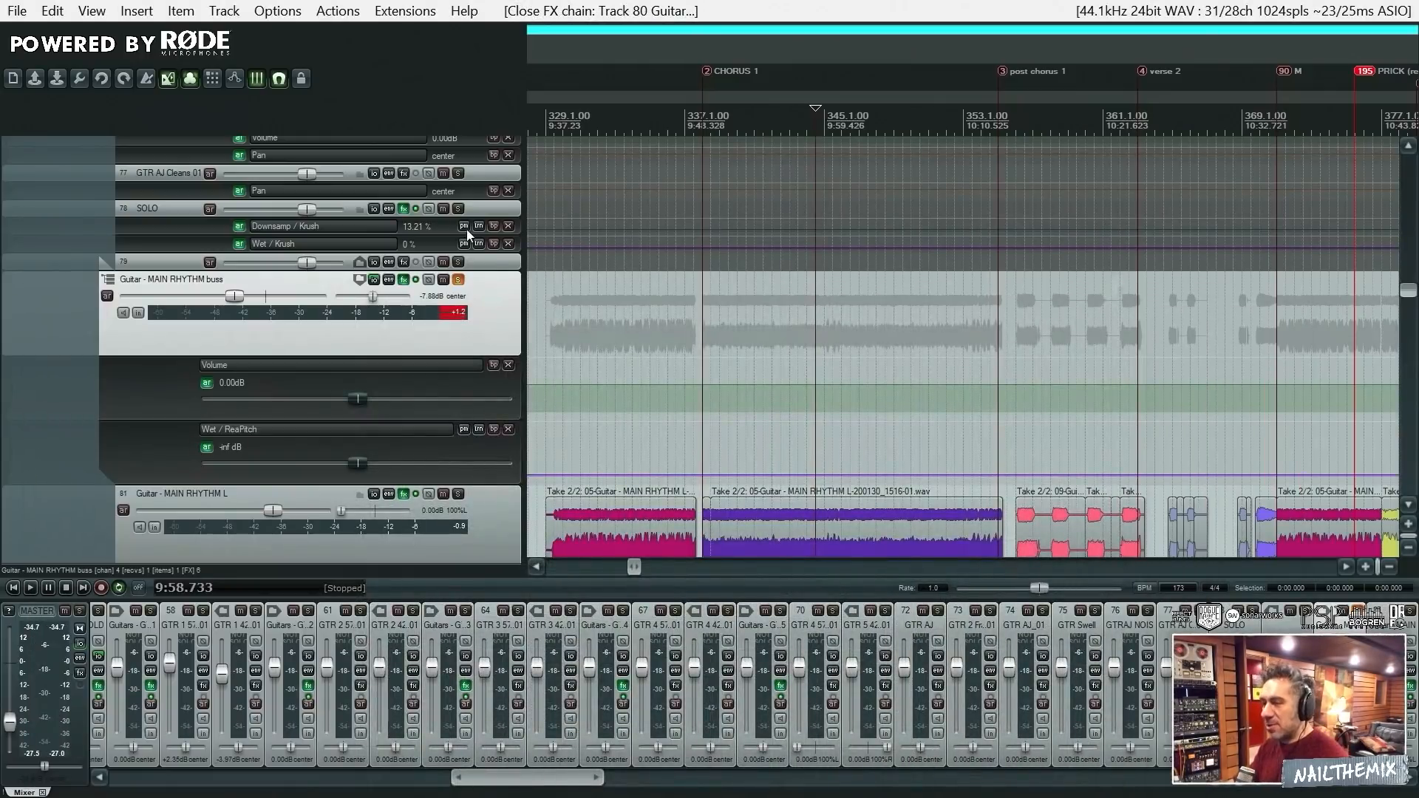